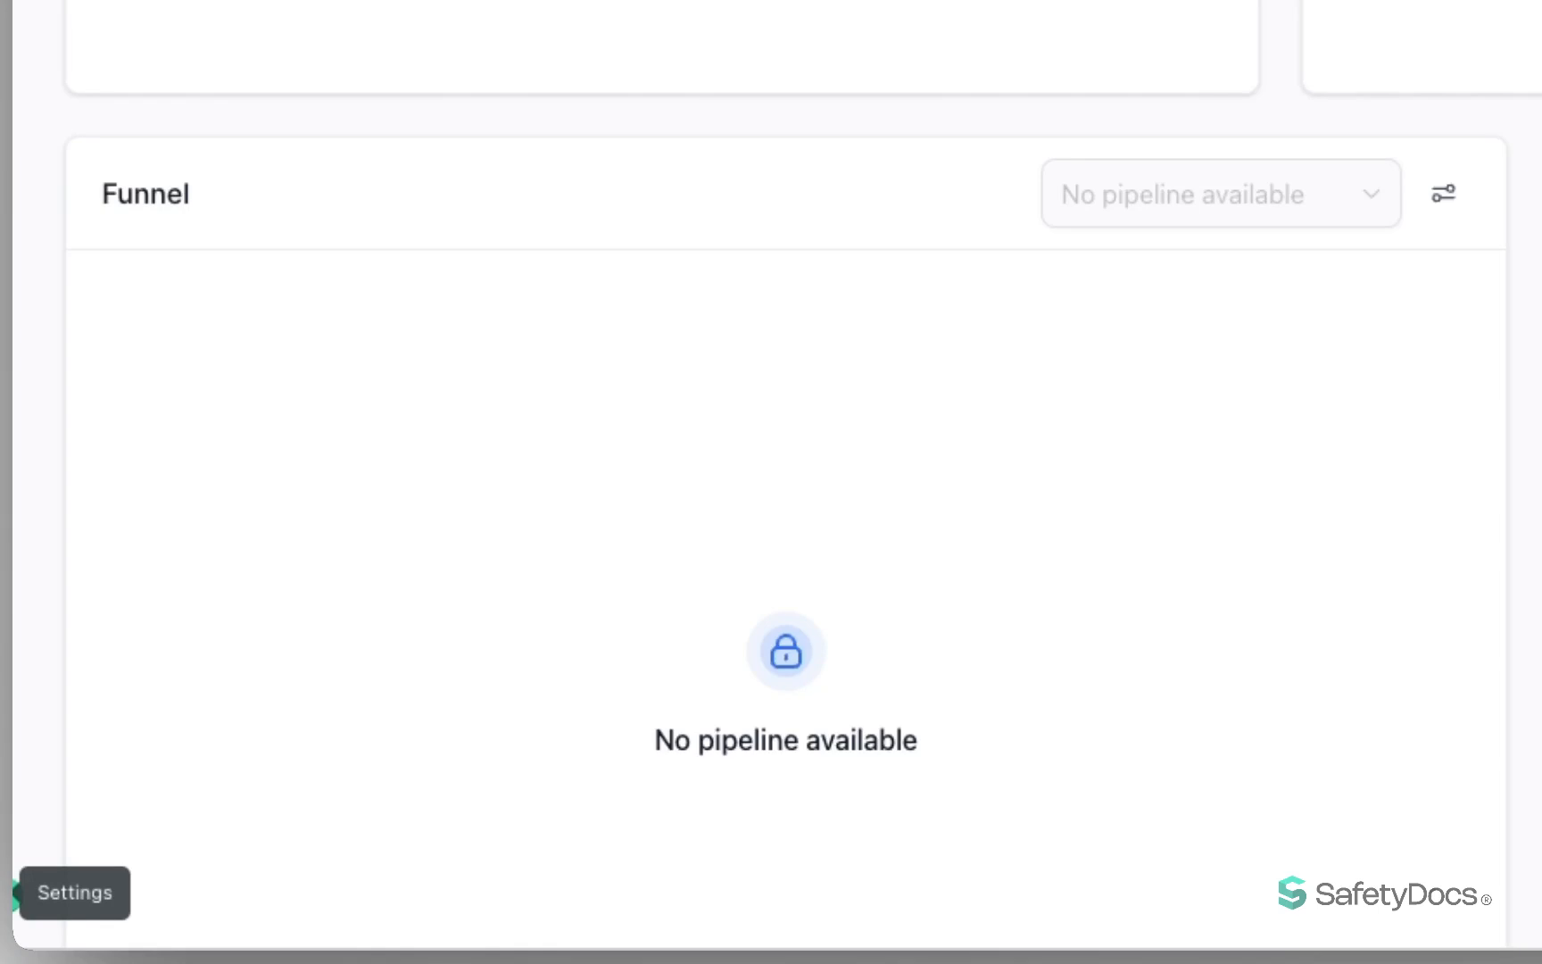
Open the business profile settings and check the size requirements for the business logo
left_click(11, 893)
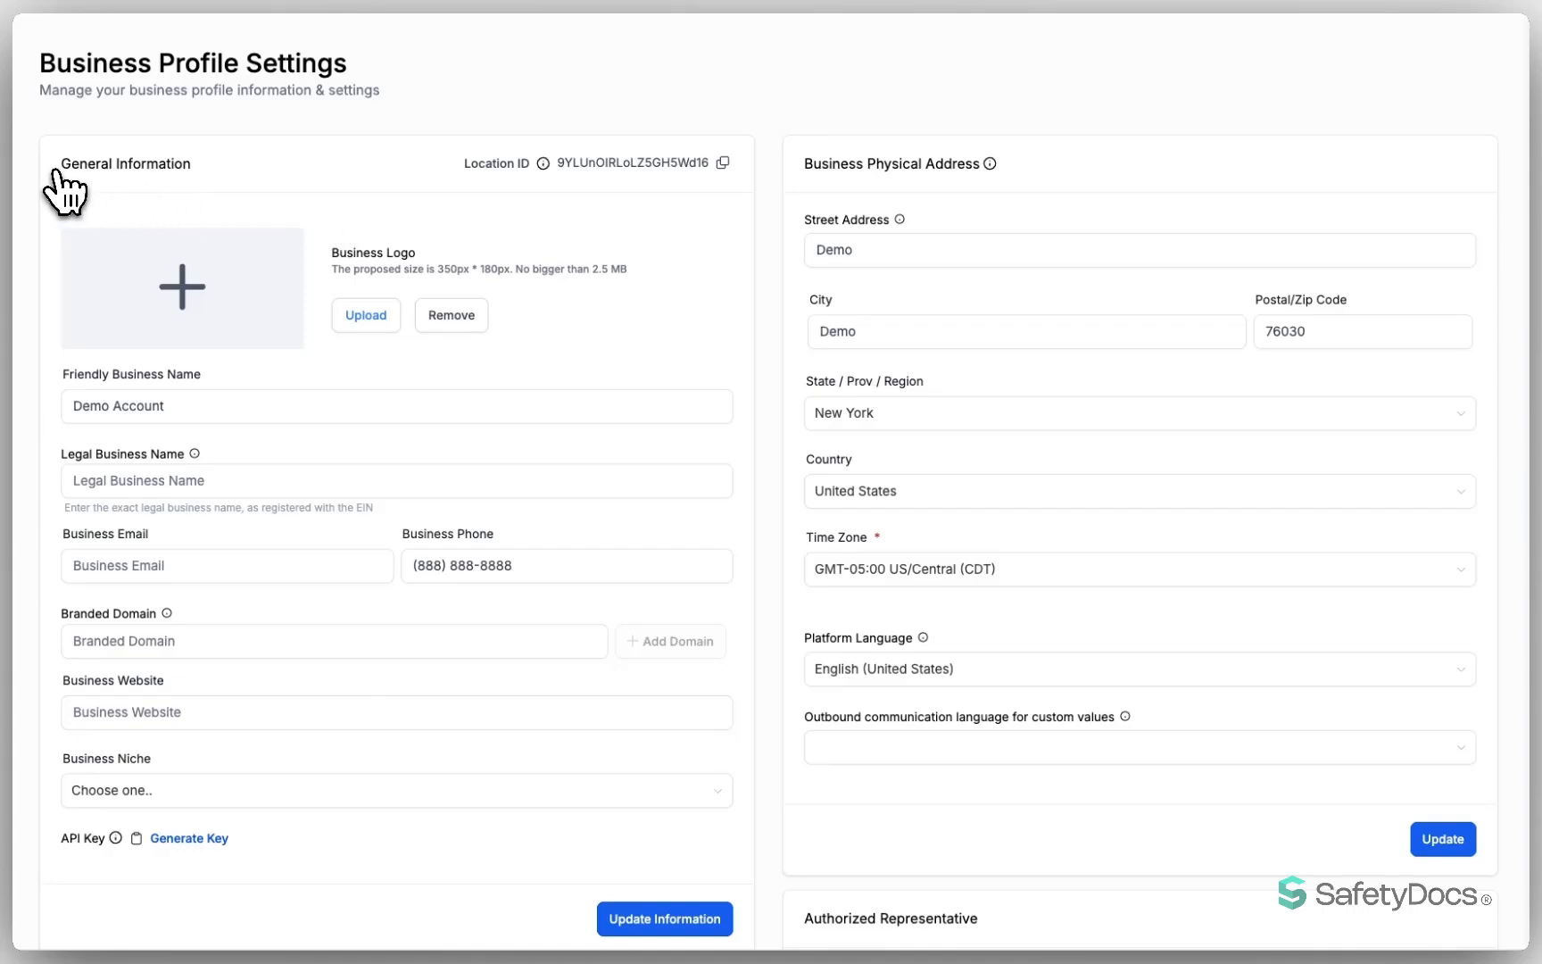
left_click_drag(331, 253, 435, 256)
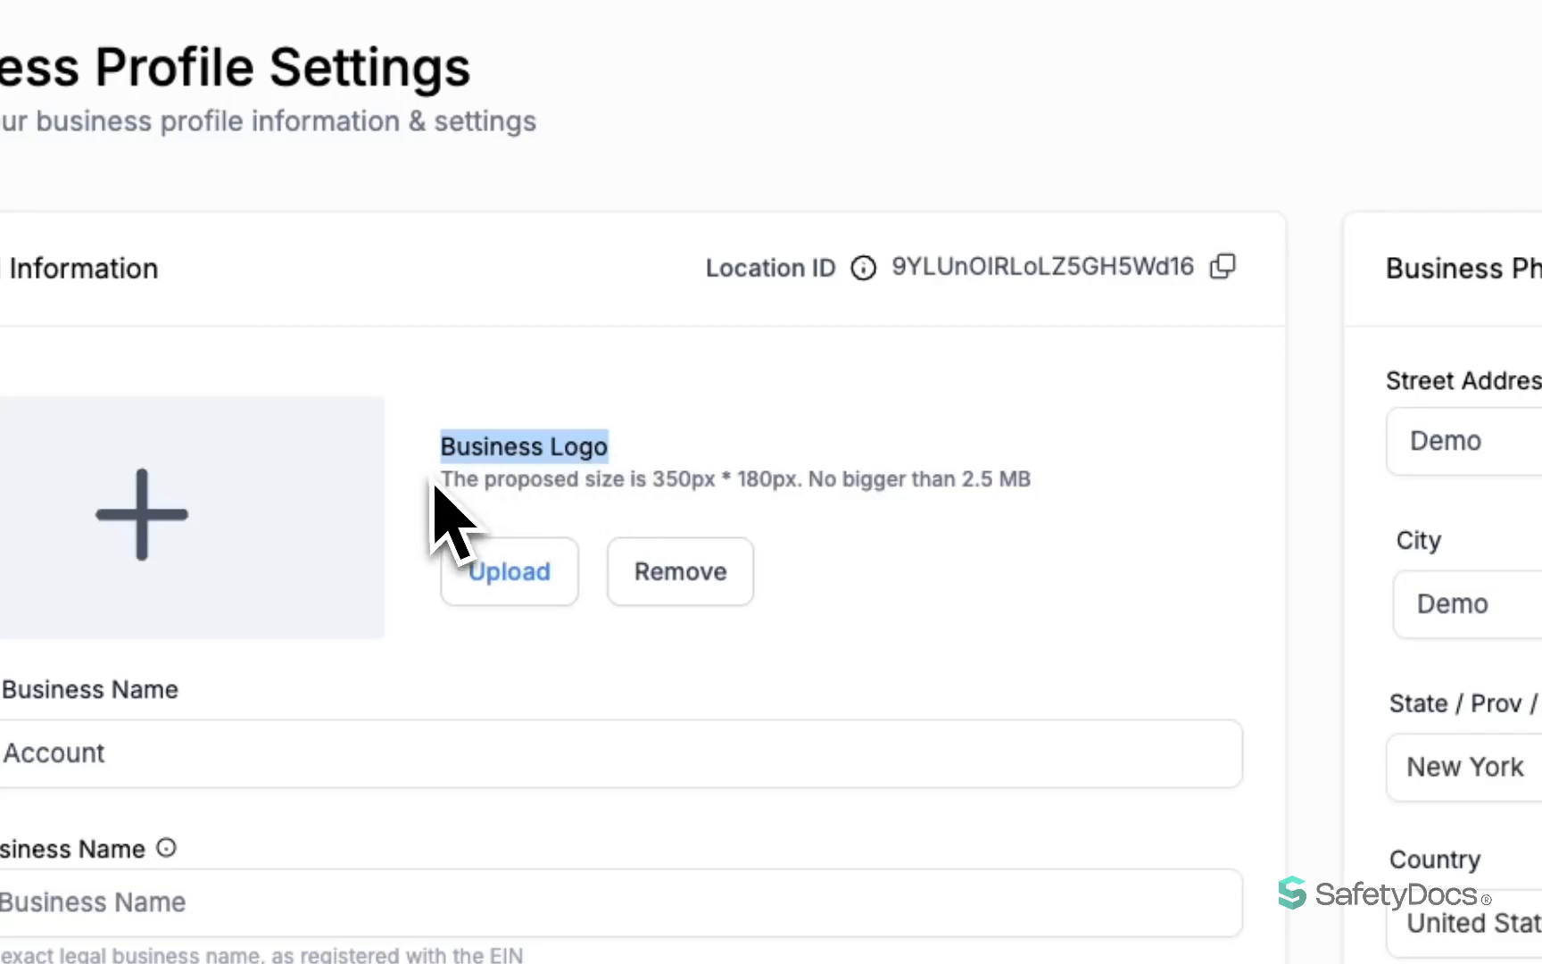
left_click_drag(431, 478, 1089, 489)
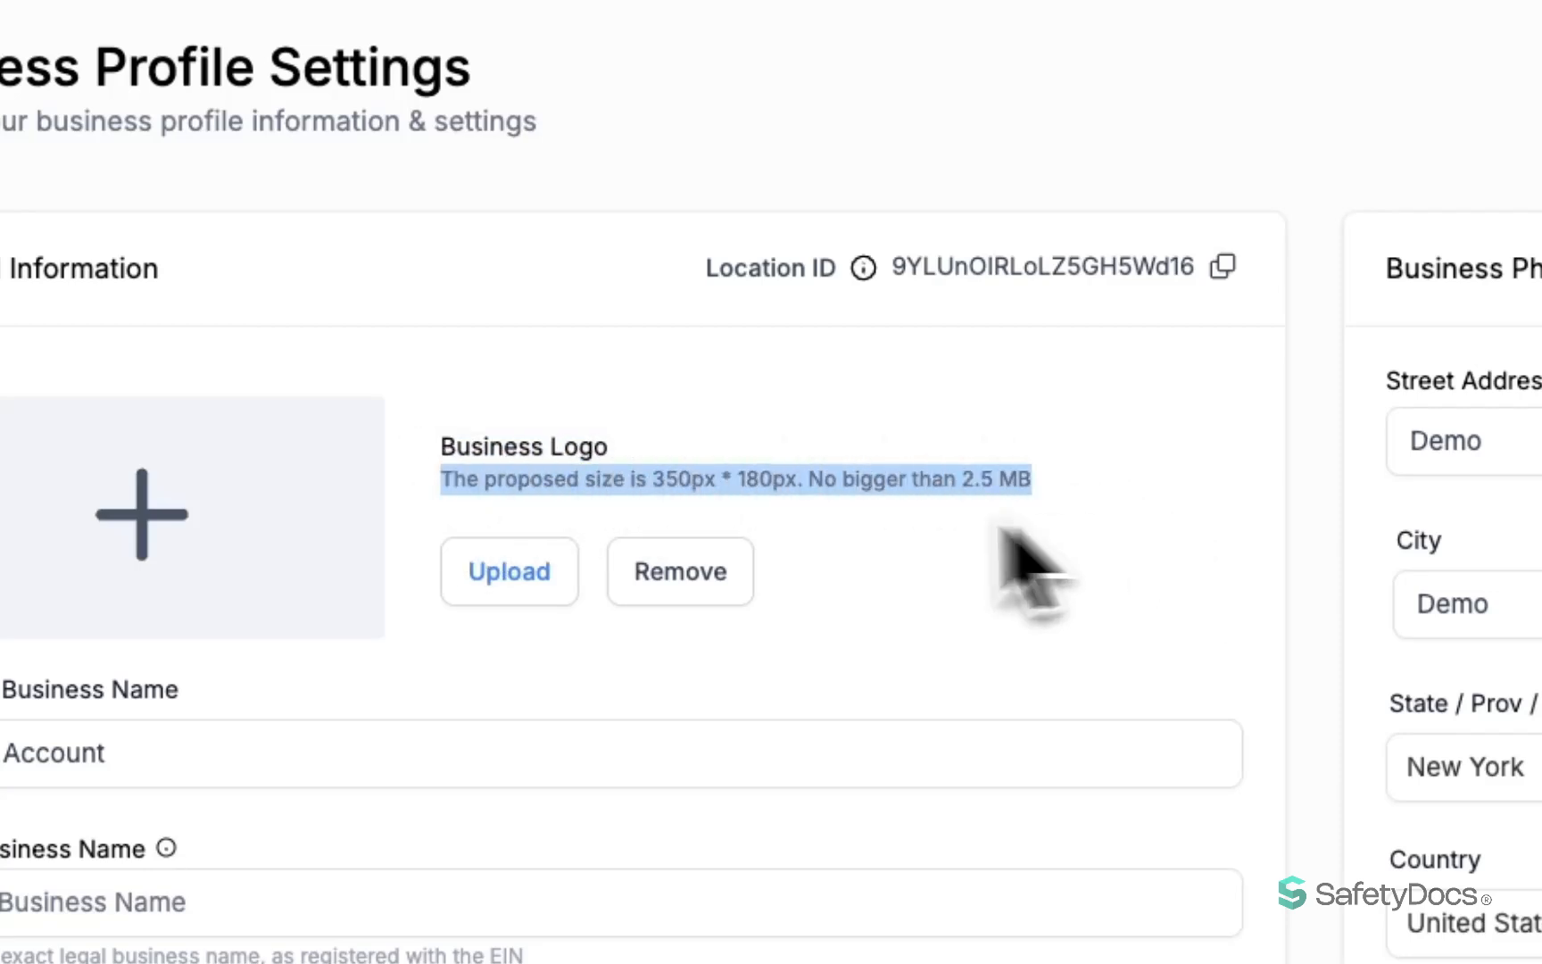
left_click(506, 662)
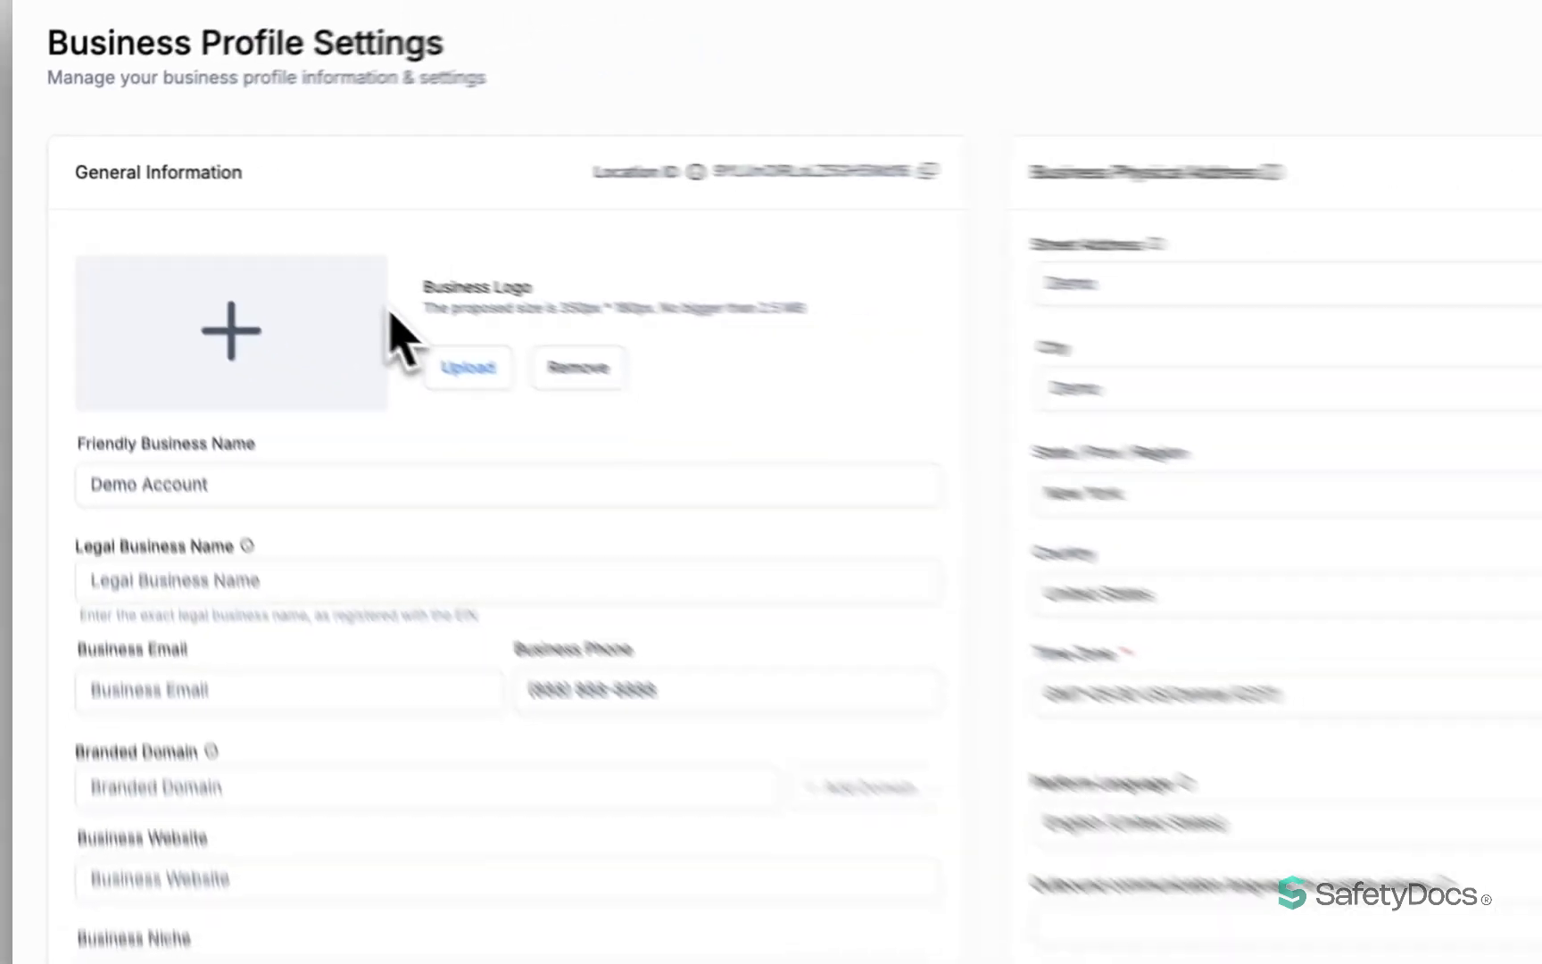
Review the friendly and legal business name fields, including the note on matching the EIN registration
left_click(236, 484)
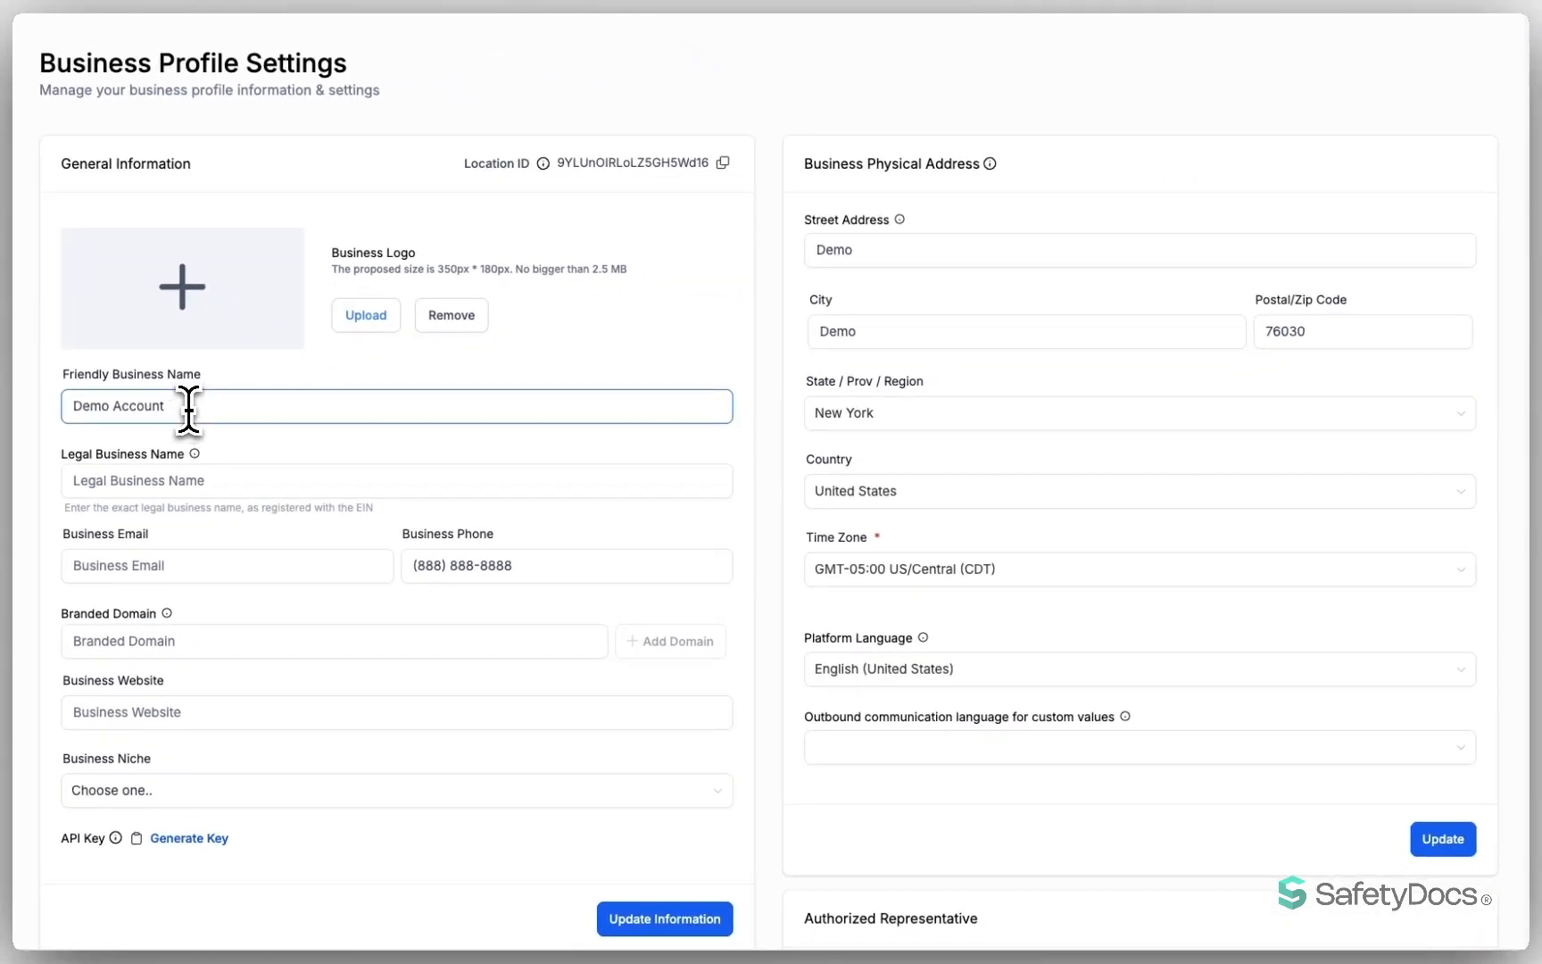
triple_click(190, 407)
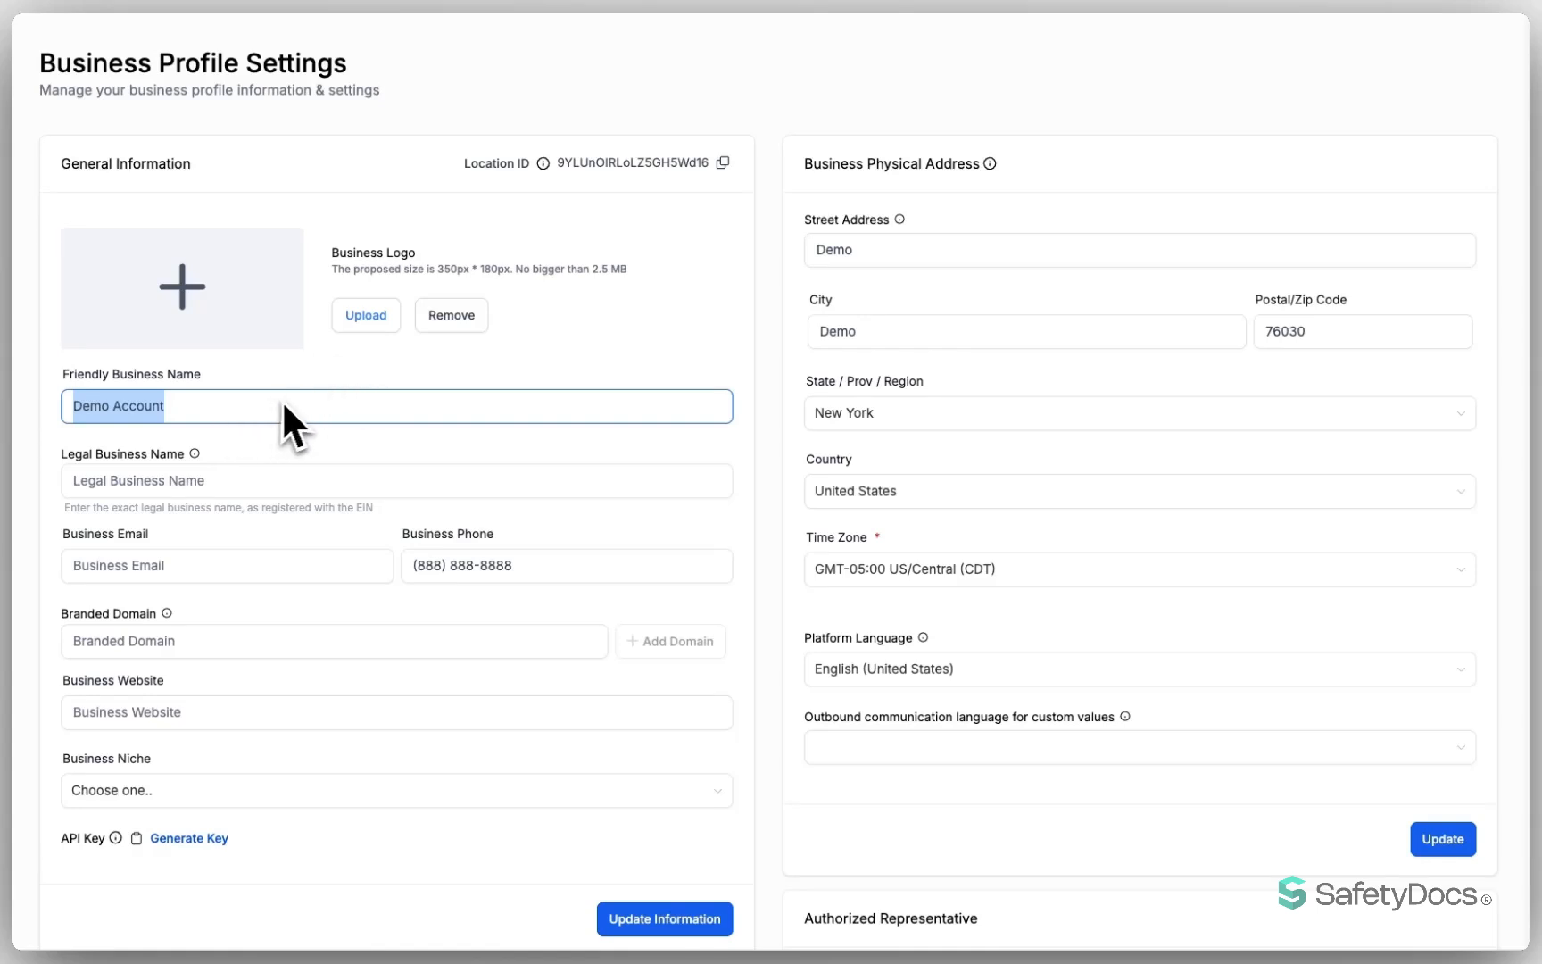
left_click(55, 424)
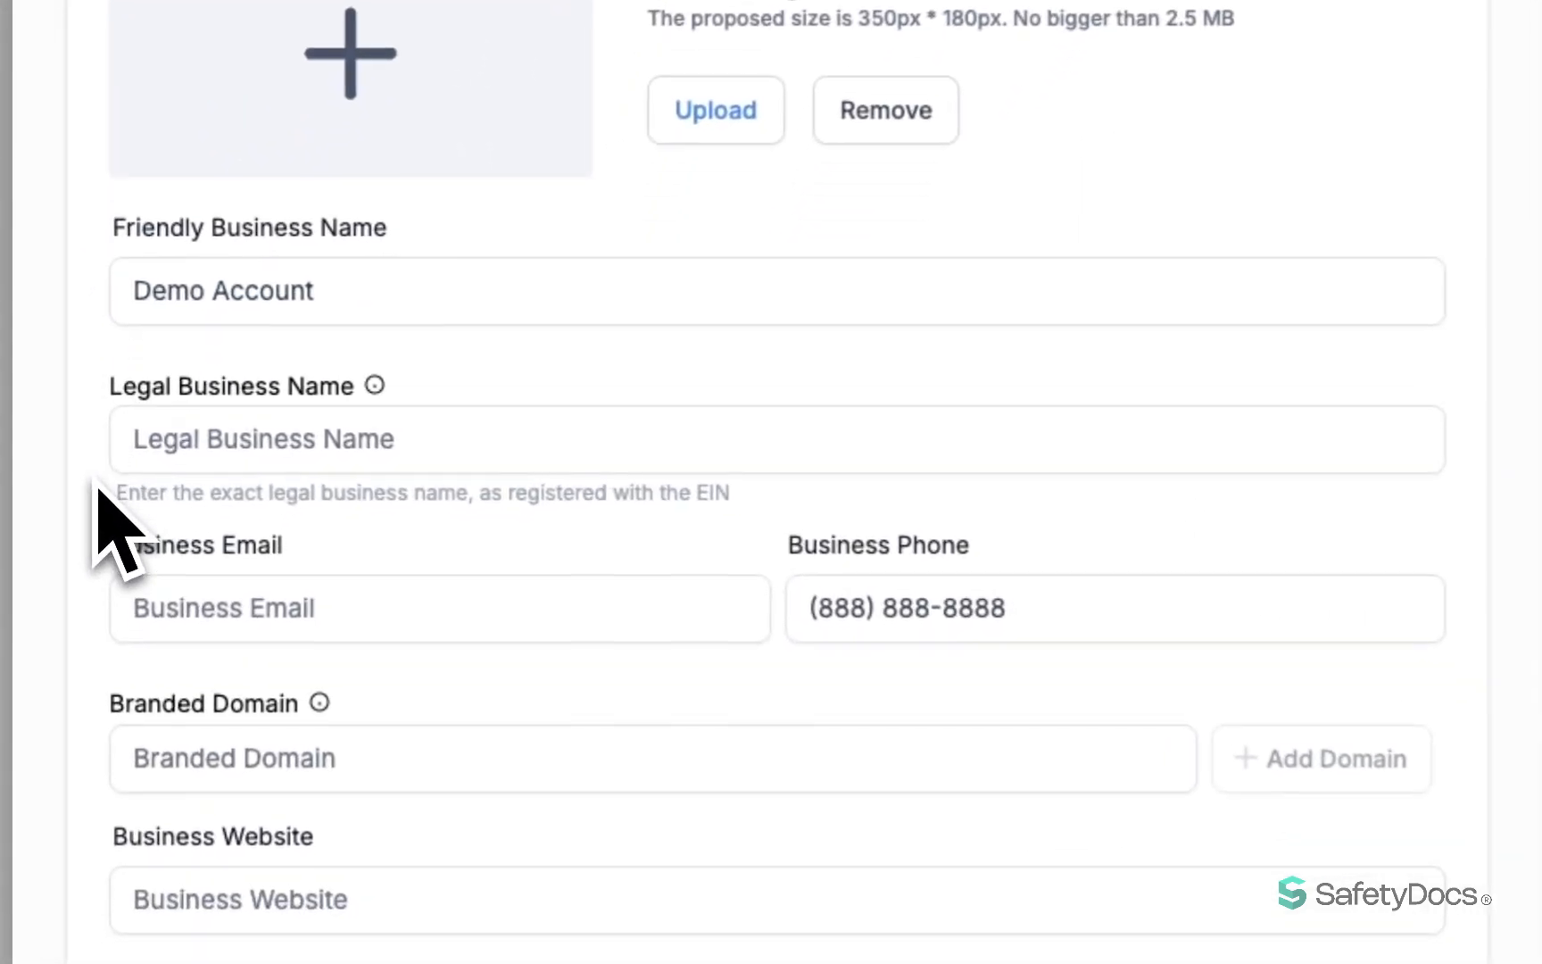
left_click(120, 446)
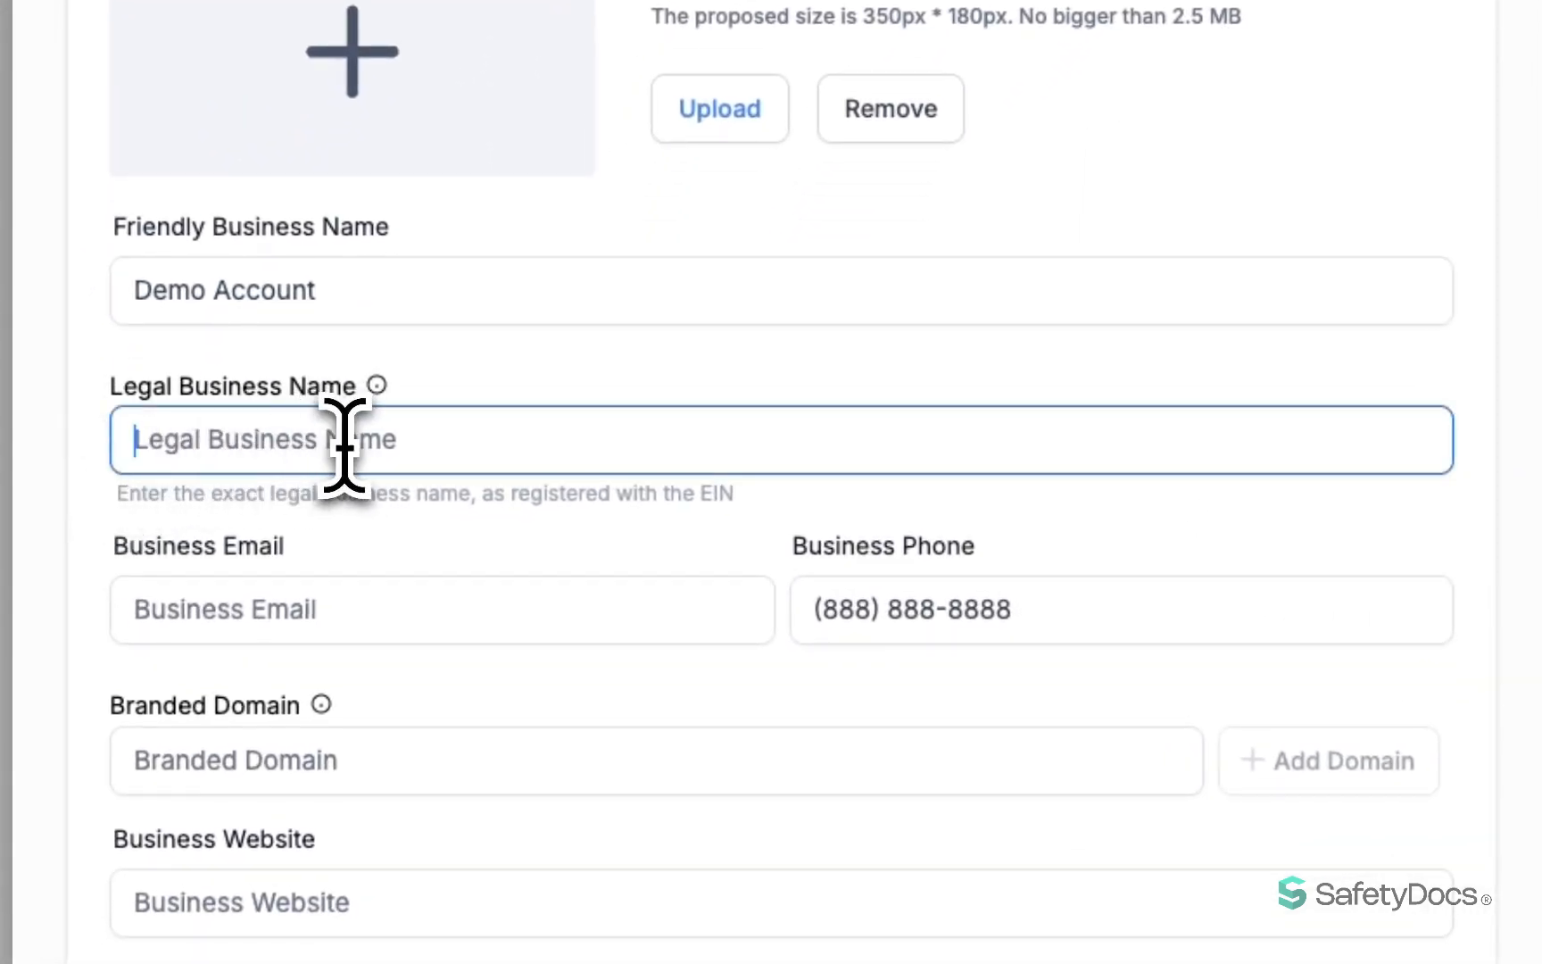
left_click_drag(472, 492, 758, 513)
left_click(760, 514)
scroll(103, 586, "down", 3)
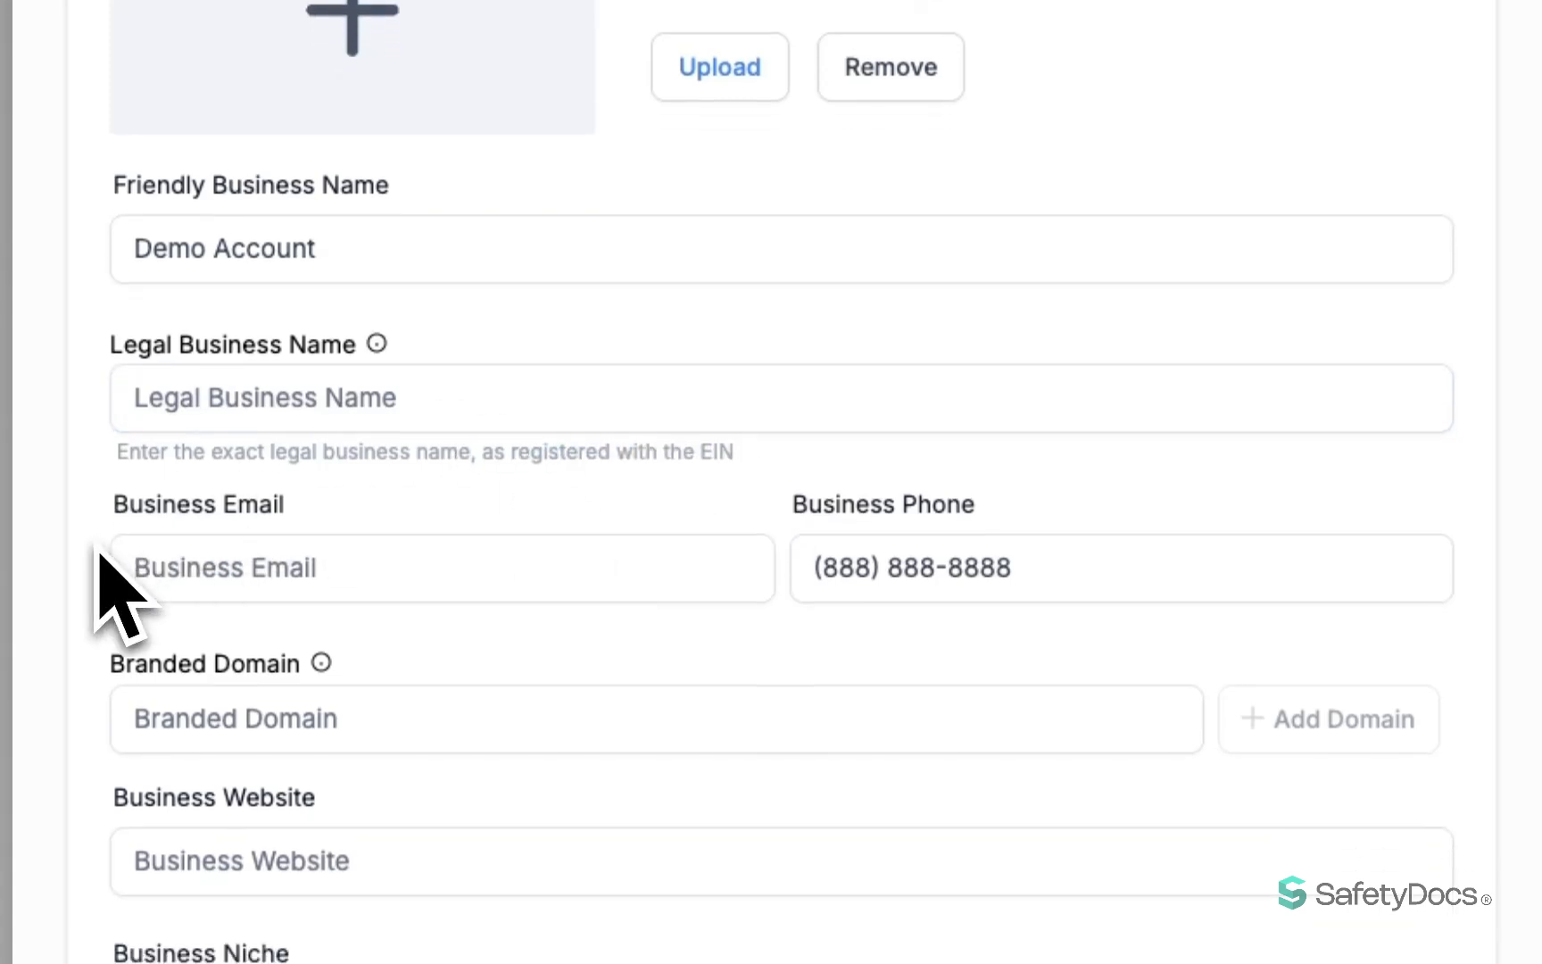
Review the business email and business phone fields in the general information
left_click(157, 464)
left_click(951, 453)
scroll(950, 441, "down", 1)
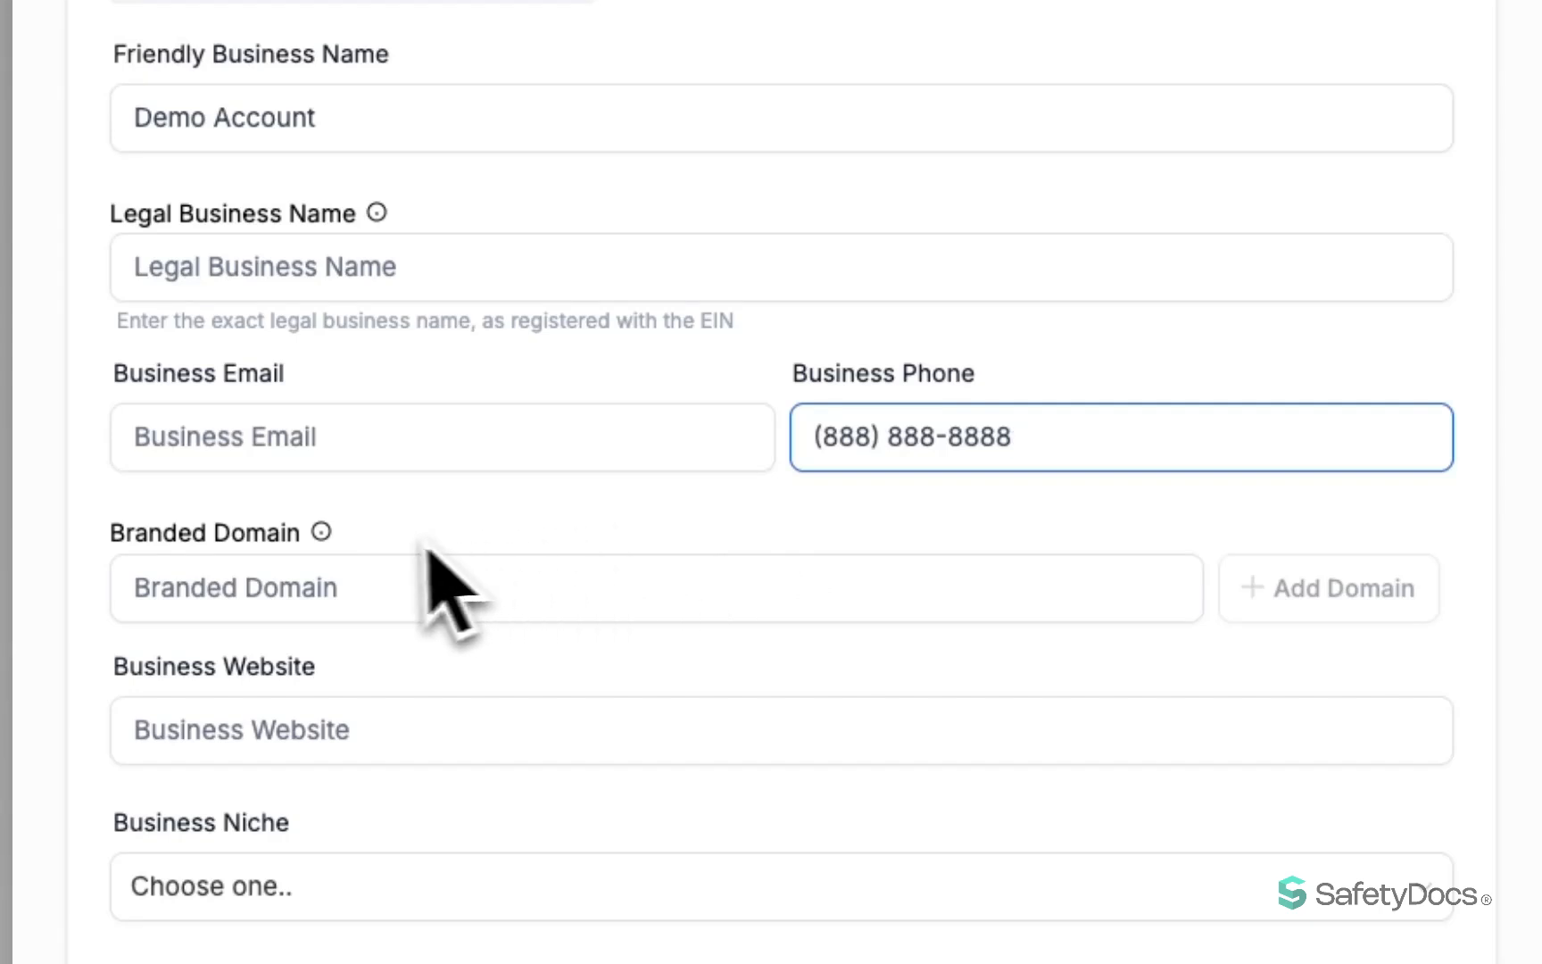
Review the branded domain and business website fields in the general information
left_click(295, 558)
scroll(291, 526, "down", 1)
scroll(291, 527, "down", 2)
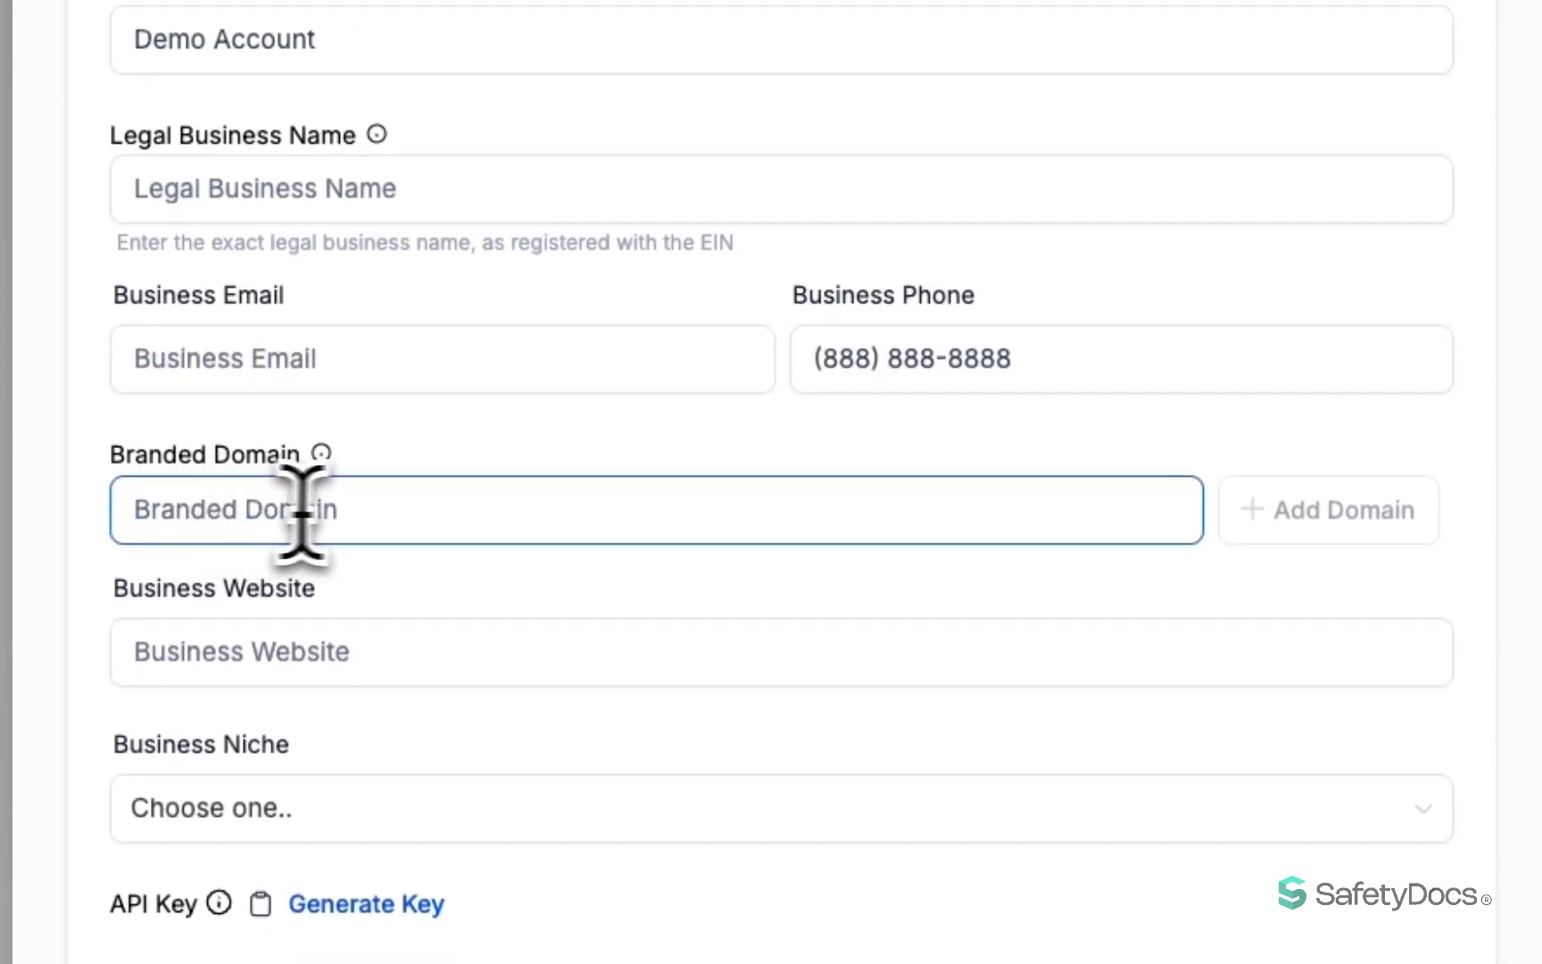
left_click(373, 457)
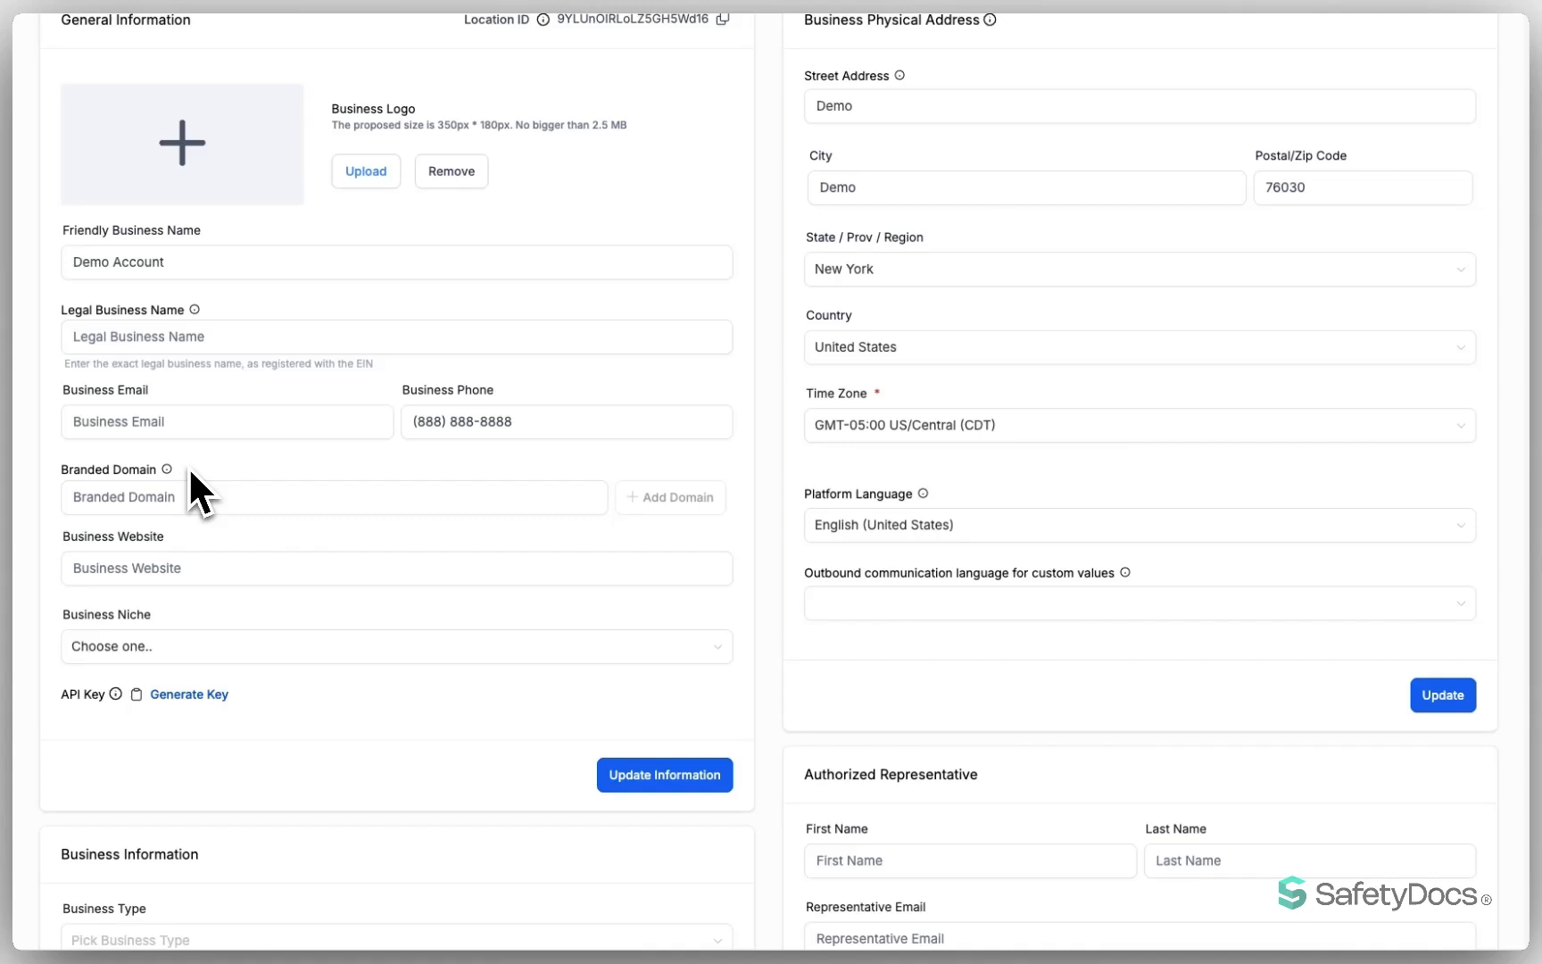
scroll(190, 473, "down", 1)
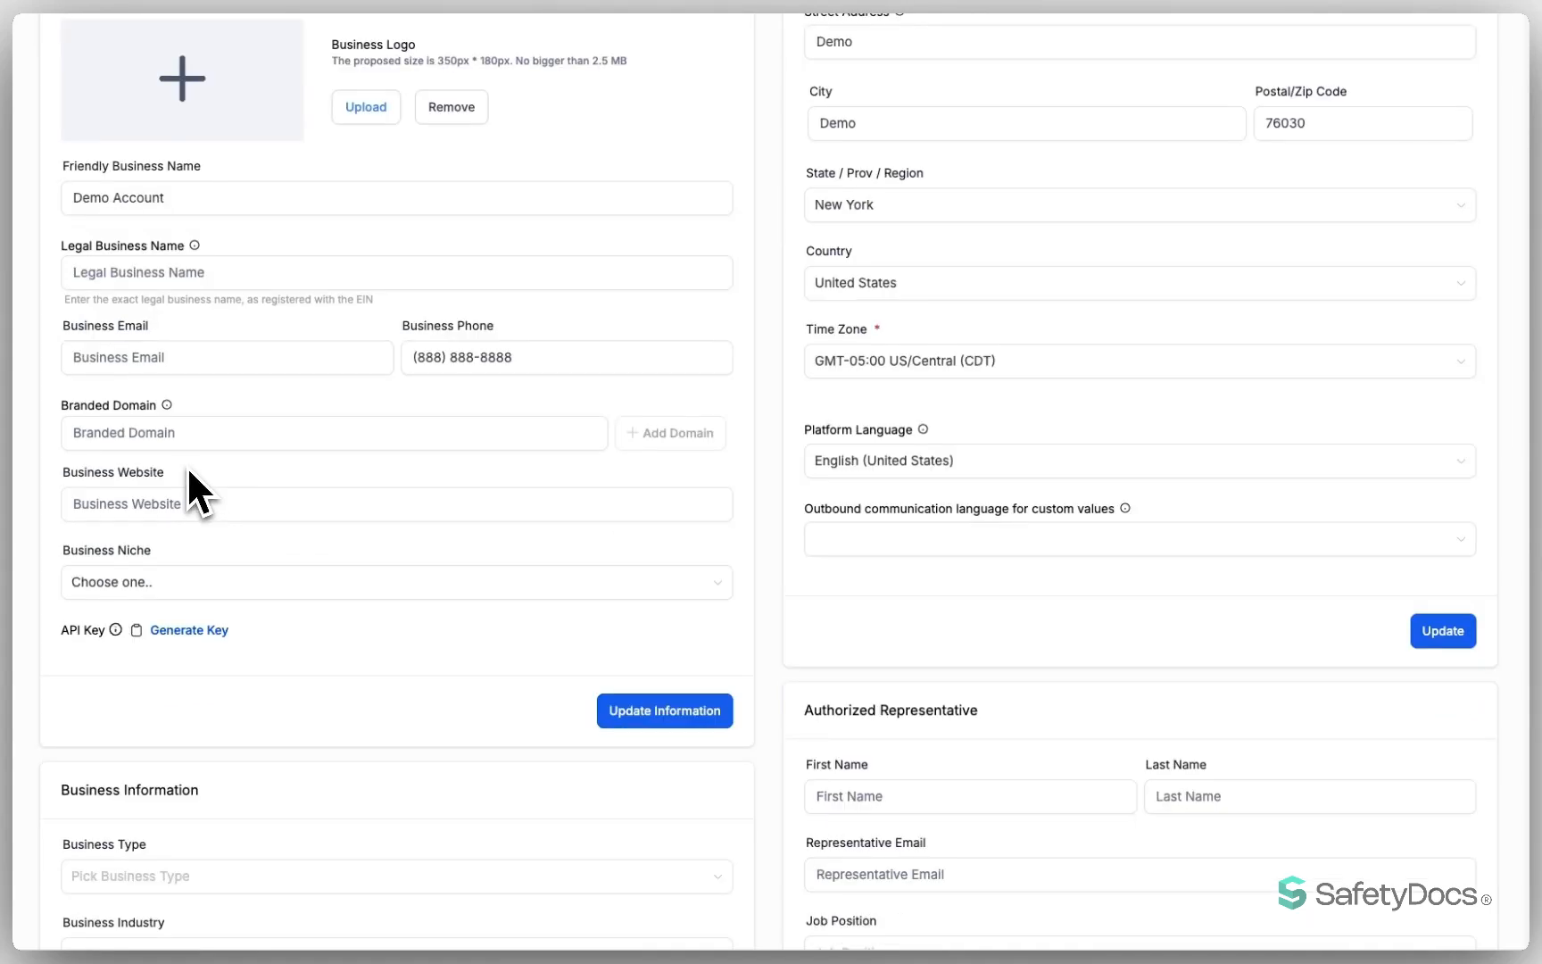
left_click(120, 504)
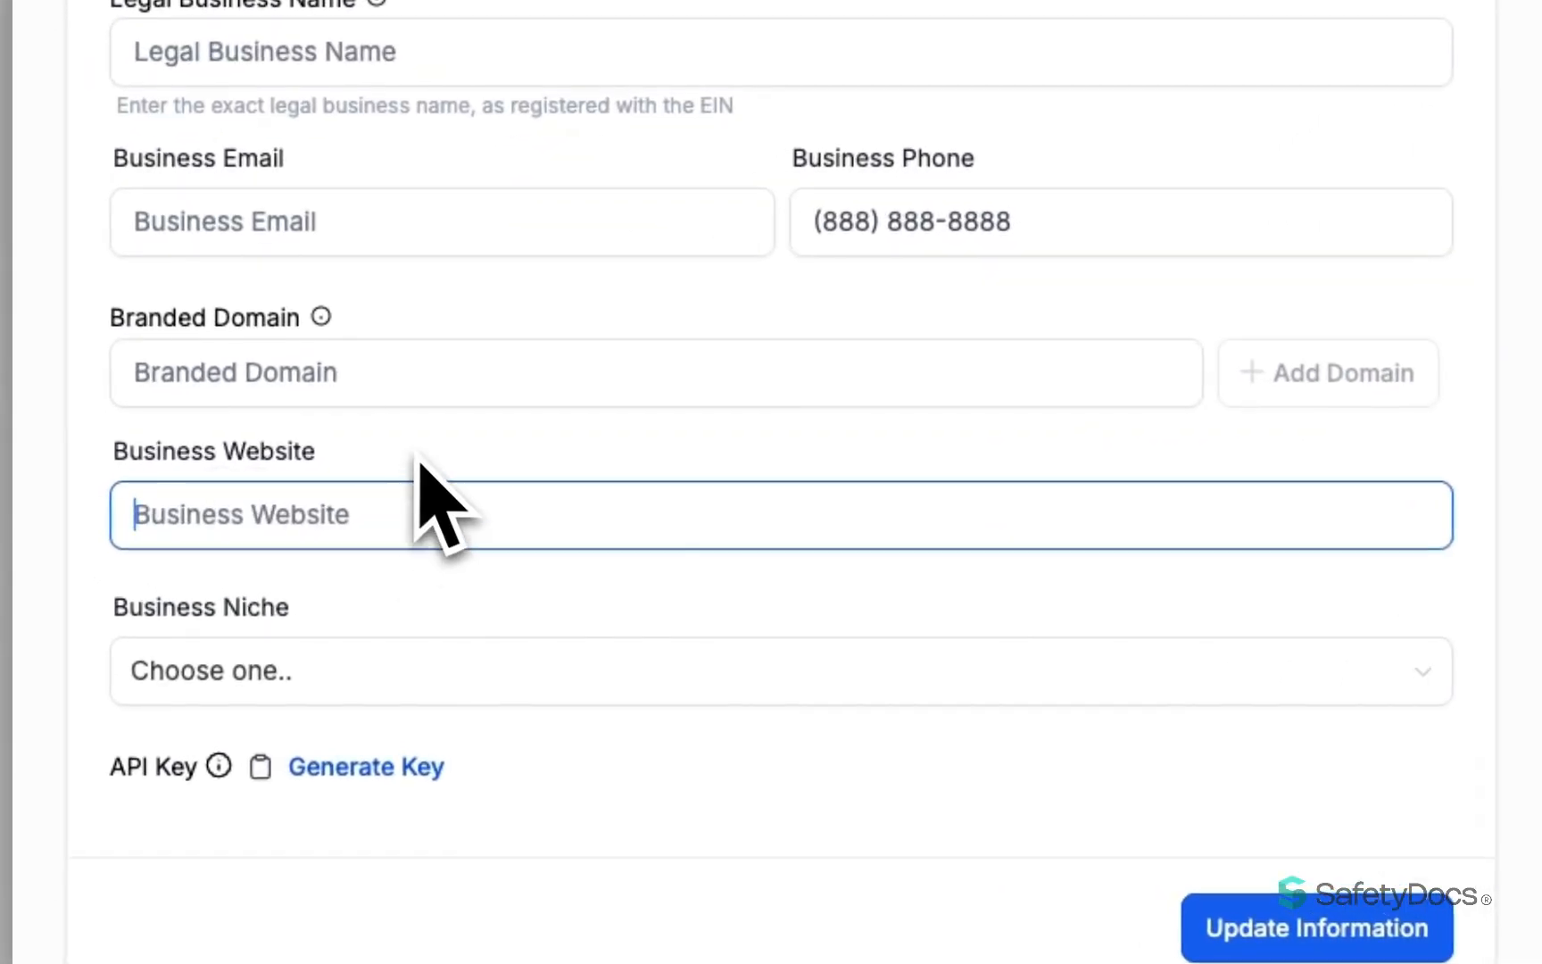
left_click(366, 455)
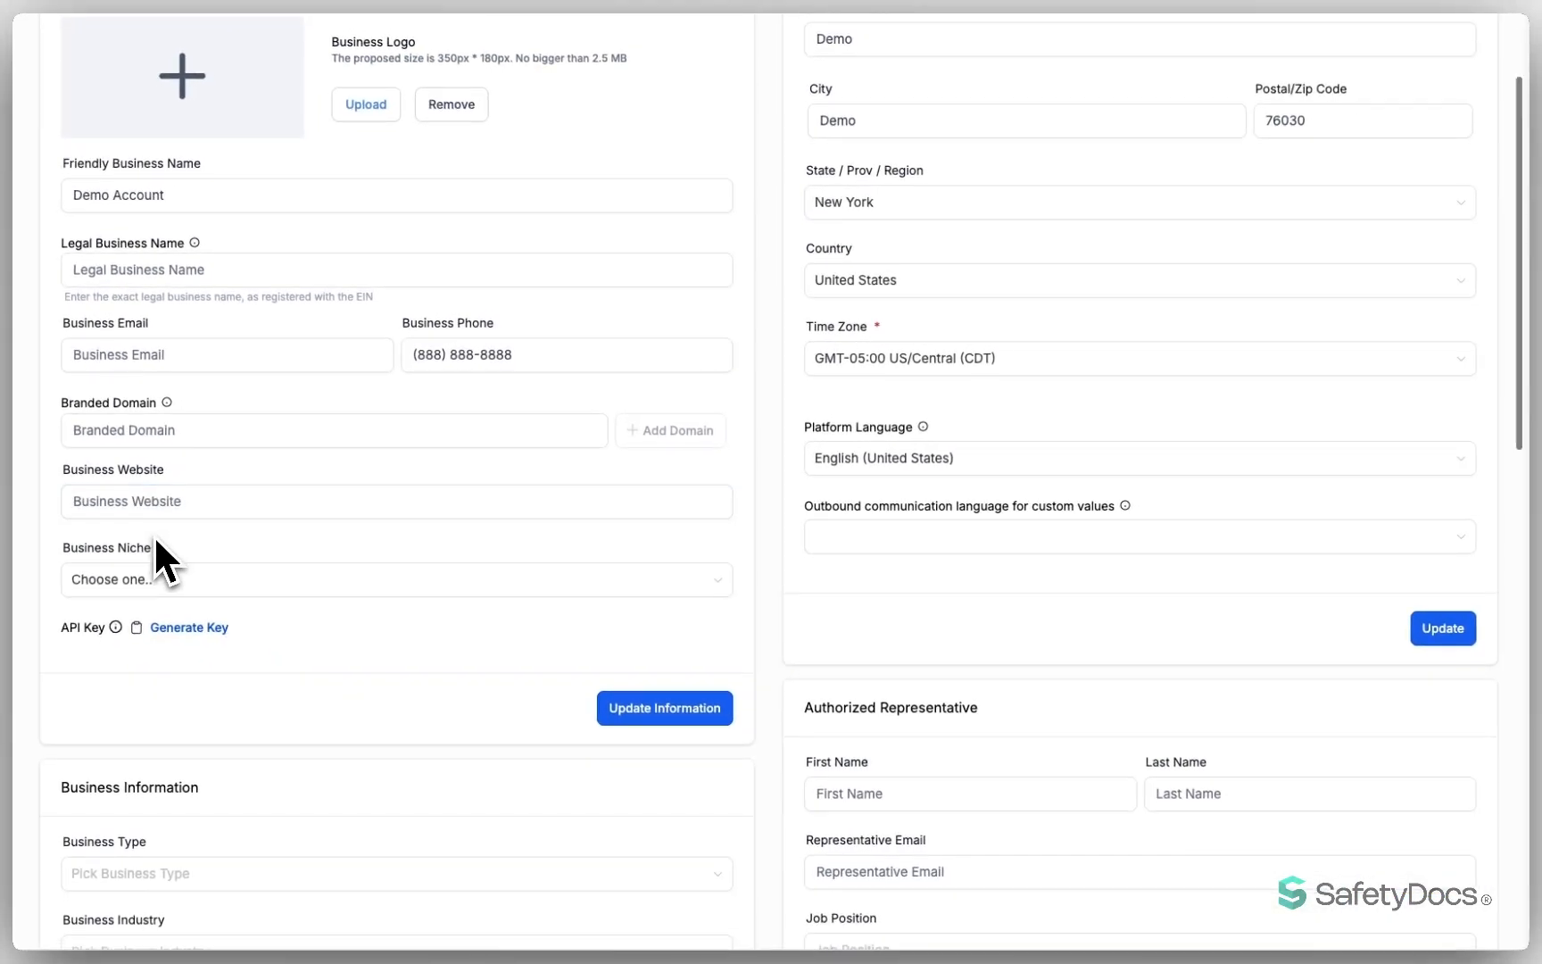
Check the available business niche options without choosing one and save the general information
scroll(157, 539, "down", 1)
left_click(159, 534)
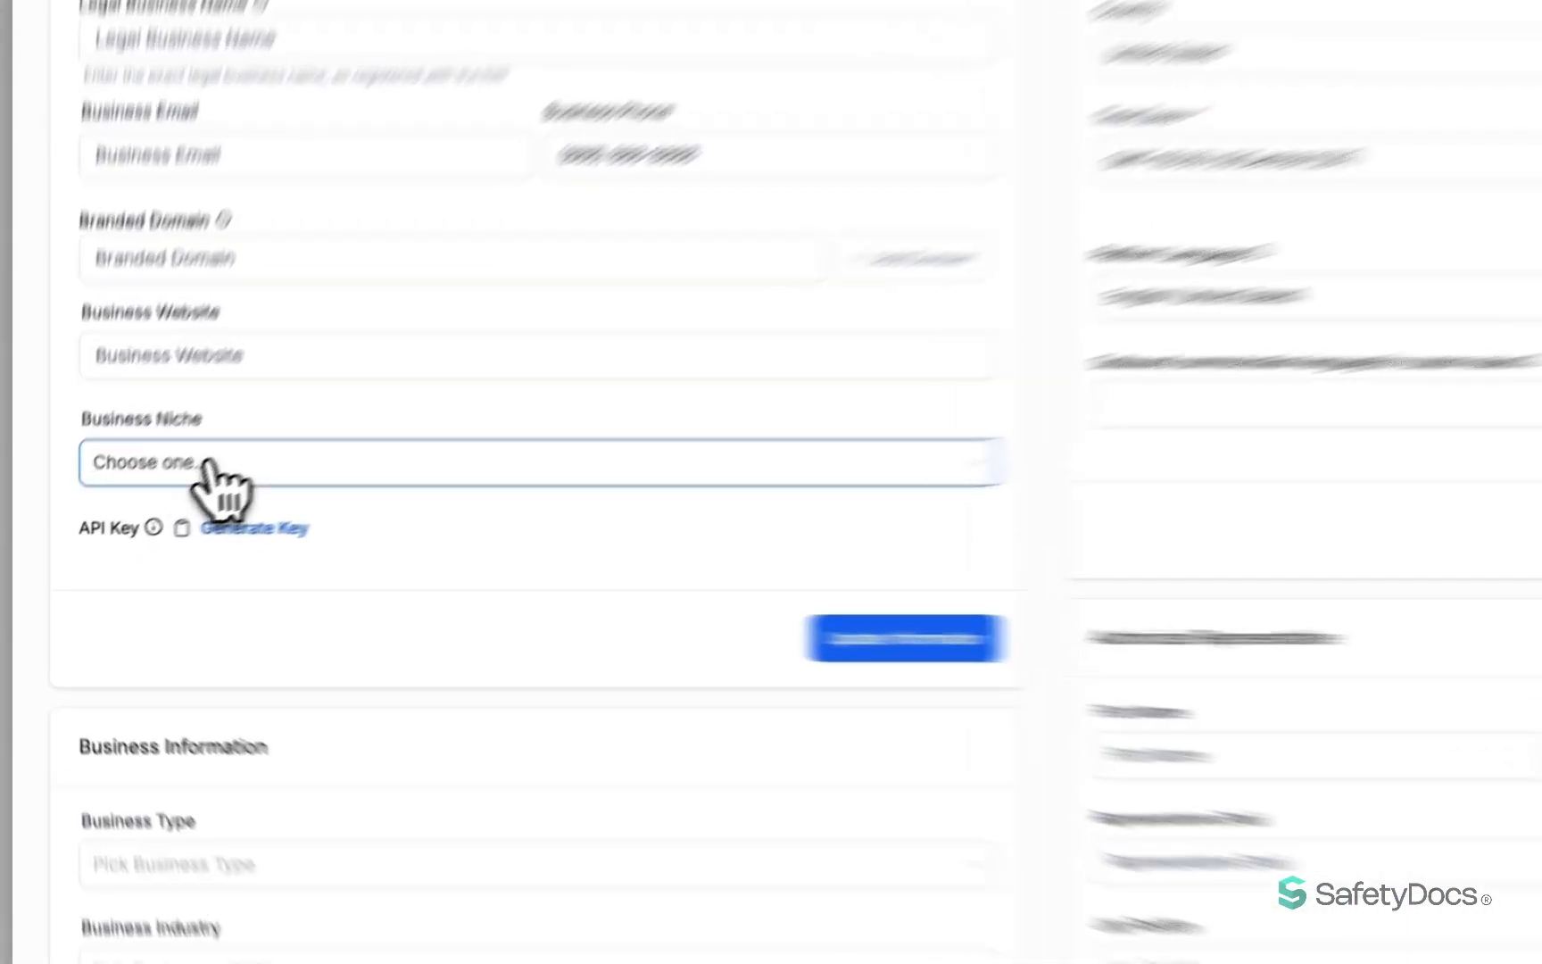
left_click(205, 462)
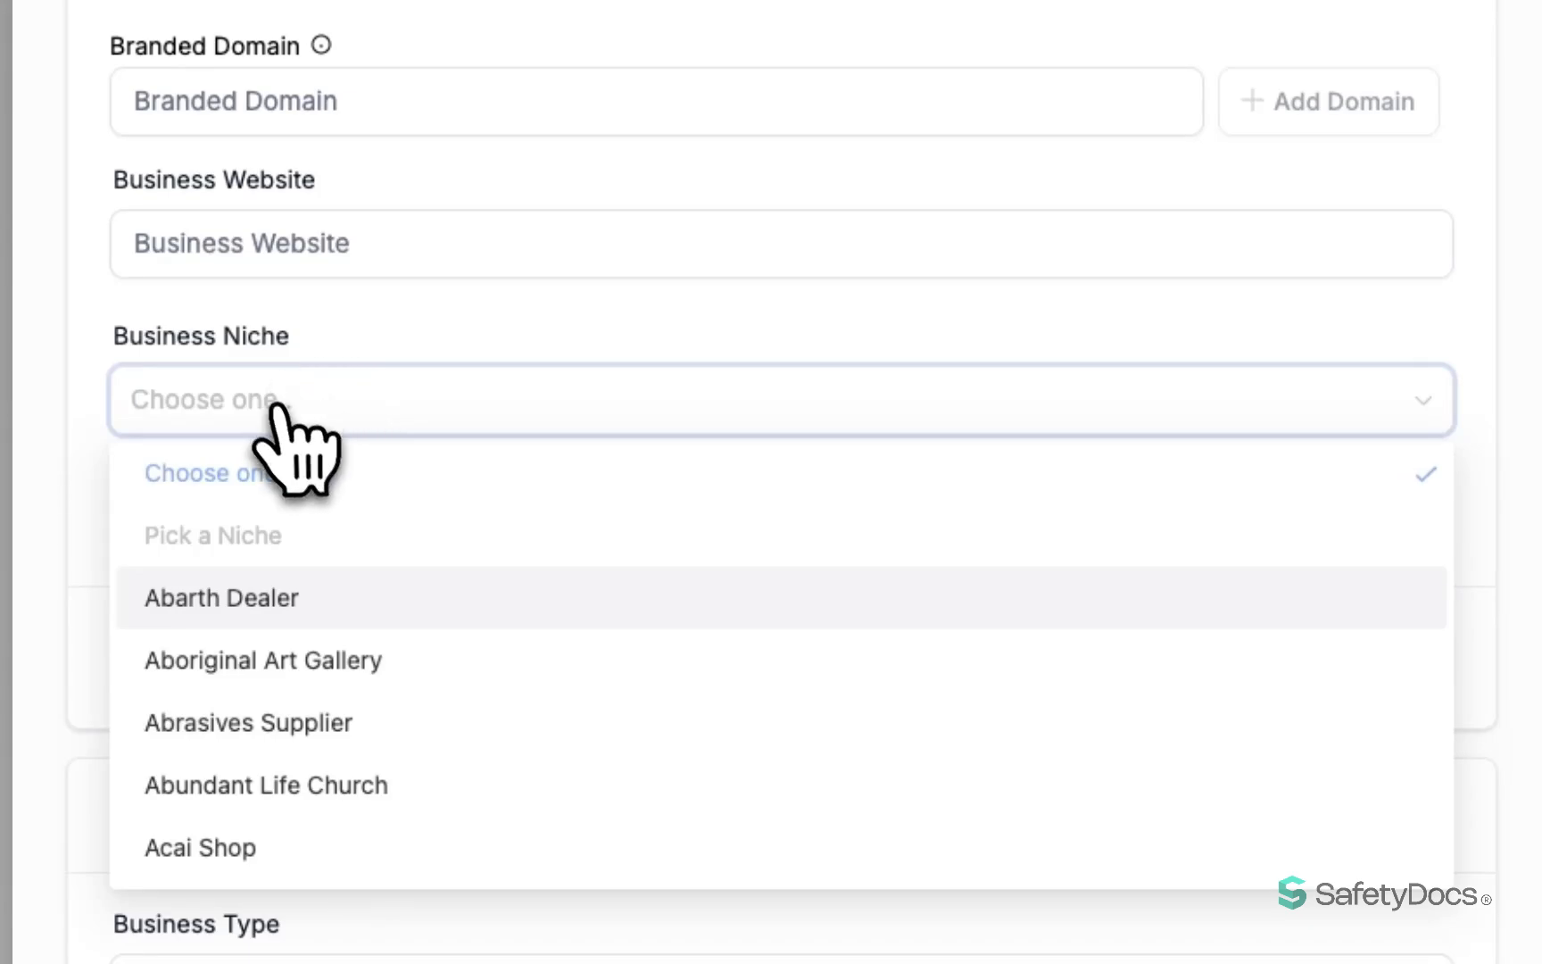
left_click(340, 344)
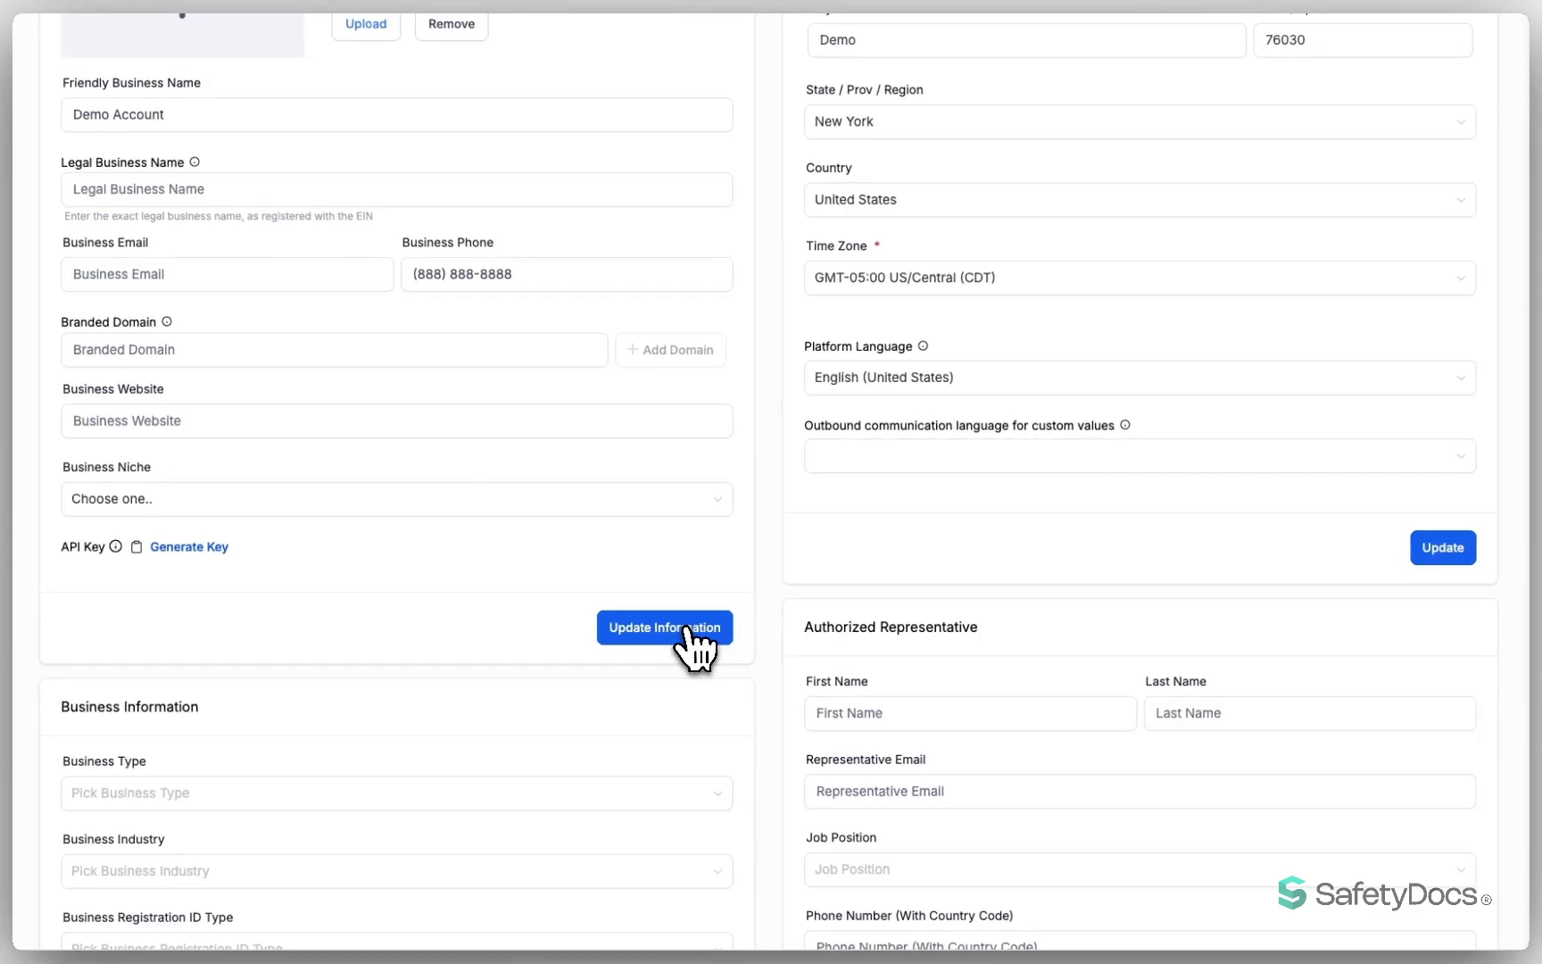
left_click(689, 629)
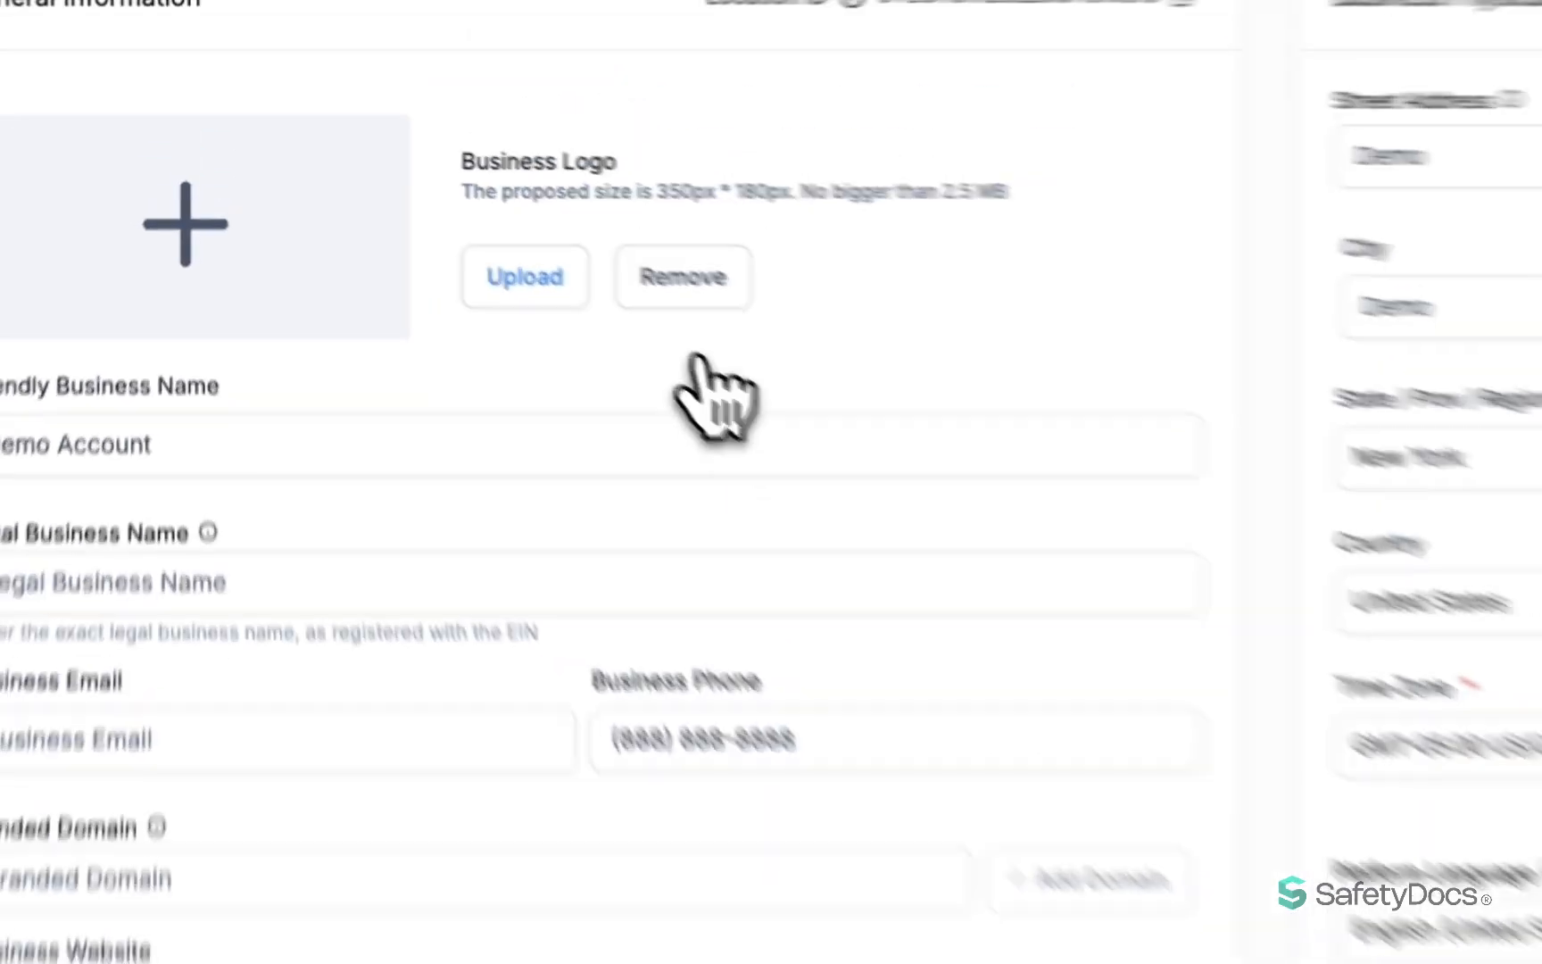
Review the business type and business industry choices in the business information without selecting any
scroll(396, 557, "down", 10)
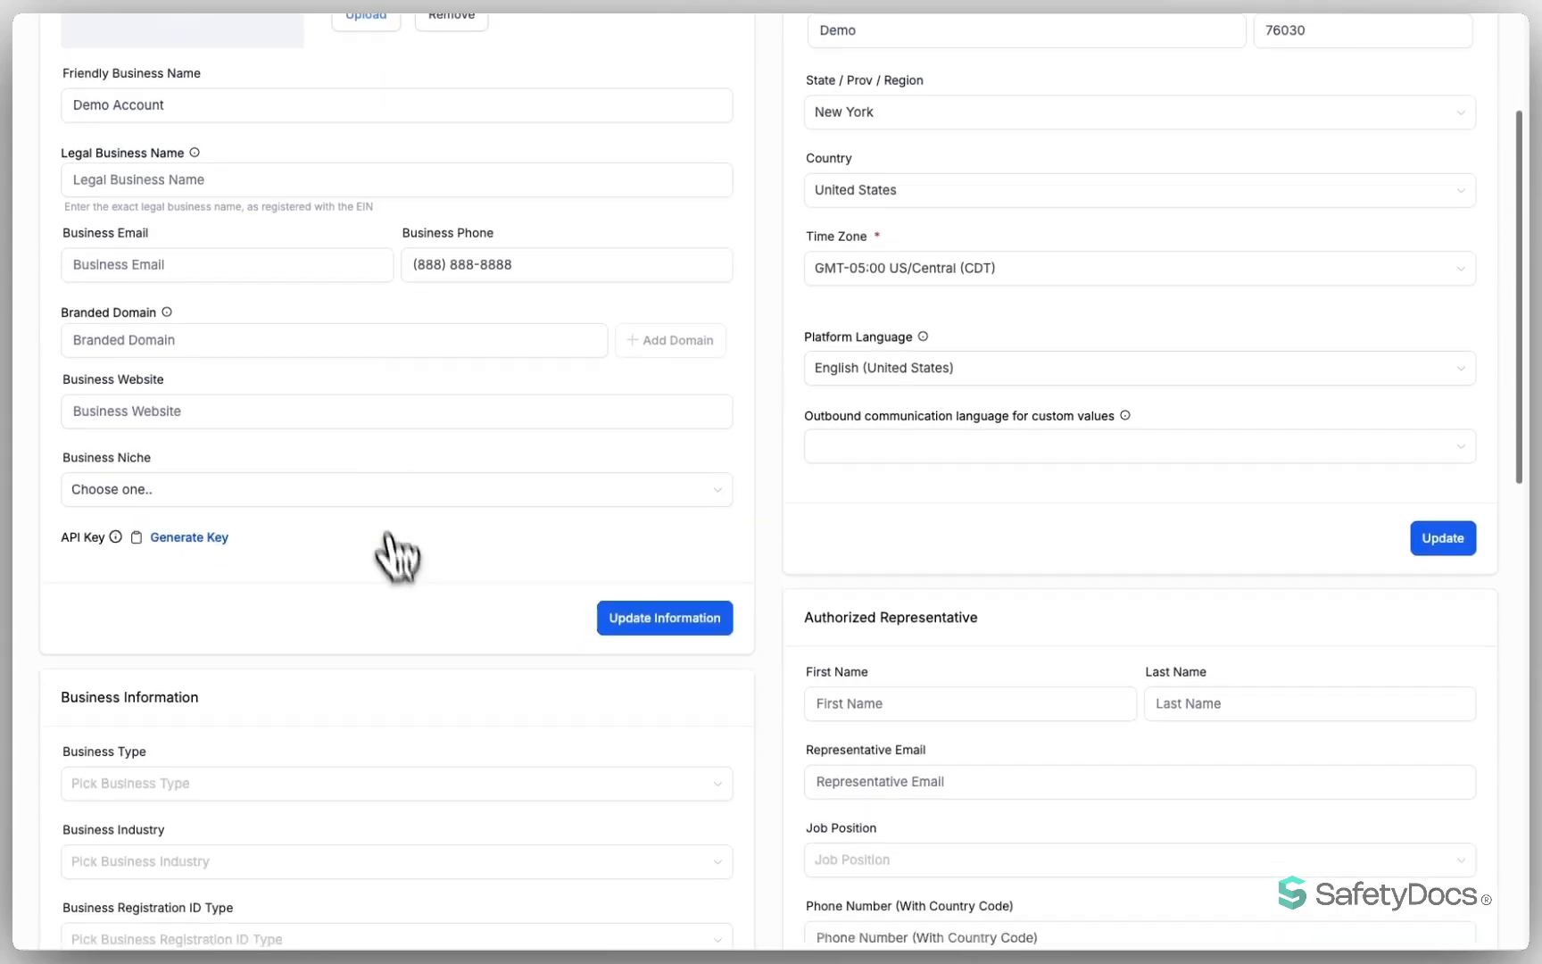
scroll(406, 580, "down", 3)
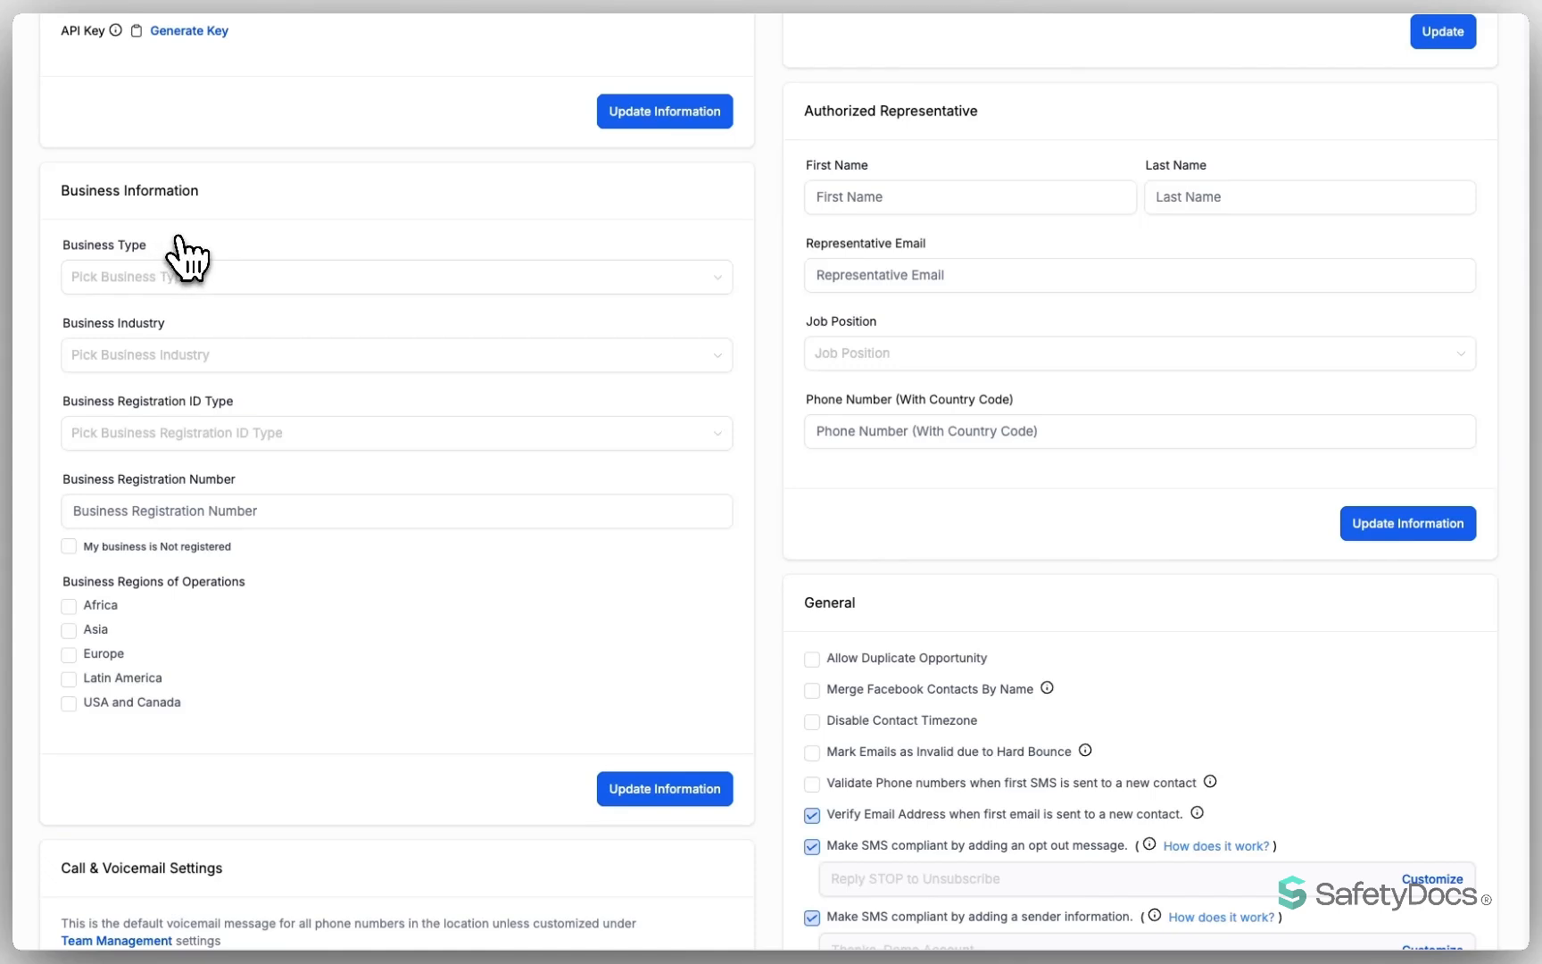
left_click(187, 277)
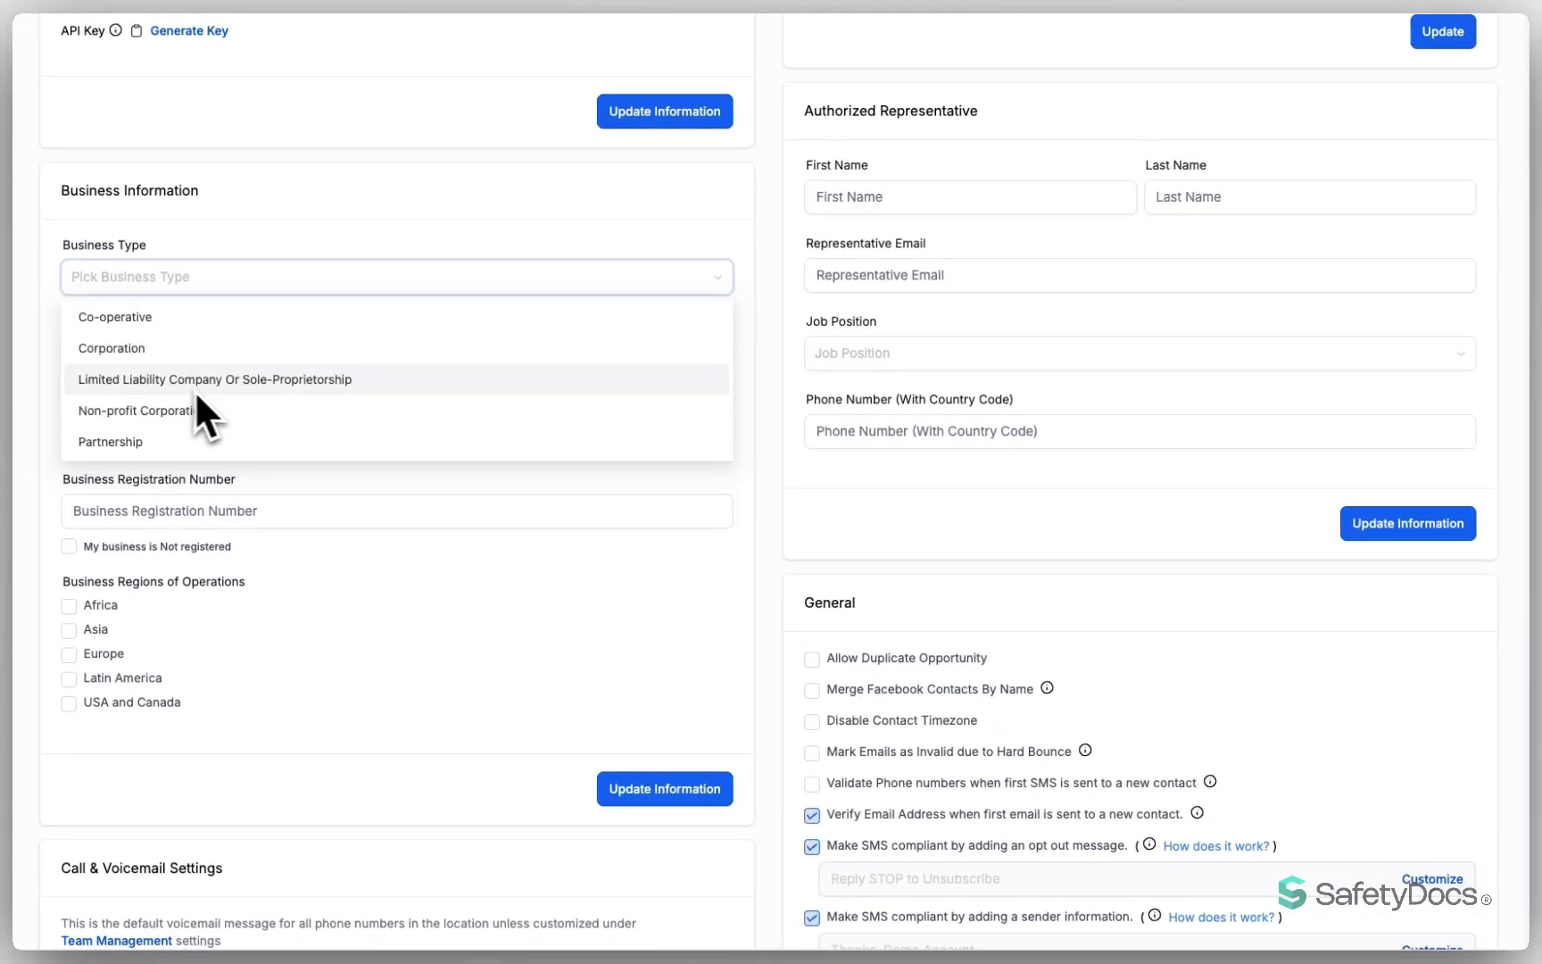
left_click(212, 248)
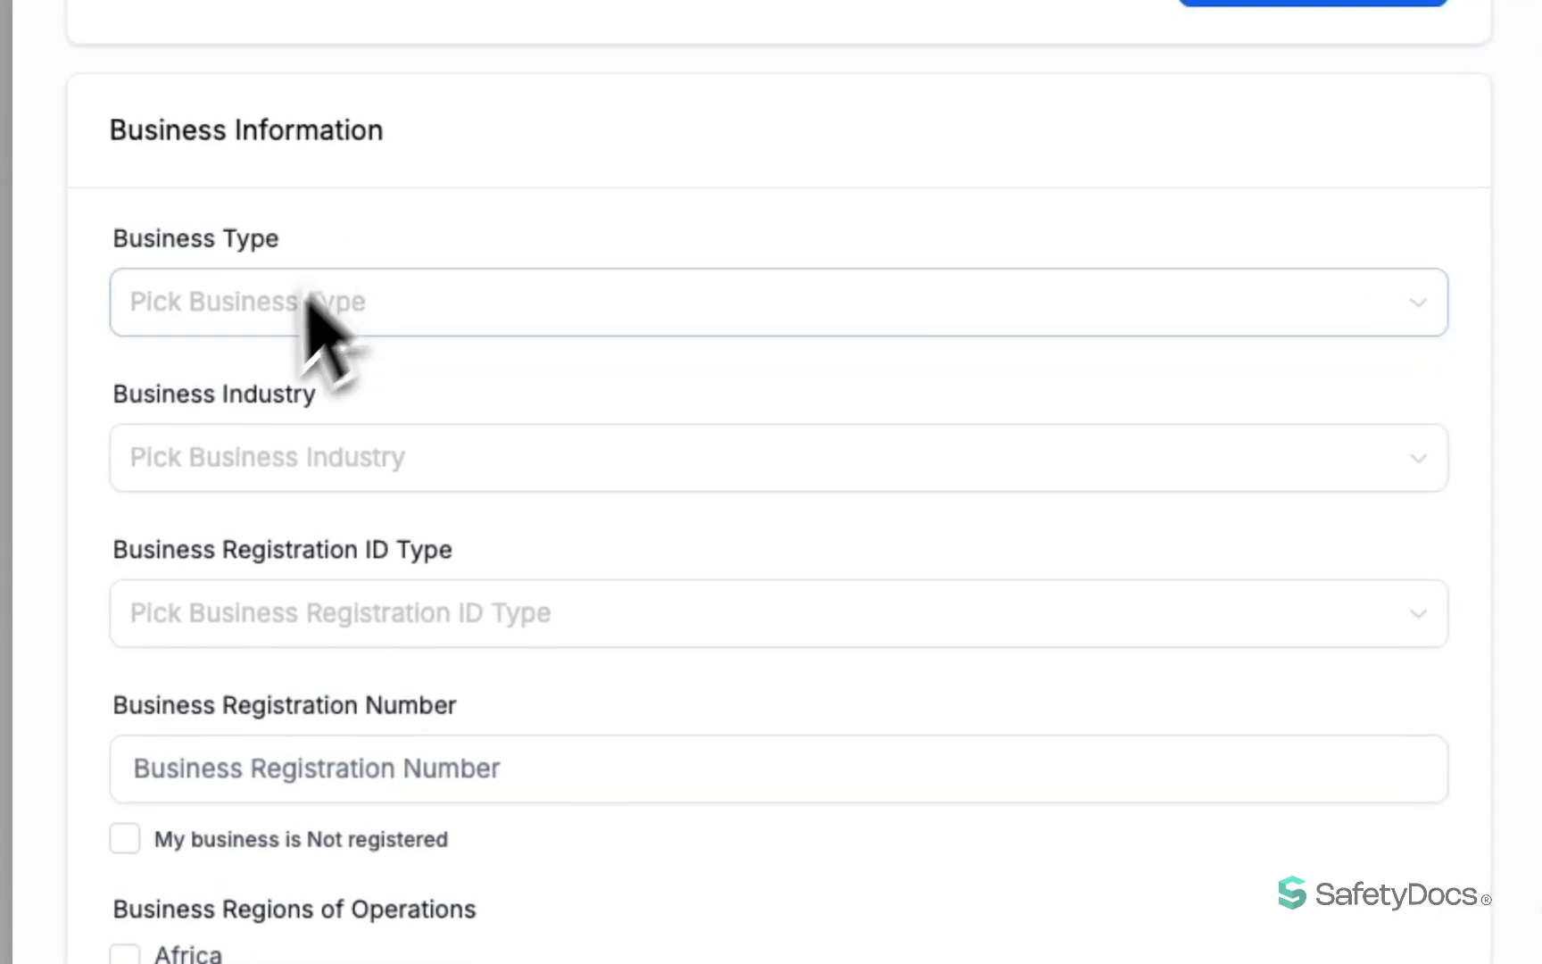
left_click(319, 471)
left_click(351, 406)
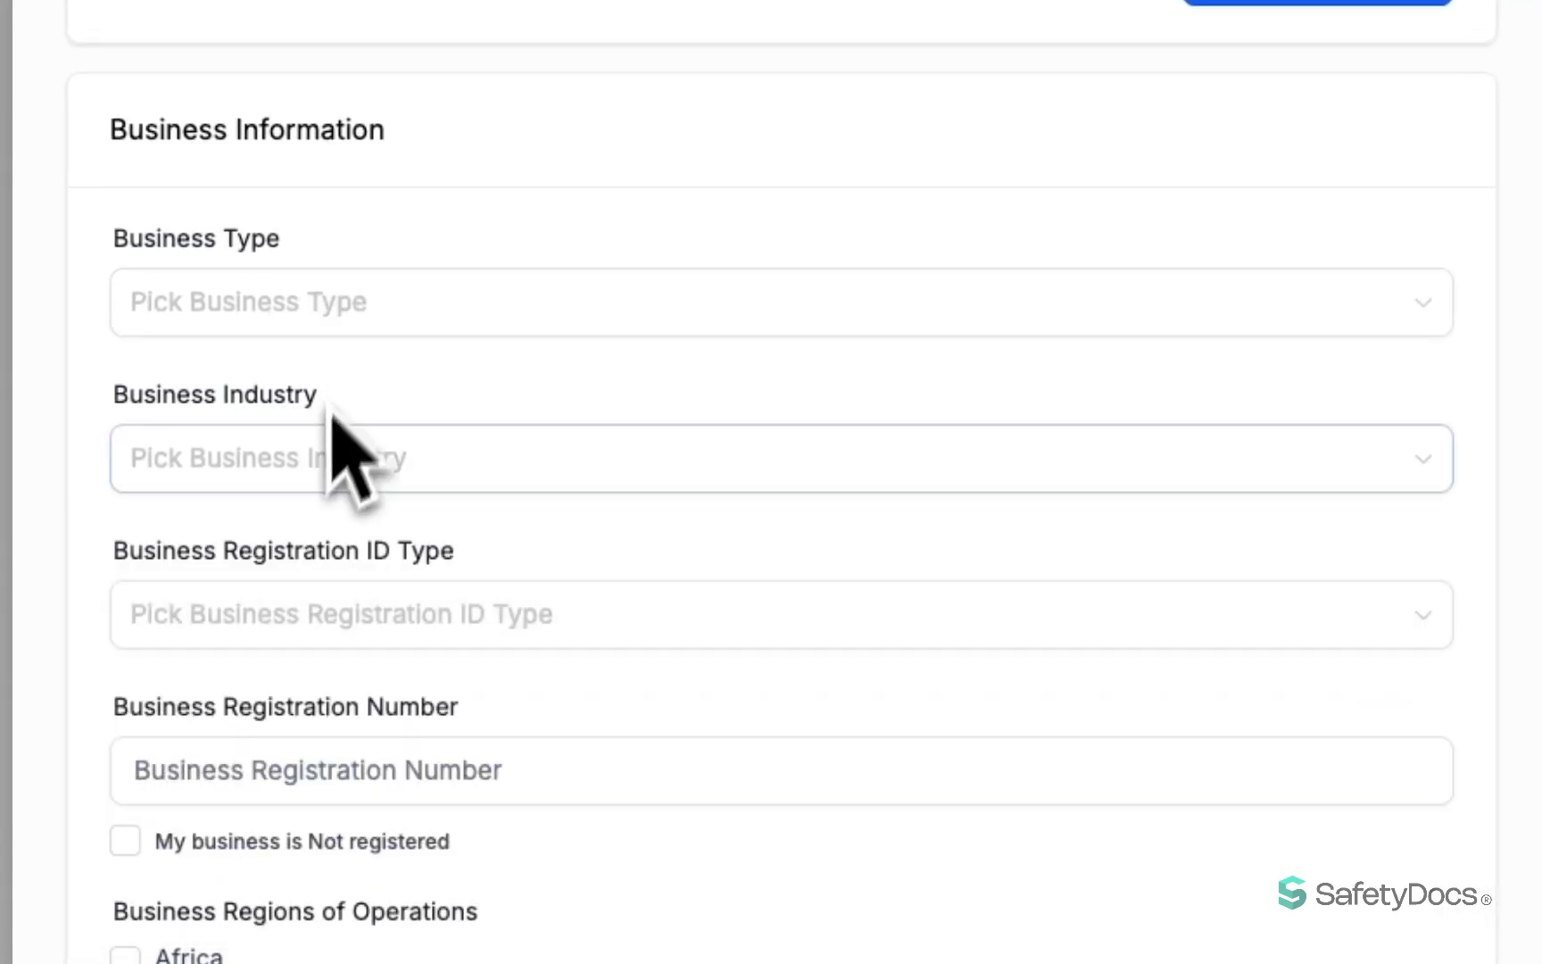
Review the business registration ID type options and the registration number field
left_click(373, 618)
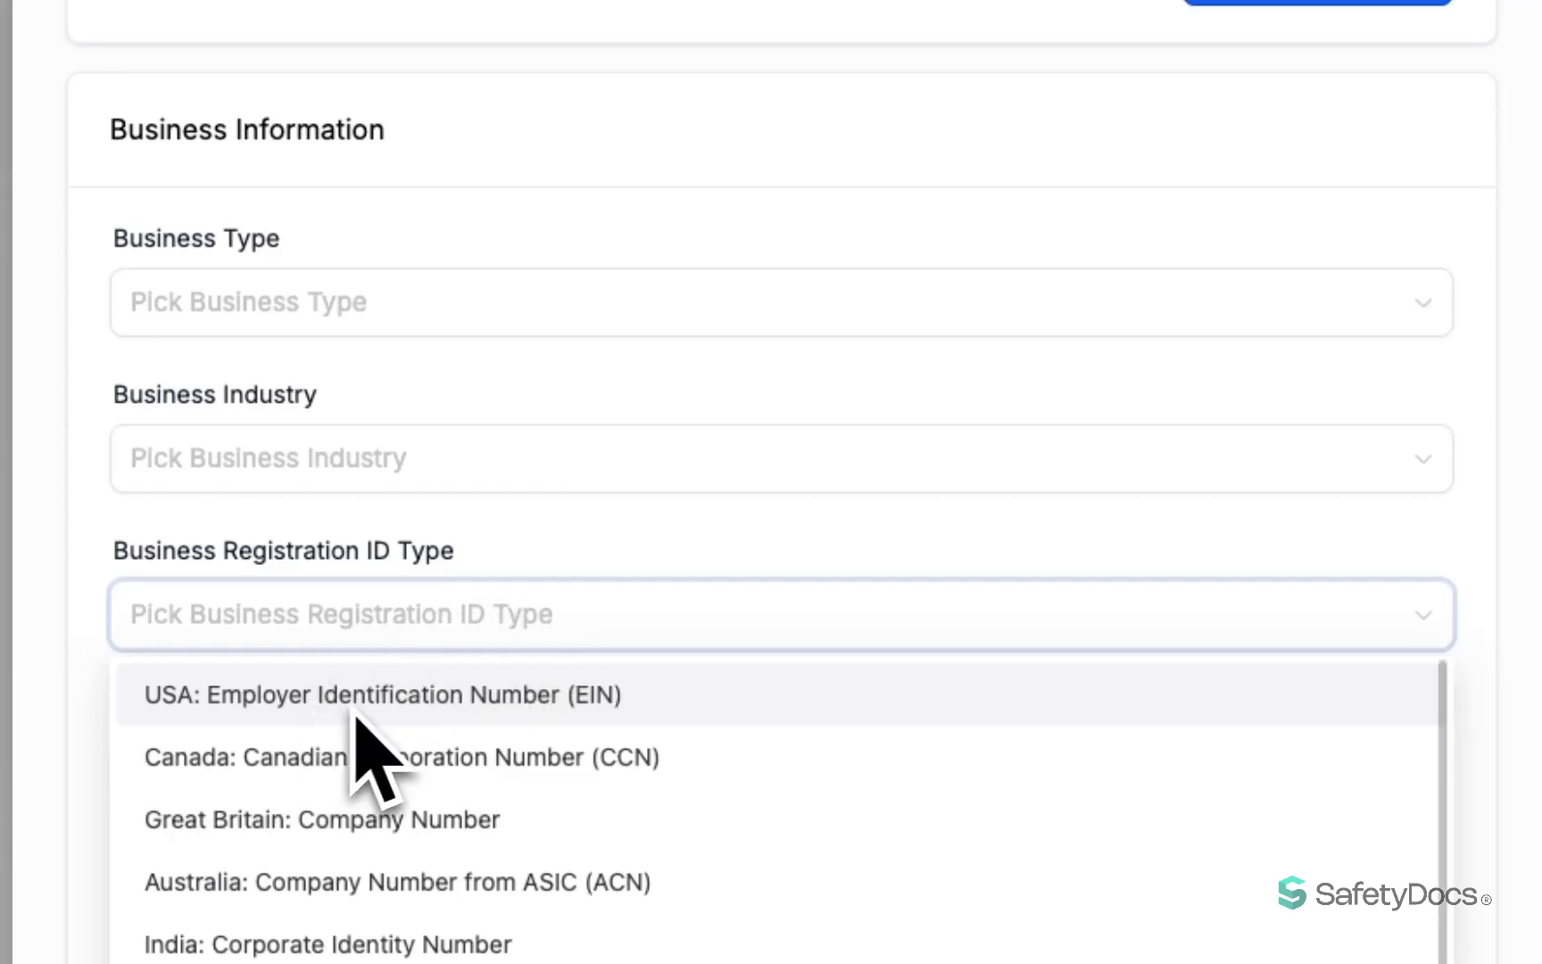
left_click(526, 563)
left_click(268, 769)
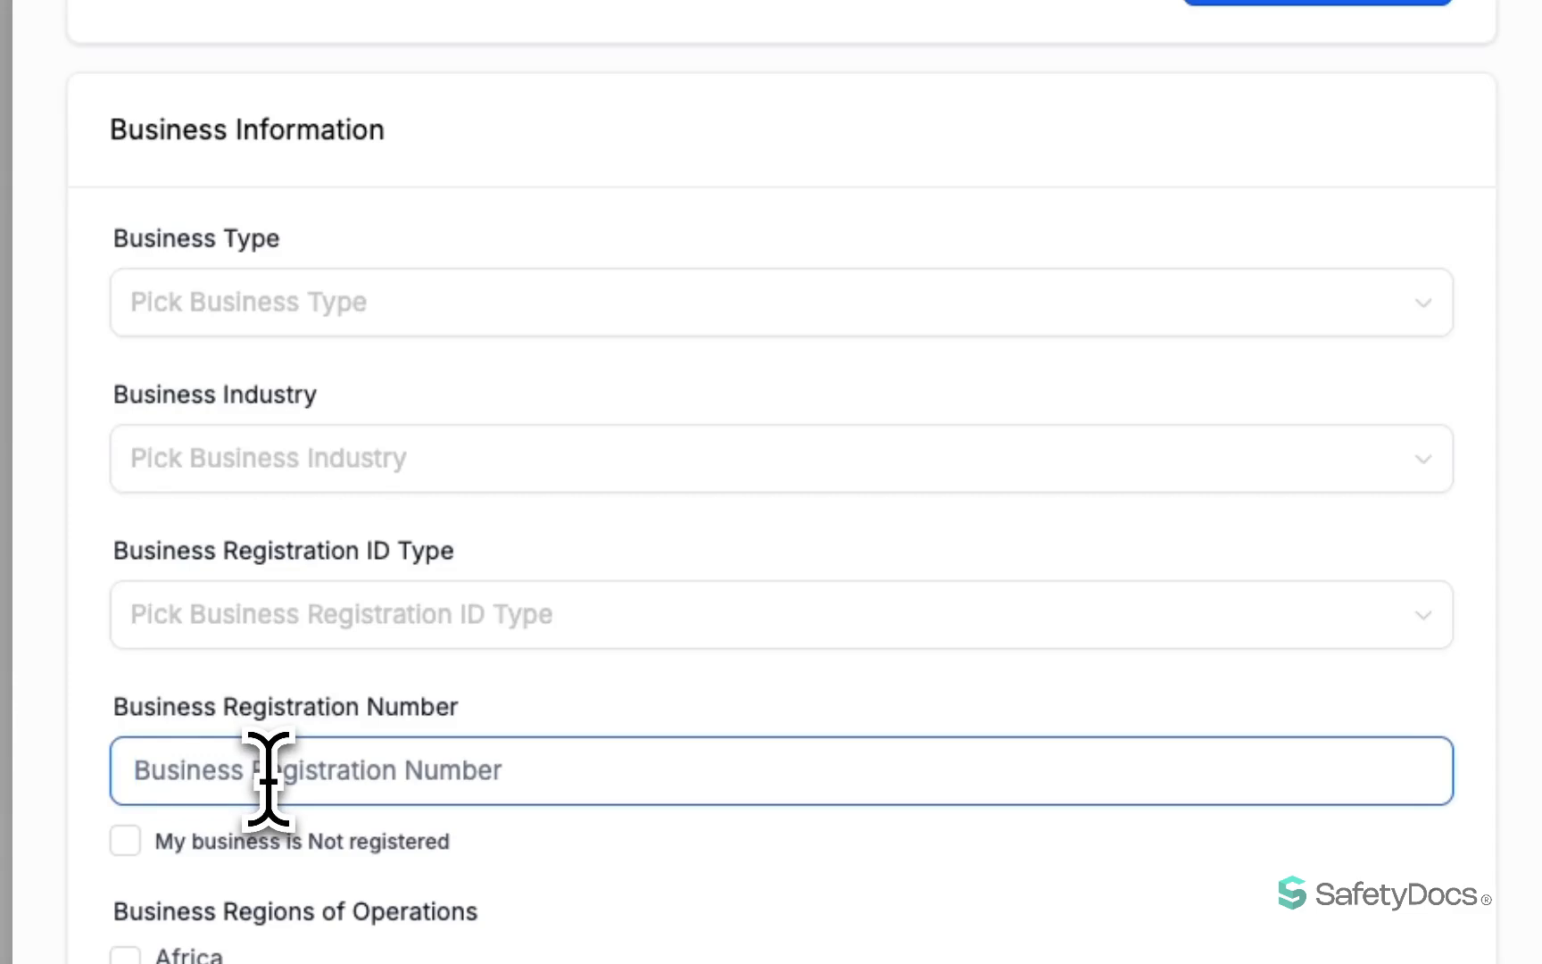
Look over the business regions of operations and save the business information
scroll(482, 775, "down", 3)
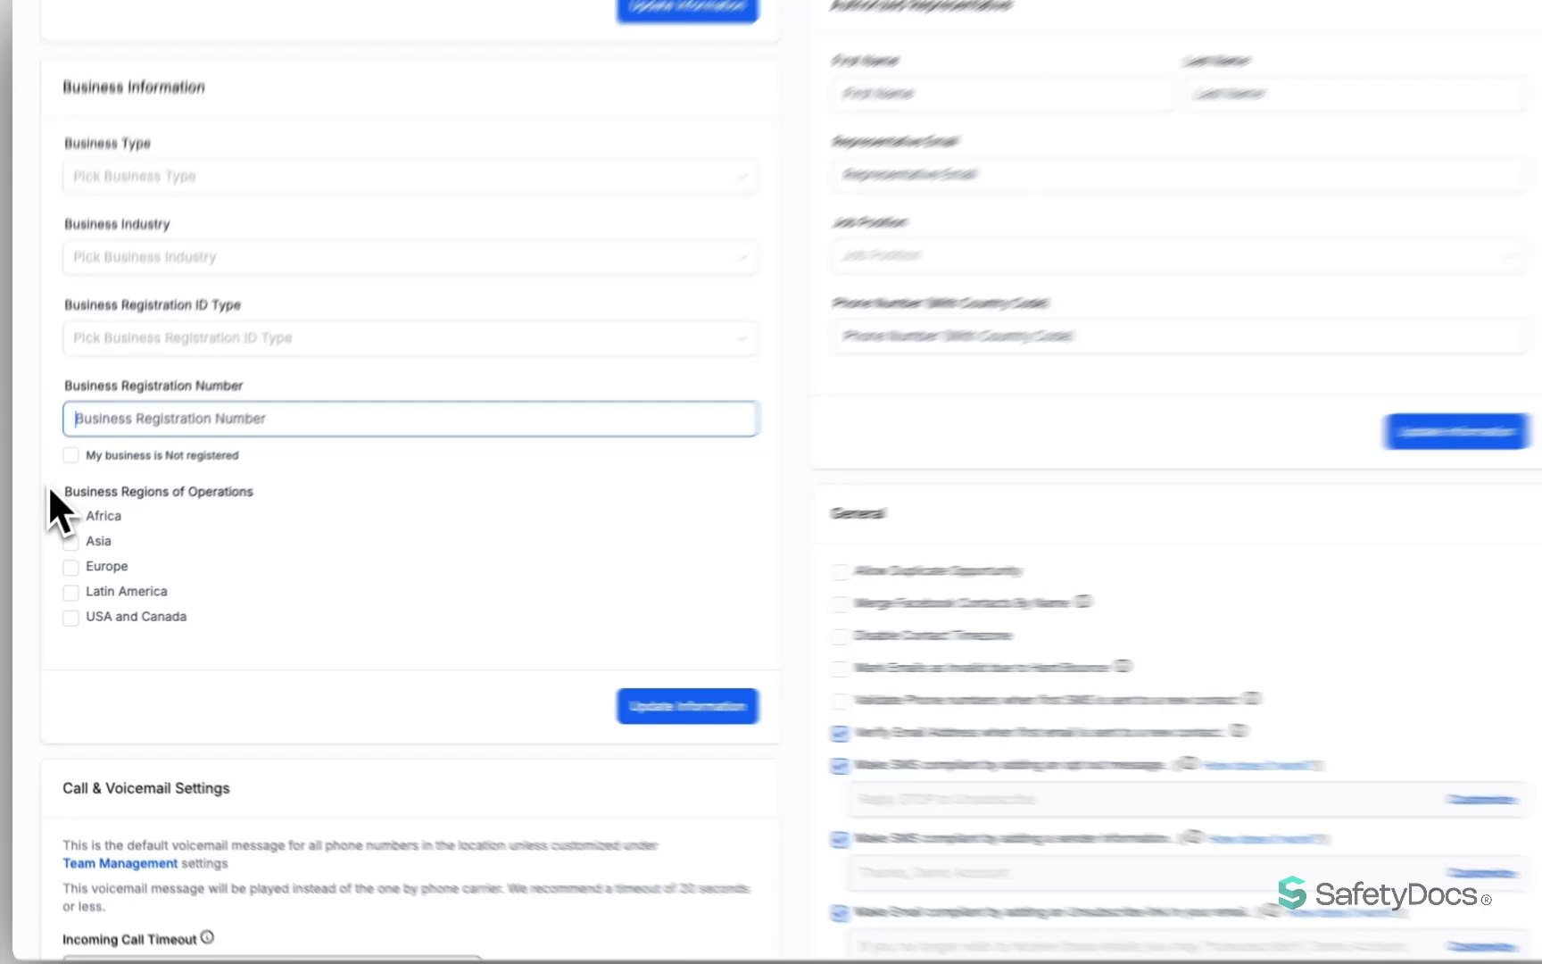
left_click(67, 636)
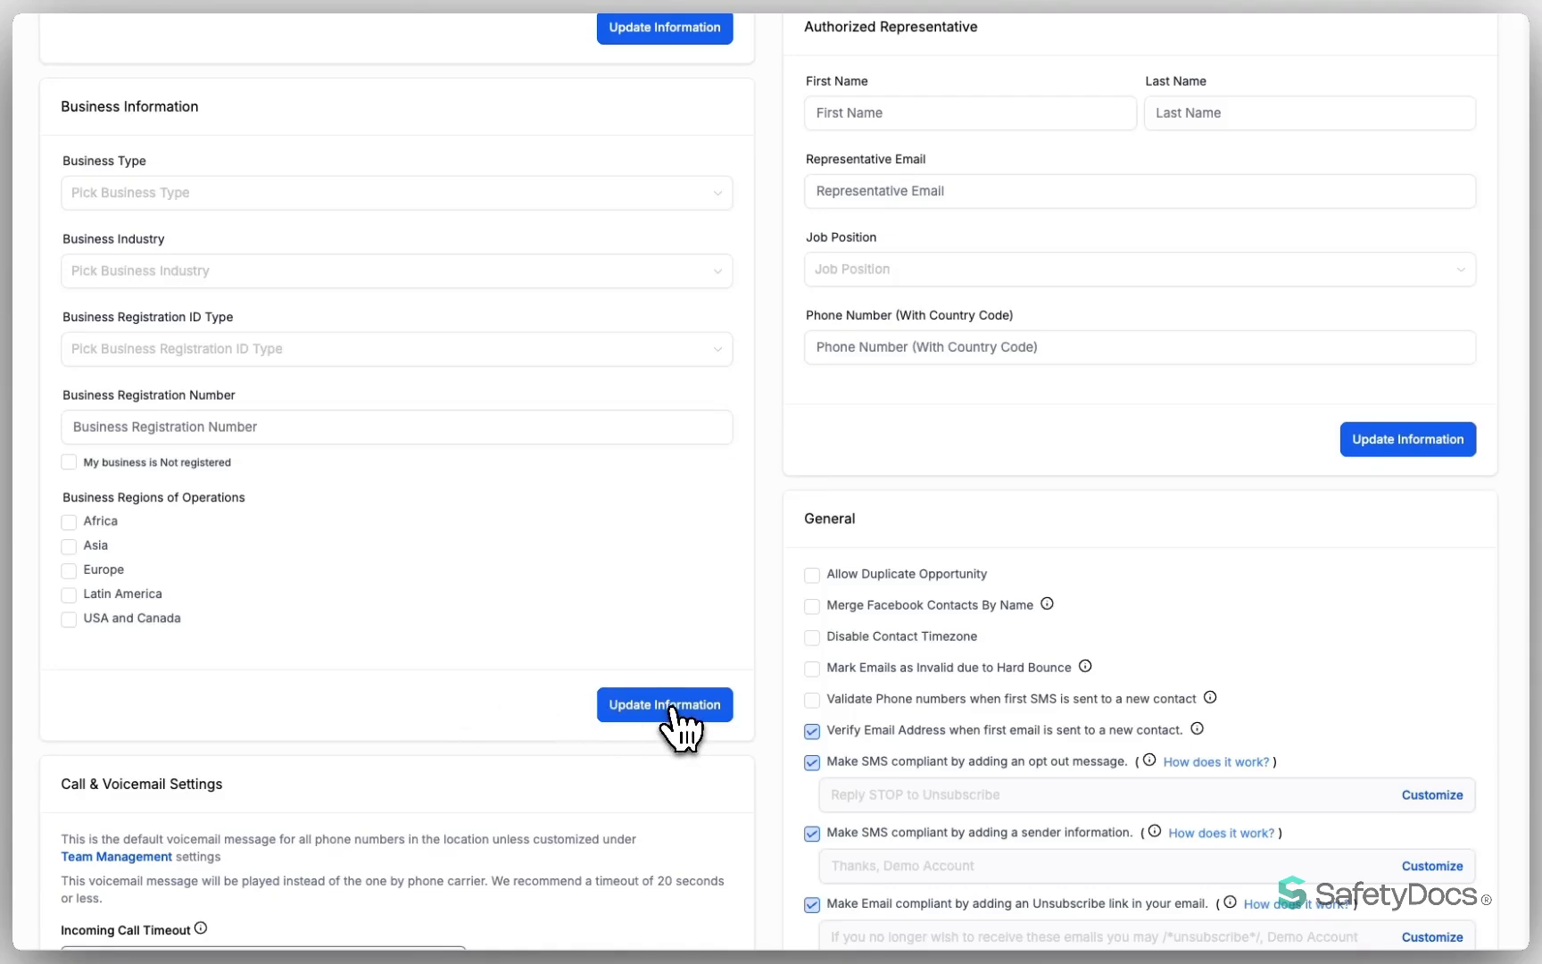
left_click(671, 707)
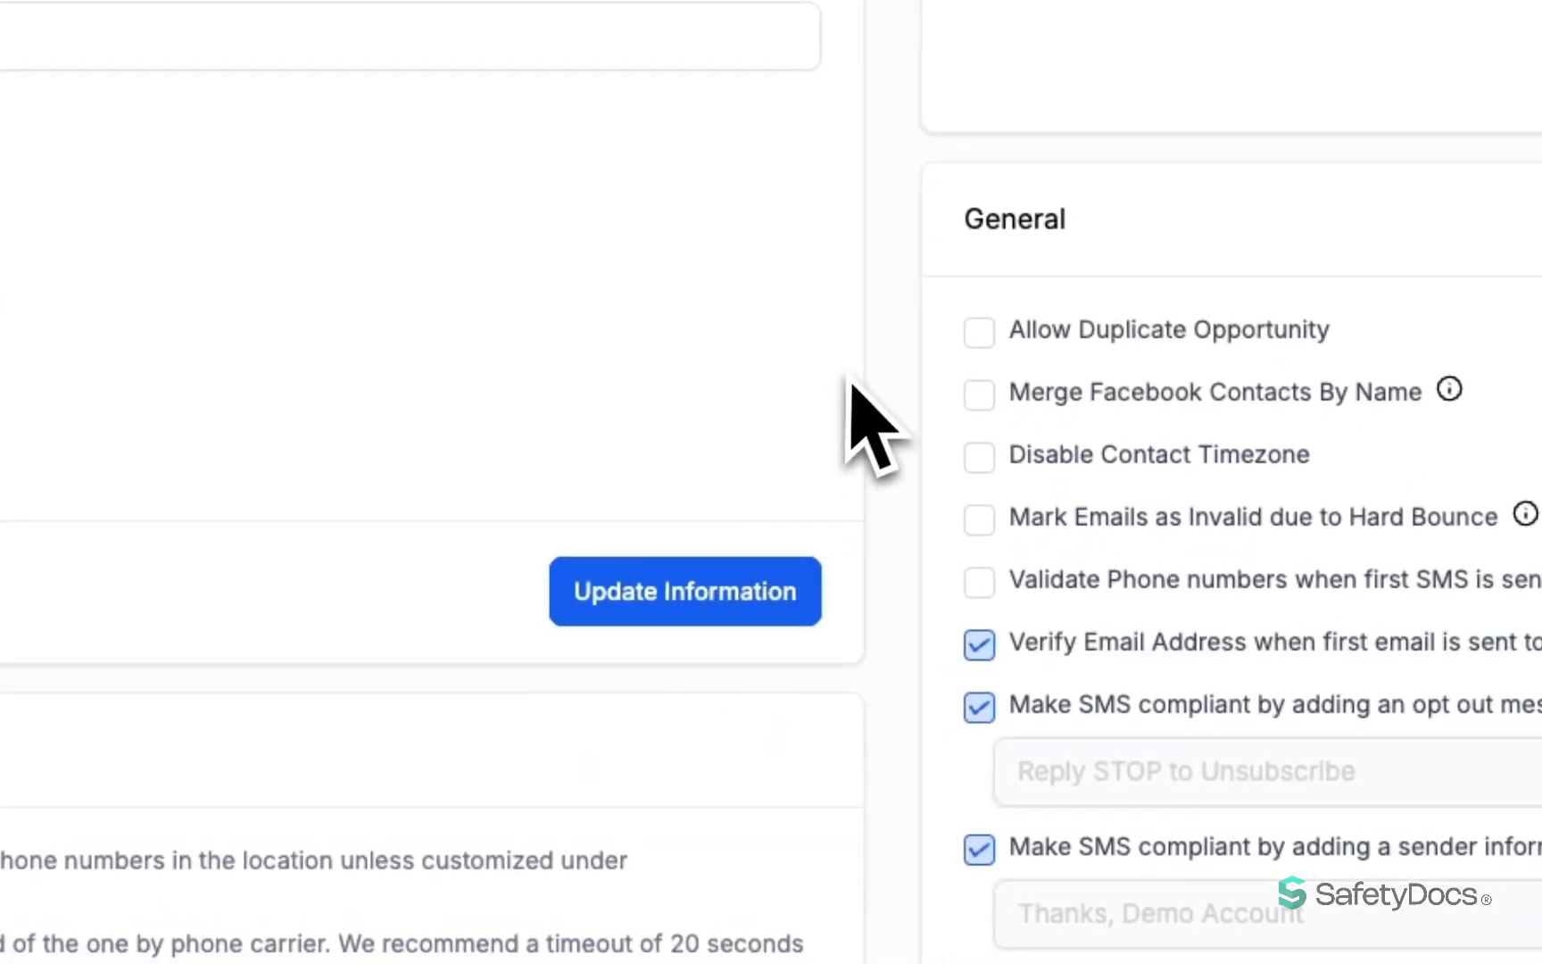
Set the incoming call timeout to 20 seconds and save the call and voicemail settings
scroll(851, 413, "down", 5)
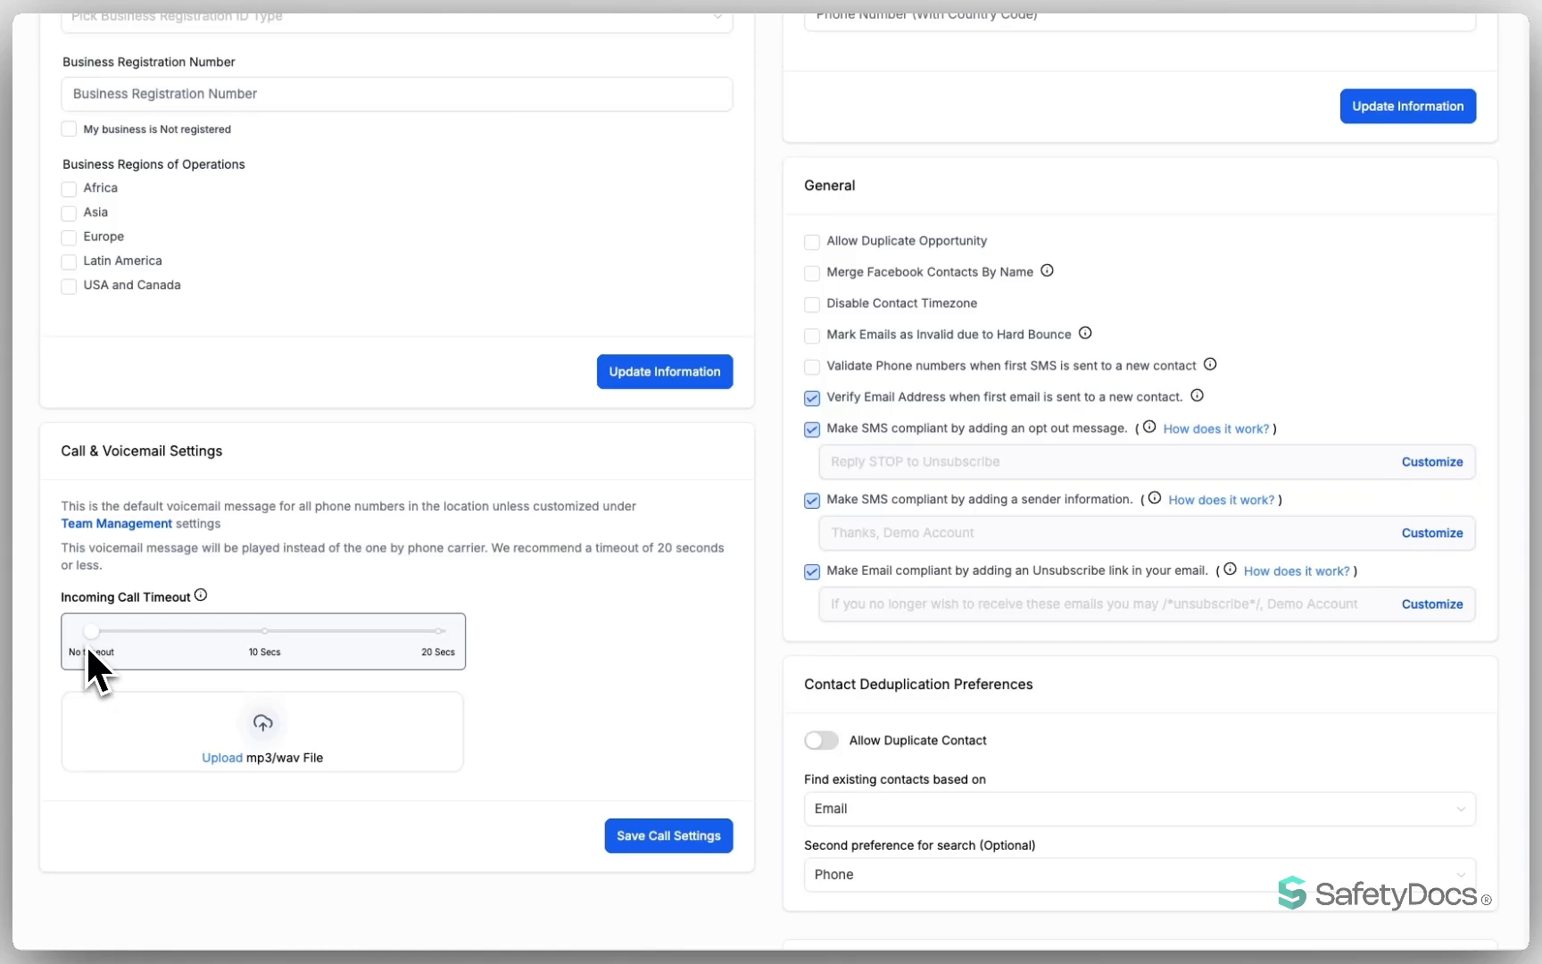
mouse_move(91, 637)
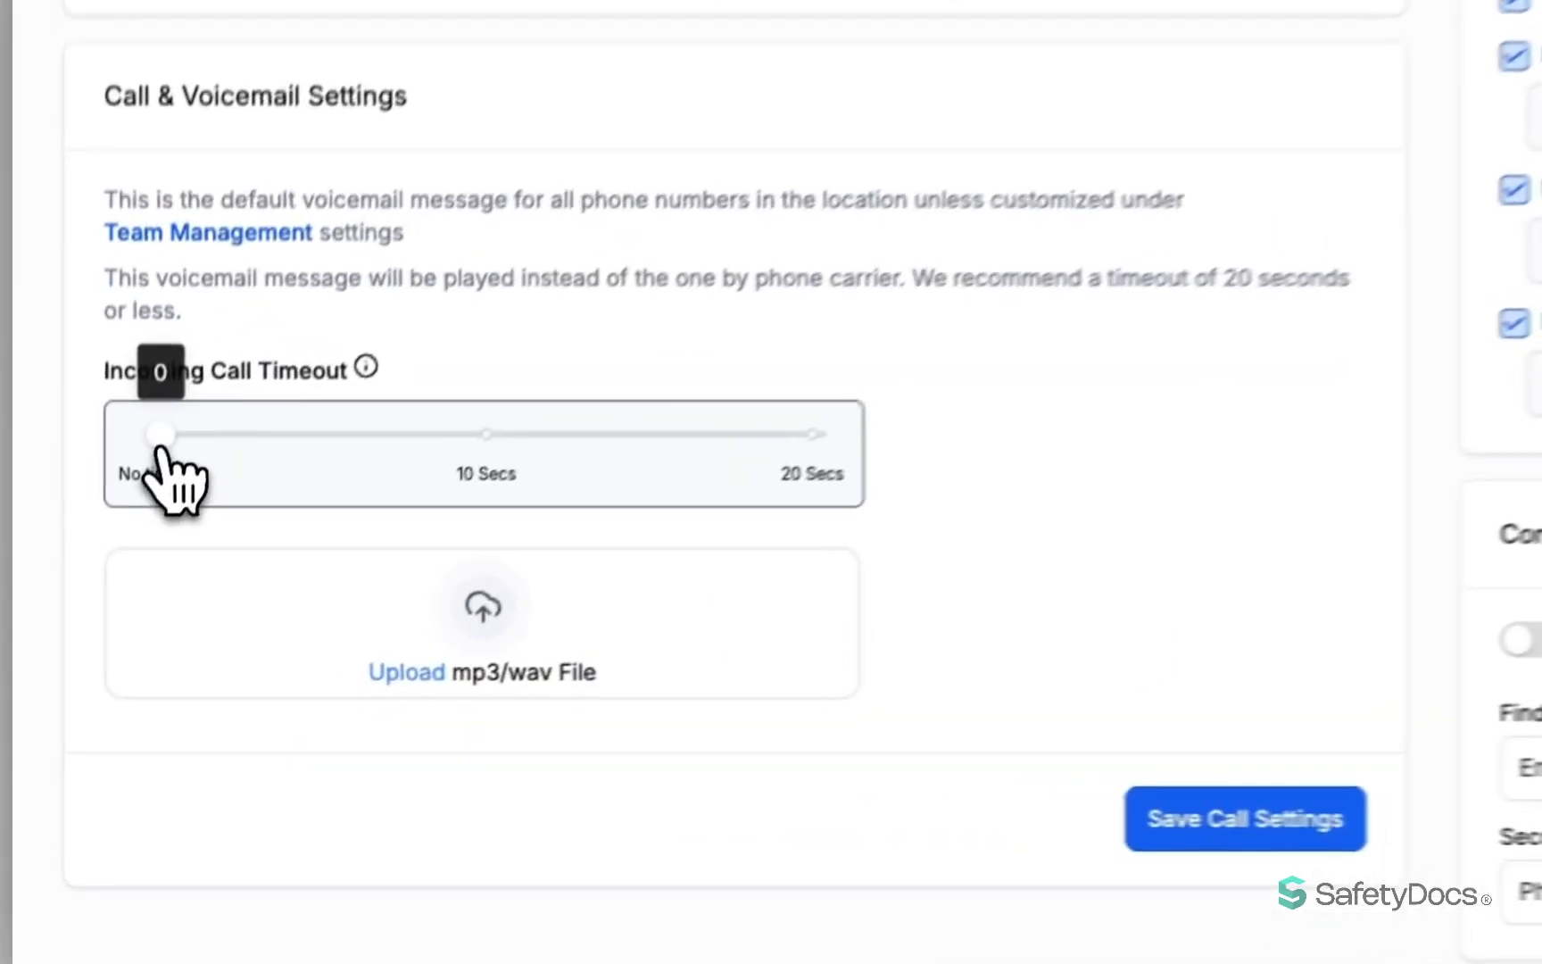
left_click_drag(162, 446, 858, 480)
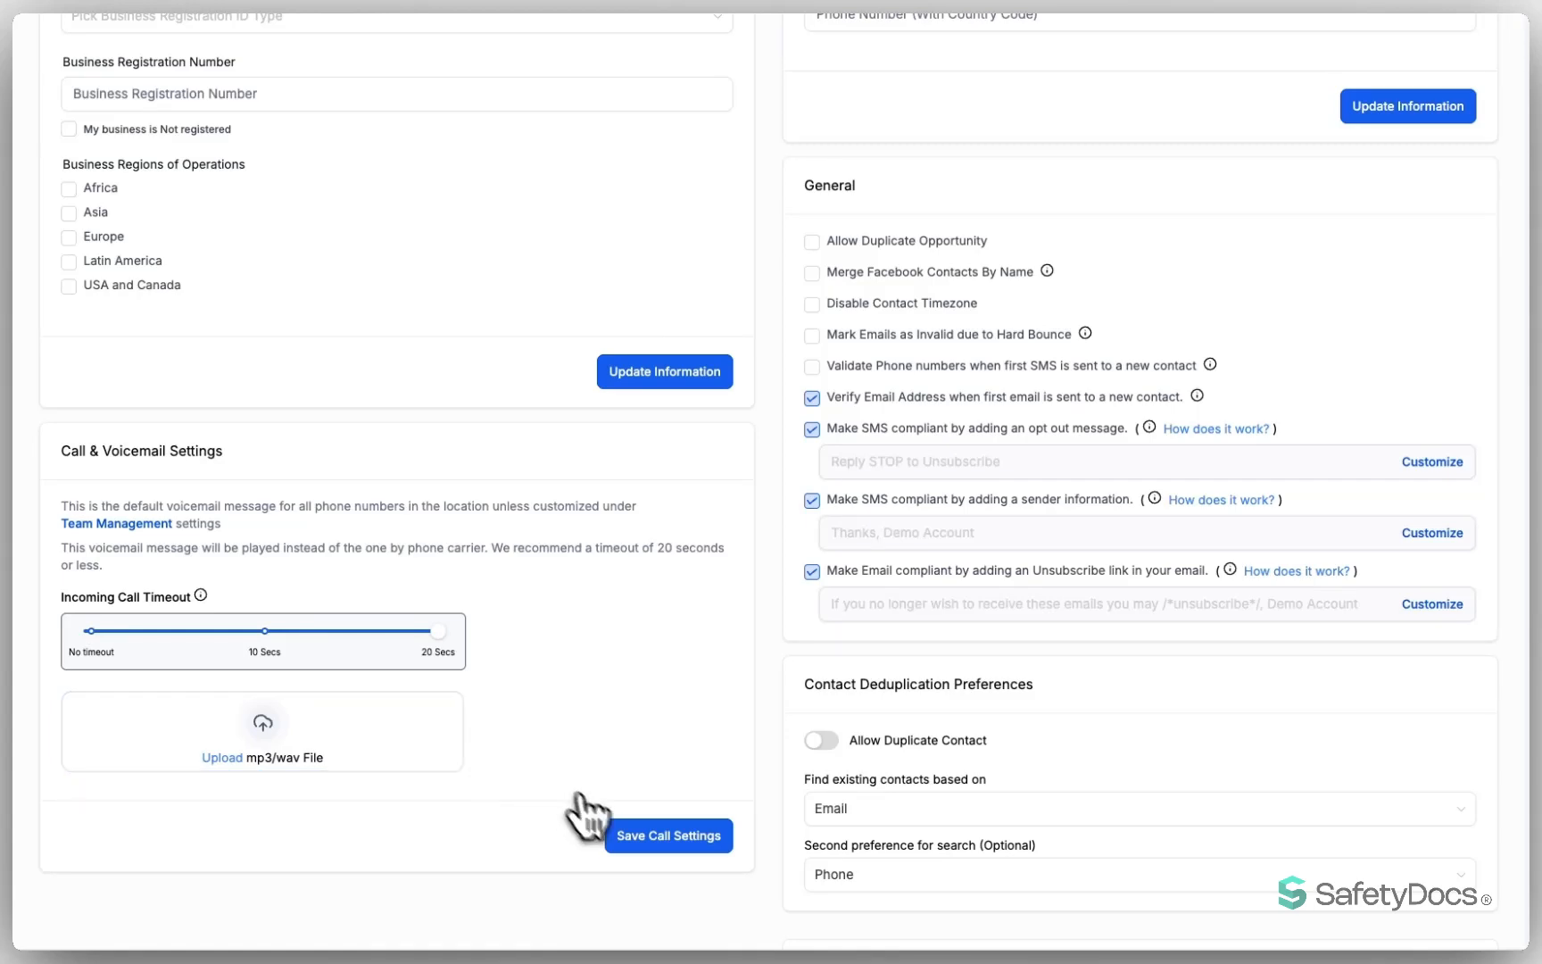
left_click(661, 834)
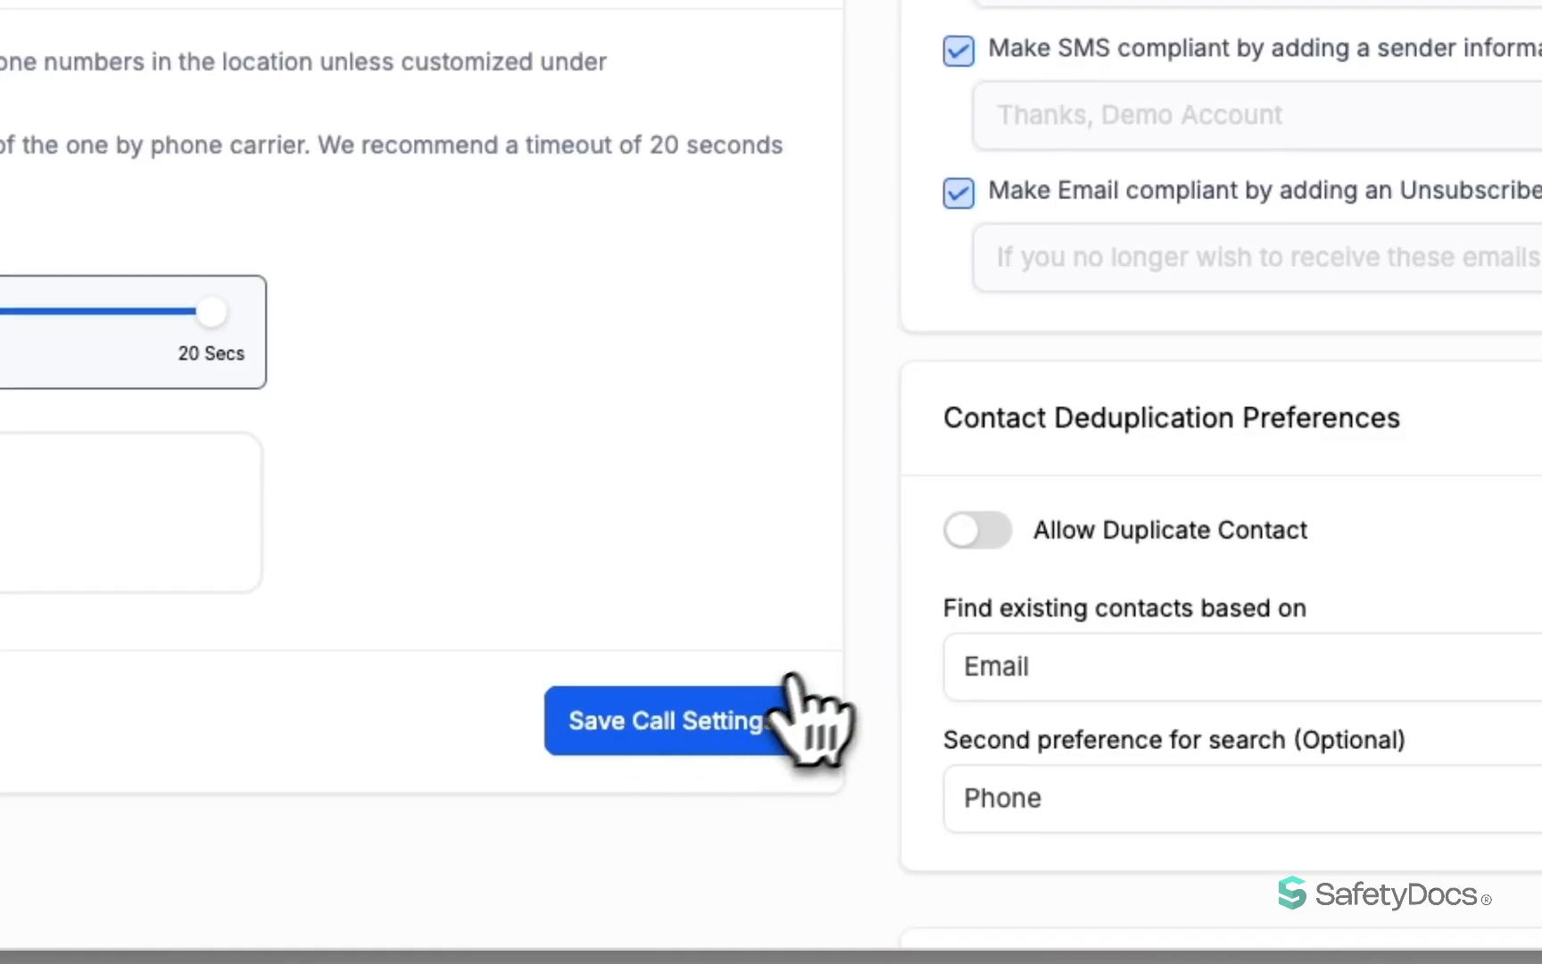
Review the street address, city and state/region options of the business physical address without changing them
scroll(908, 610, "up", 1)
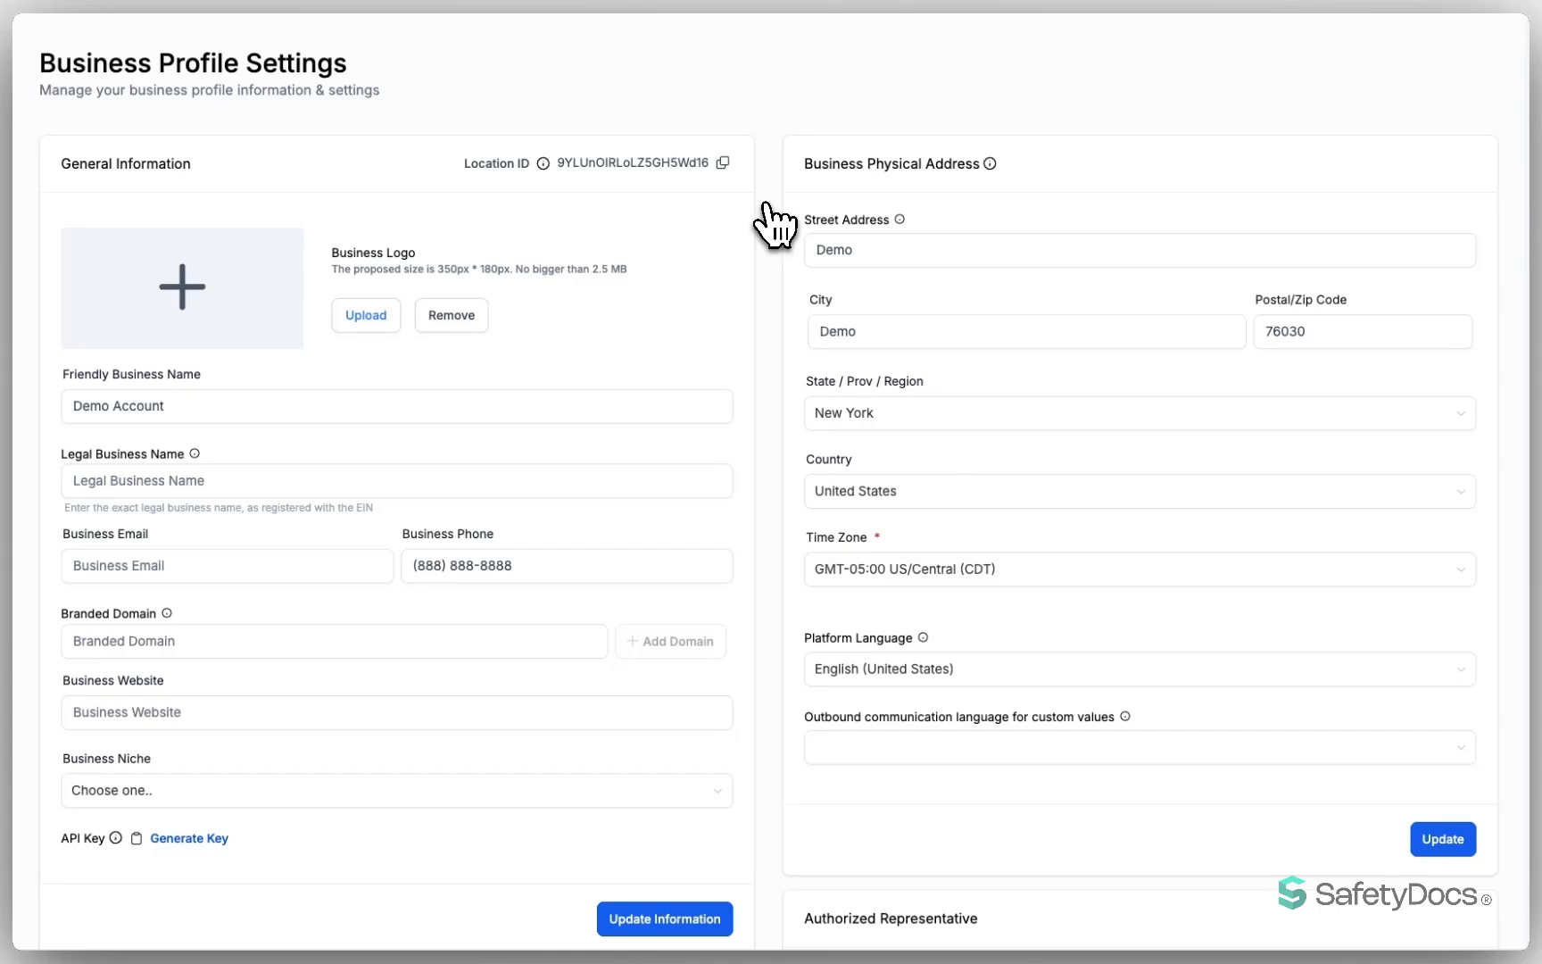
left_click(843, 252)
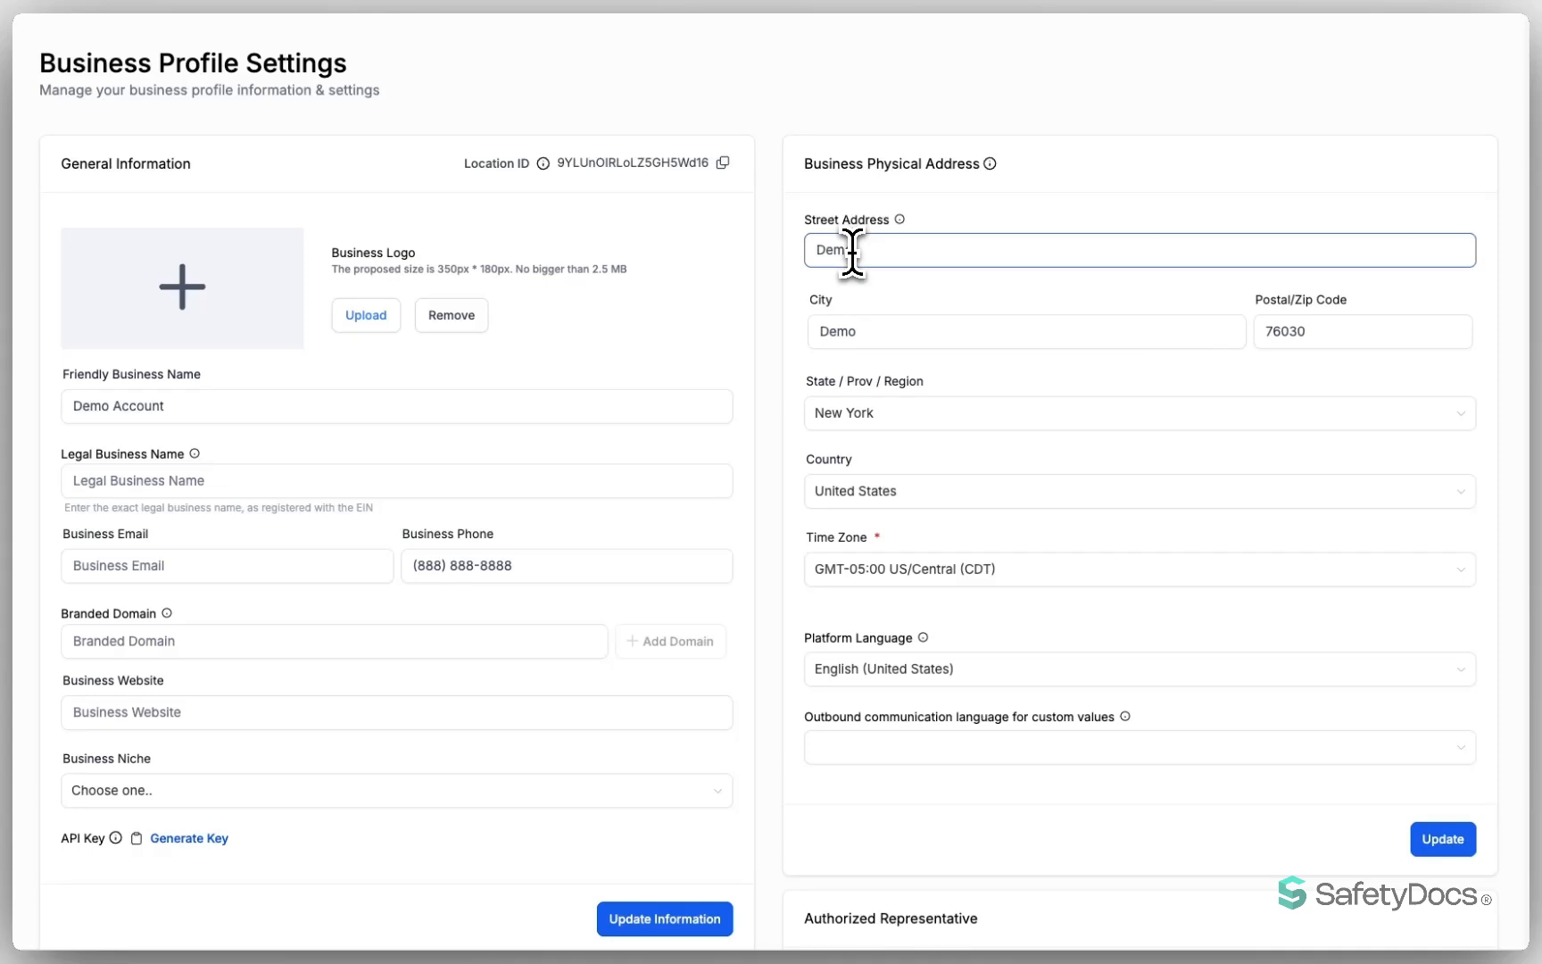
double_click(459, 362)
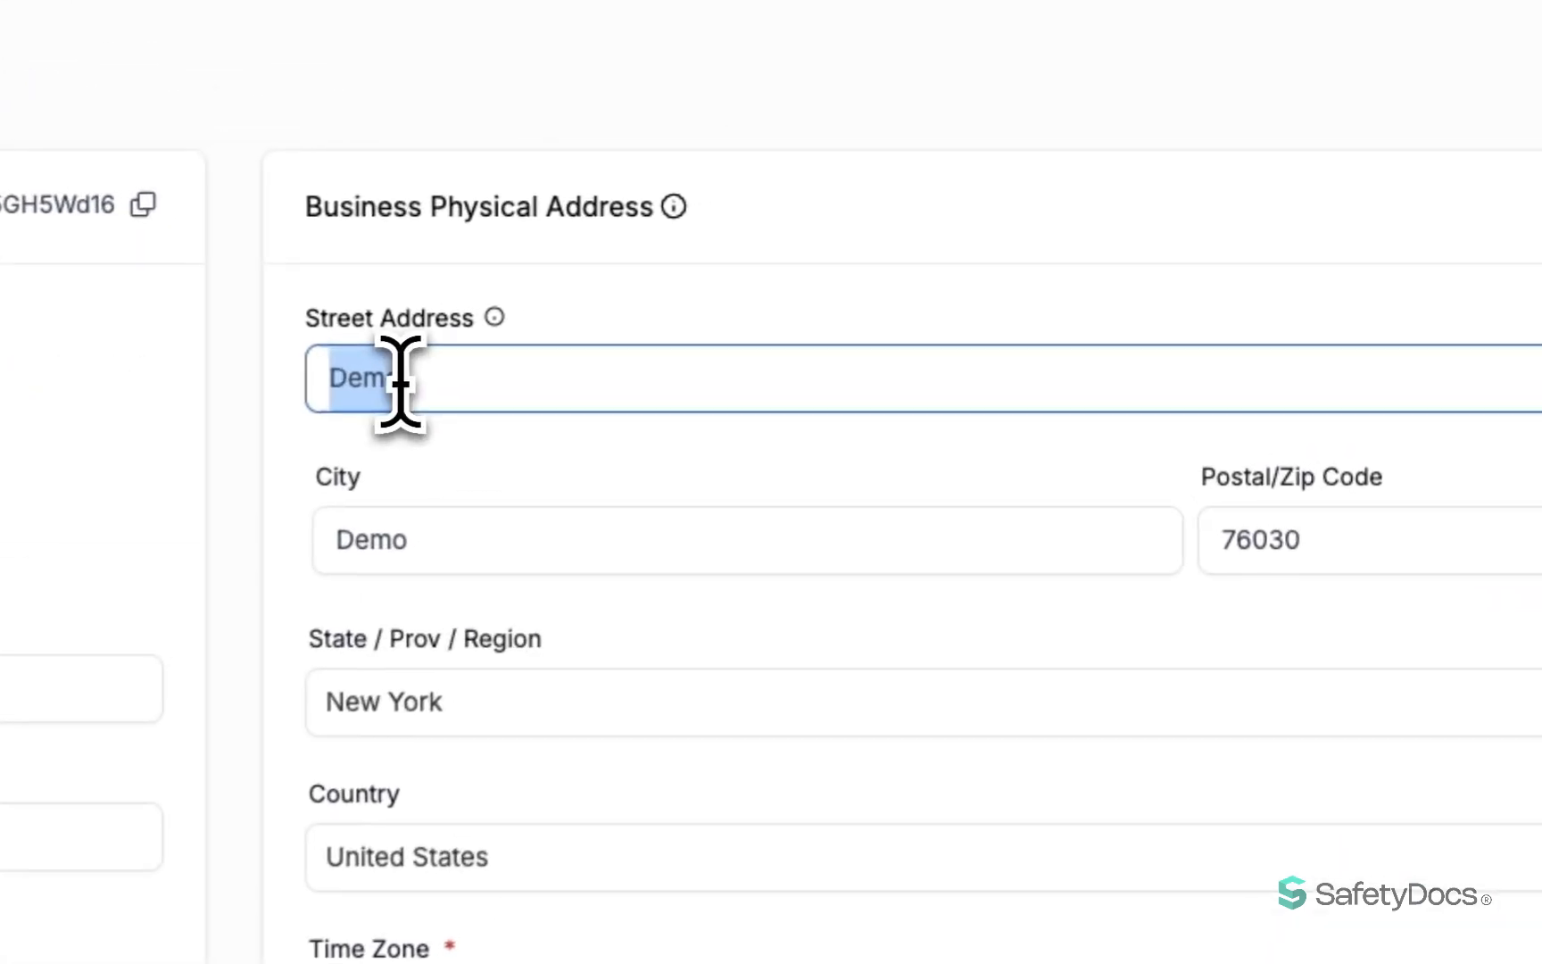
left_click(496, 510)
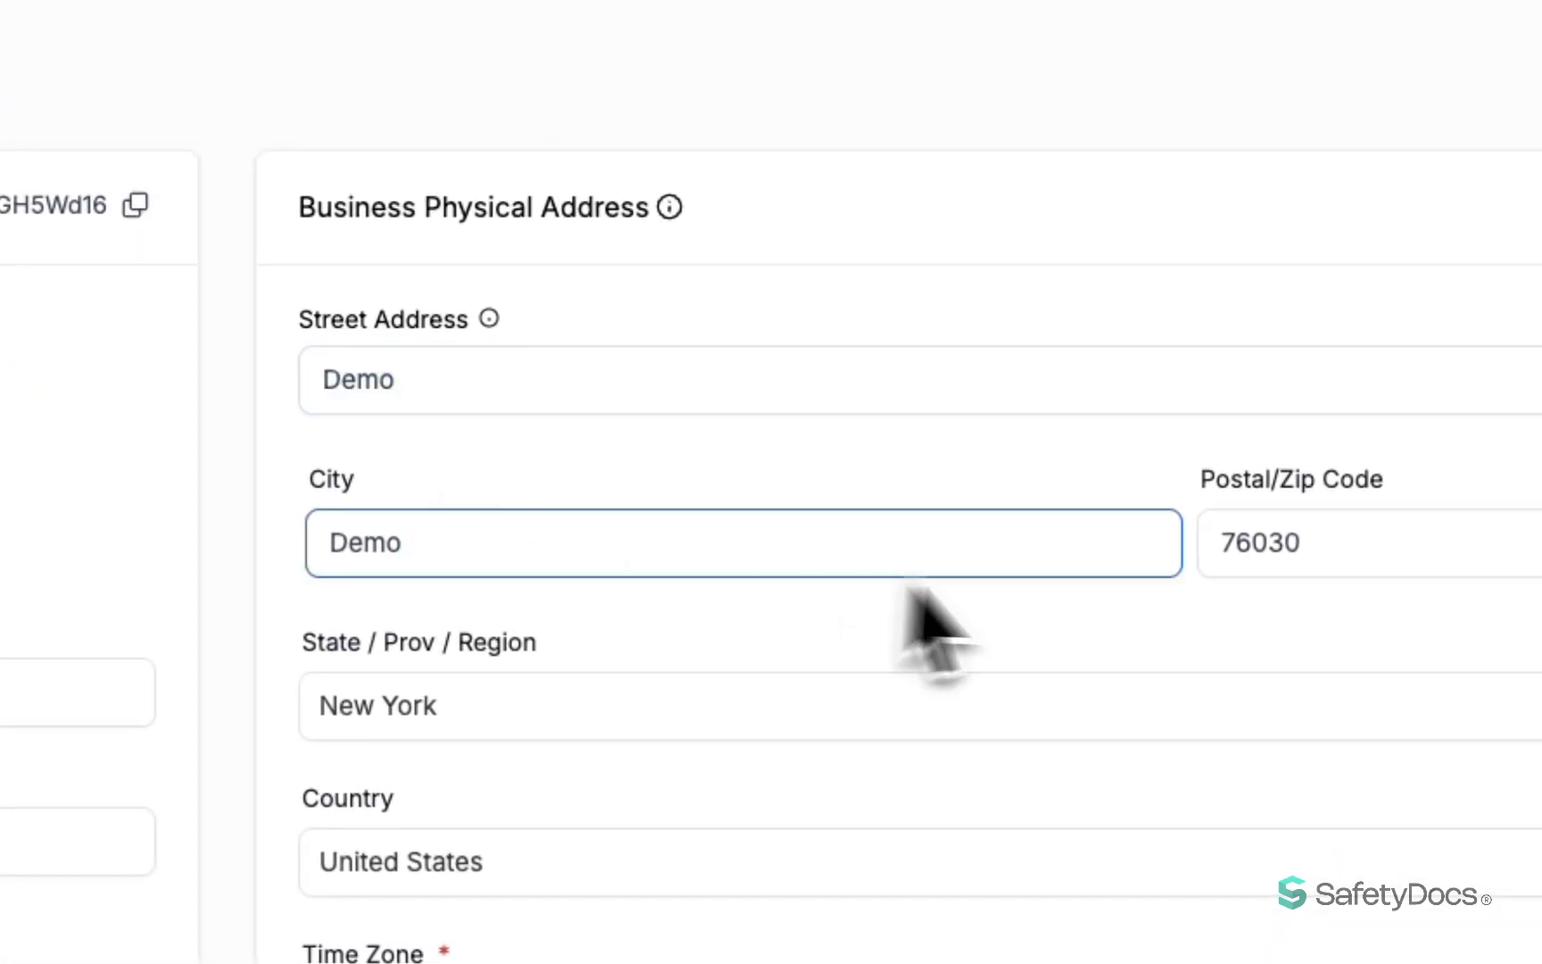
left_click(948, 697)
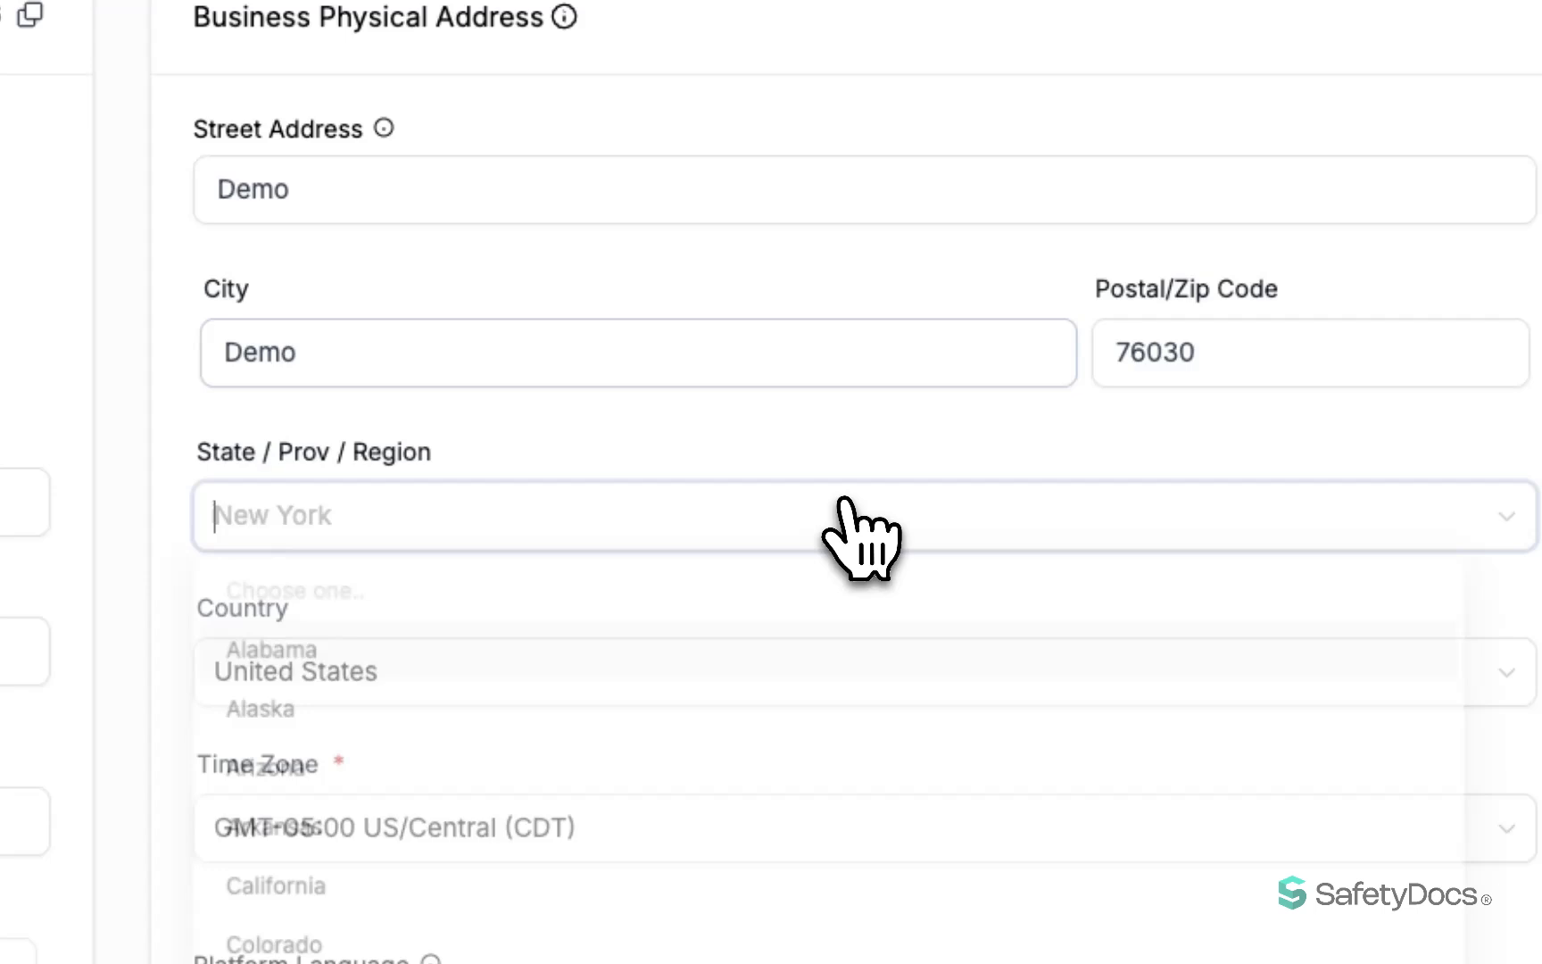
left_click(784, 446)
scroll(562, 582, "down", 3)
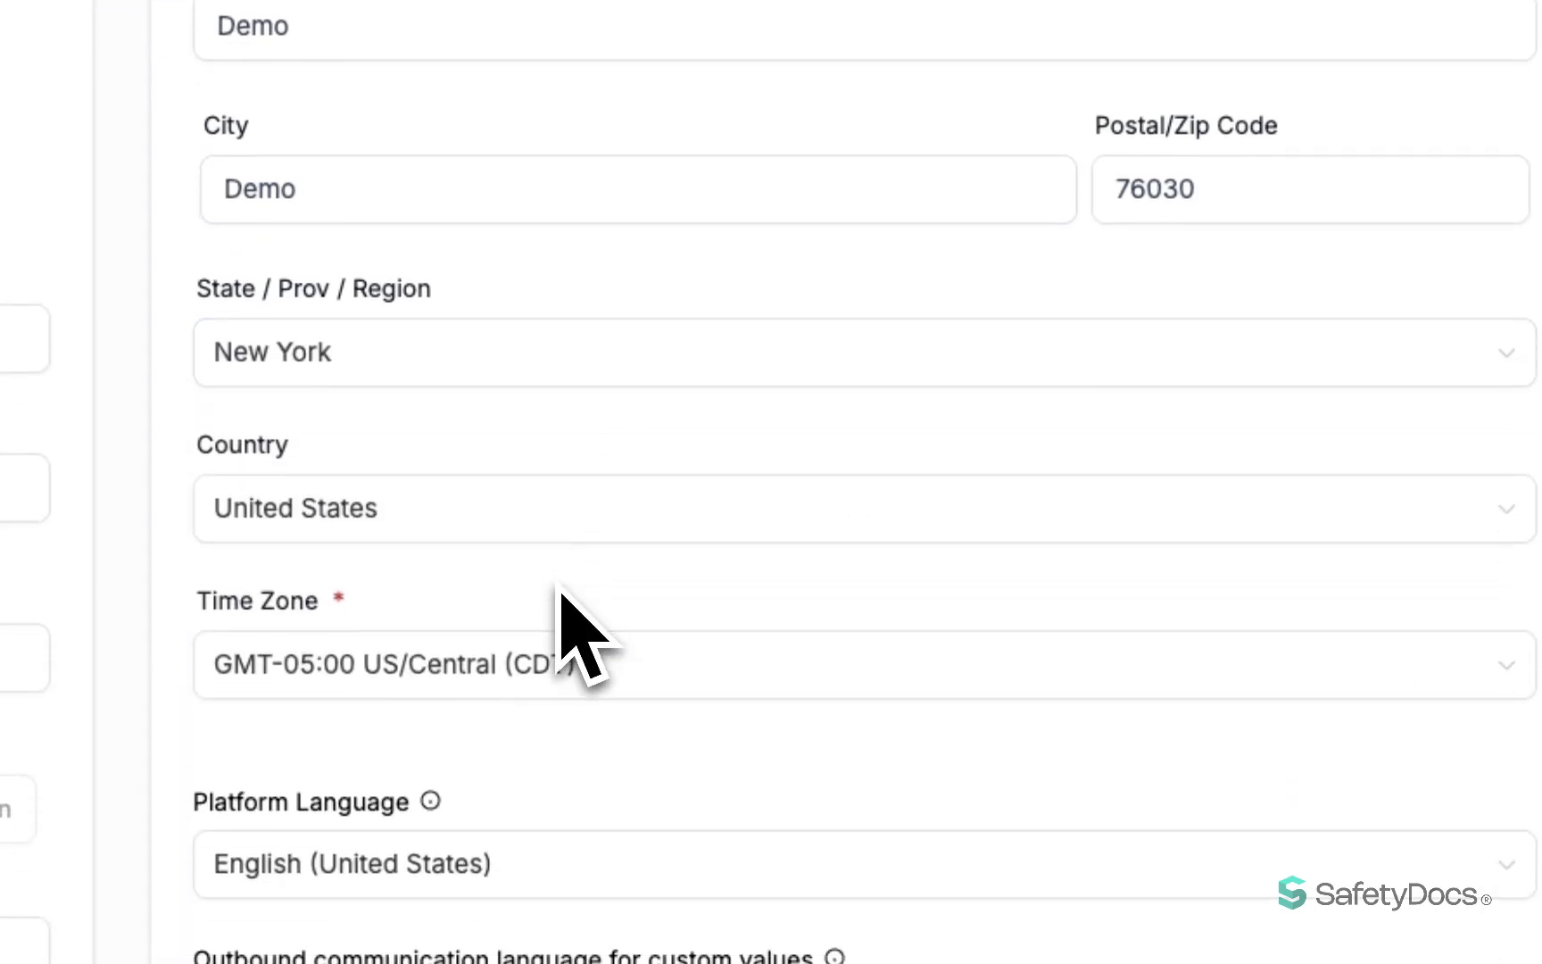
Look over the country and time zone choices in the business physical address, keeping the current selections
left_click(417, 441)
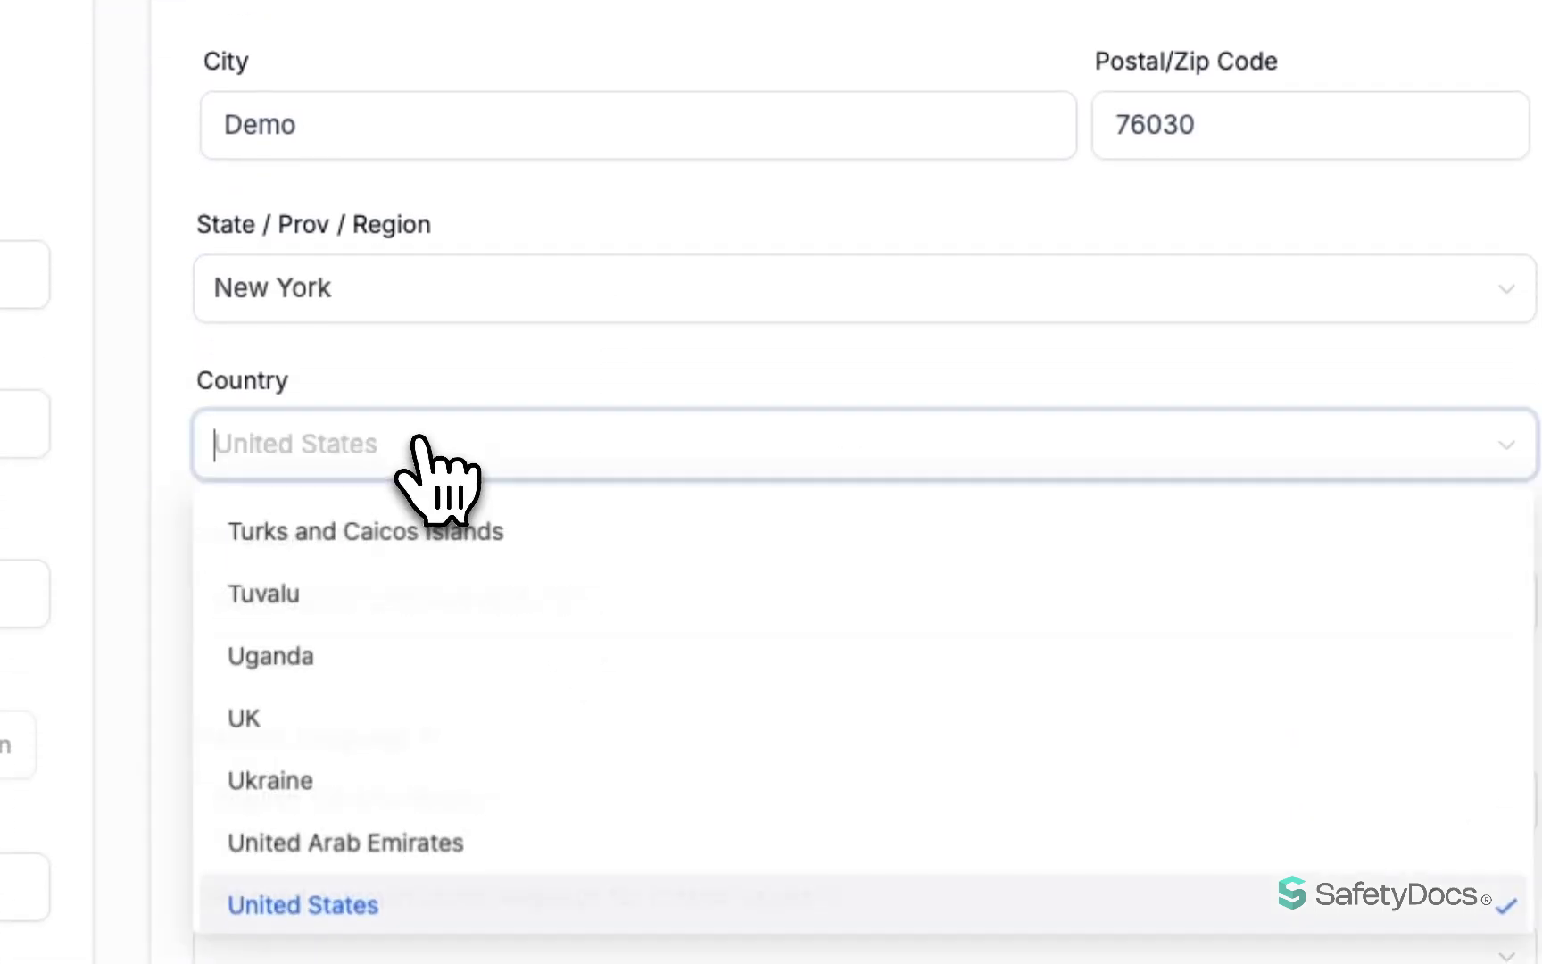
left_click(444, 384)
left_click(567, 614)
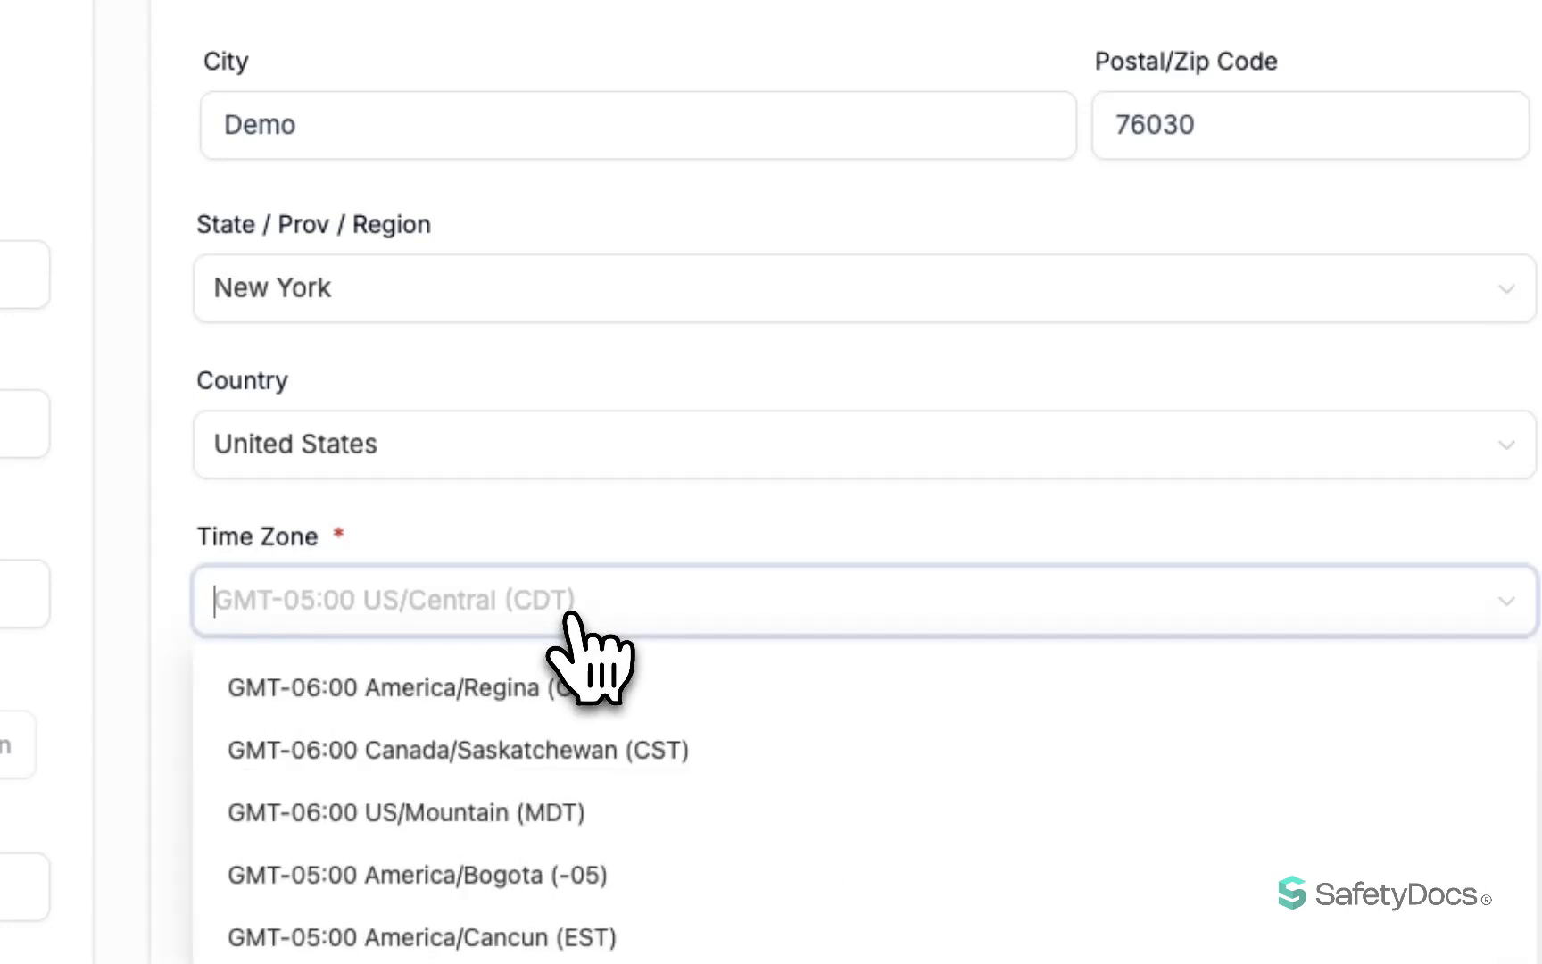
left_click(575, 538)
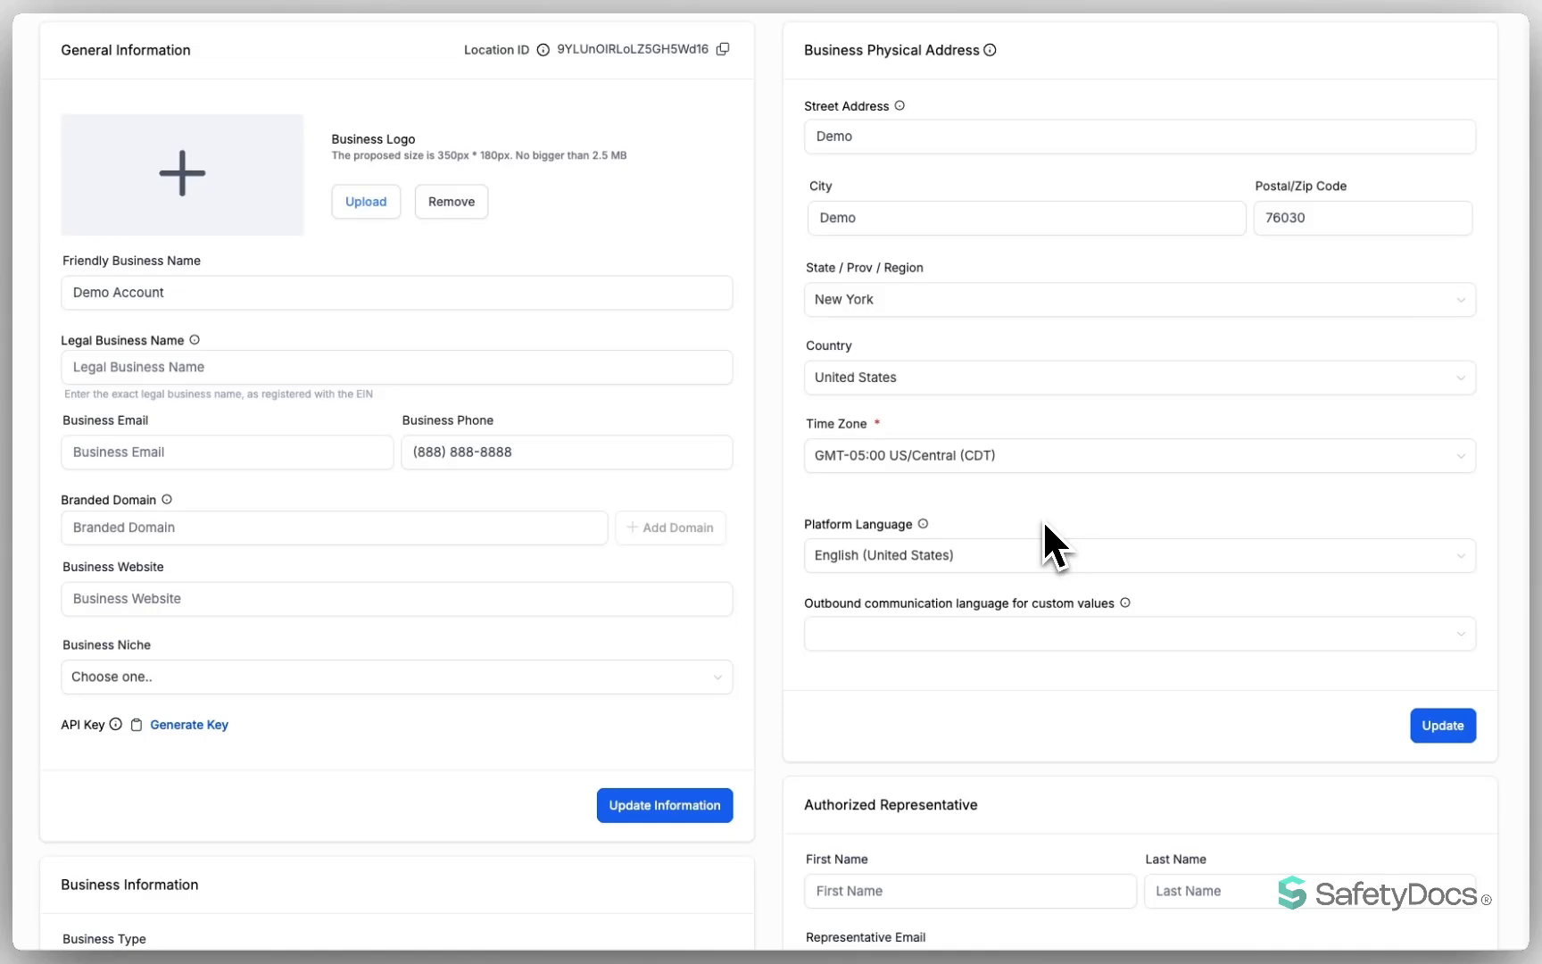
Check the platform language options, set the outbound communication language for custom values to English (United States), and update the physical address
scroll(1044, 525, "down", 3)
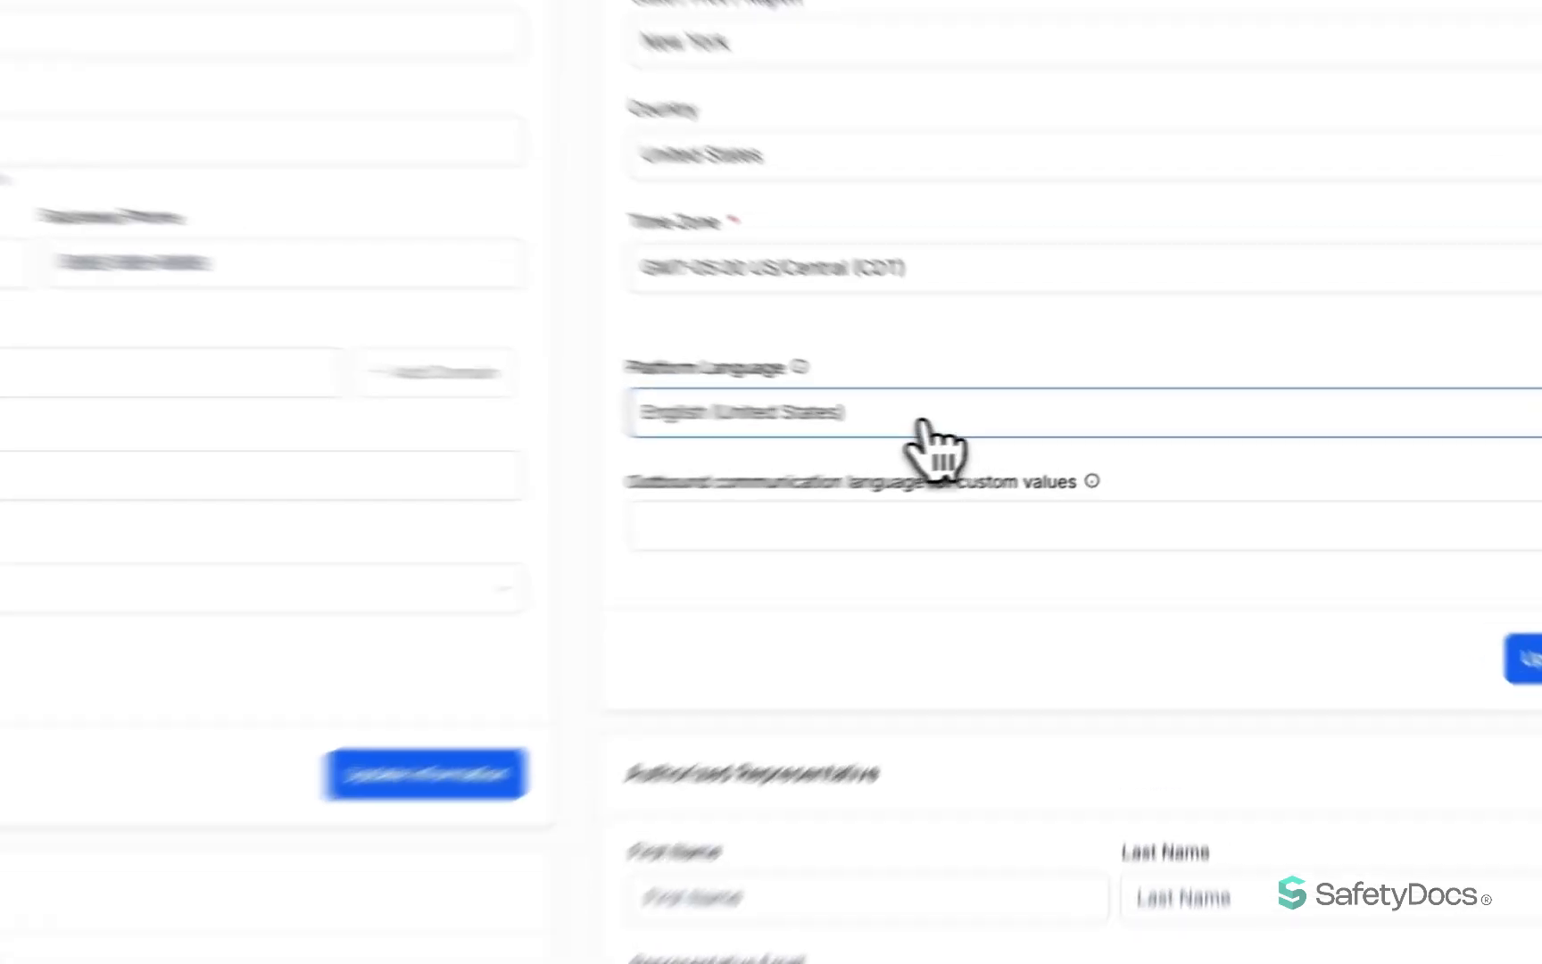
left_click(924, 419)
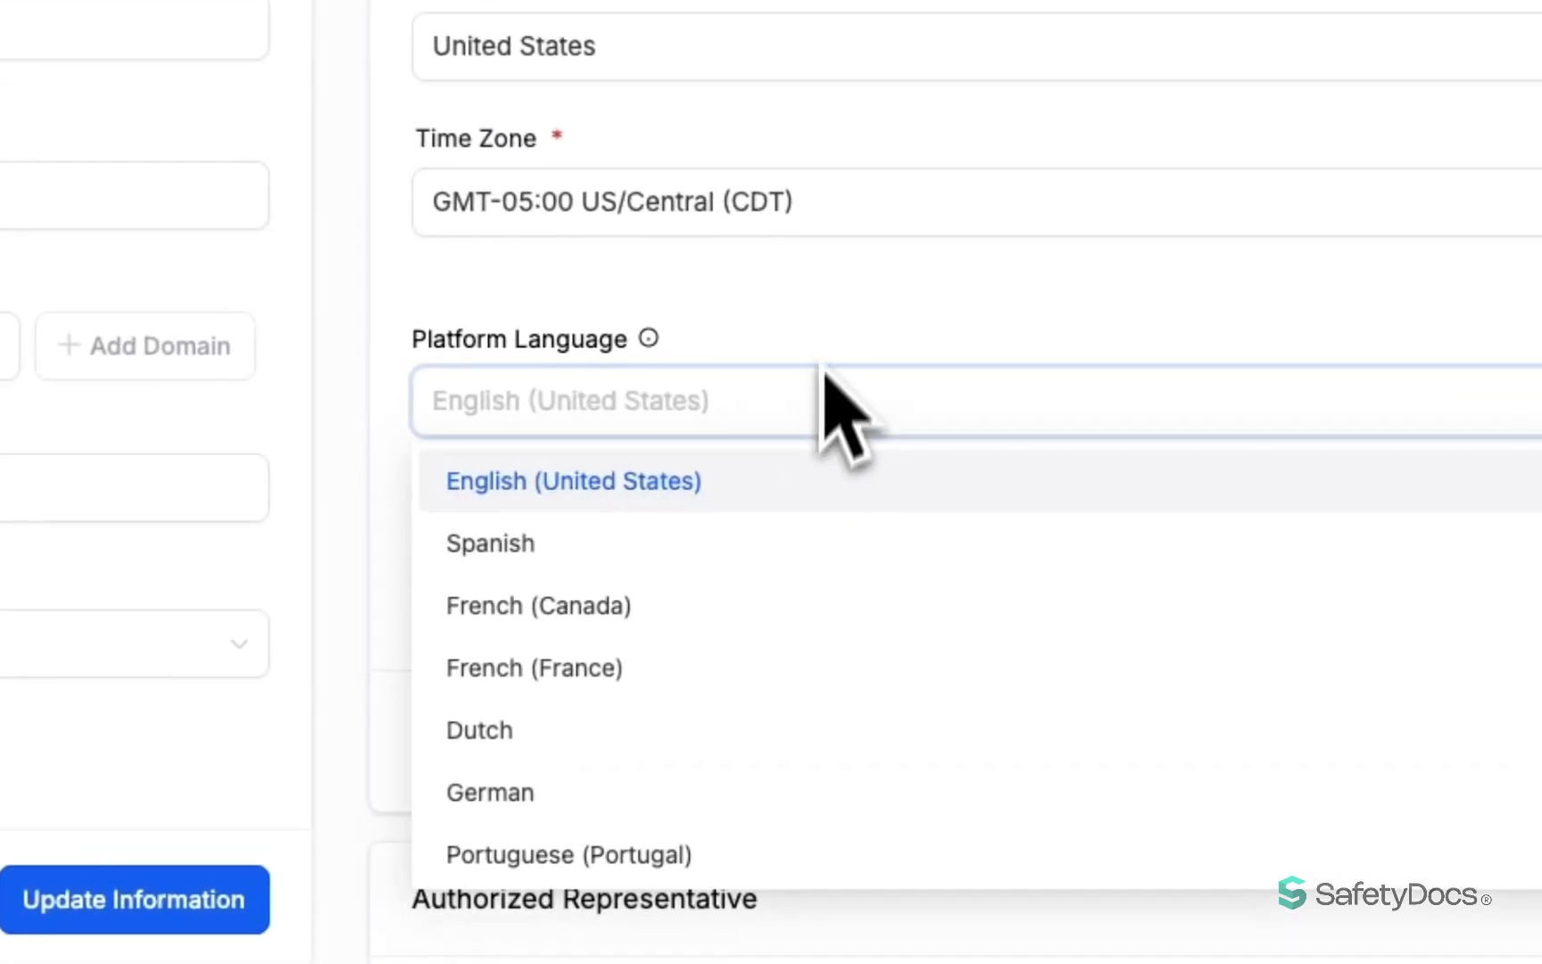
left_click(824, 329)
left_click(922, 558)
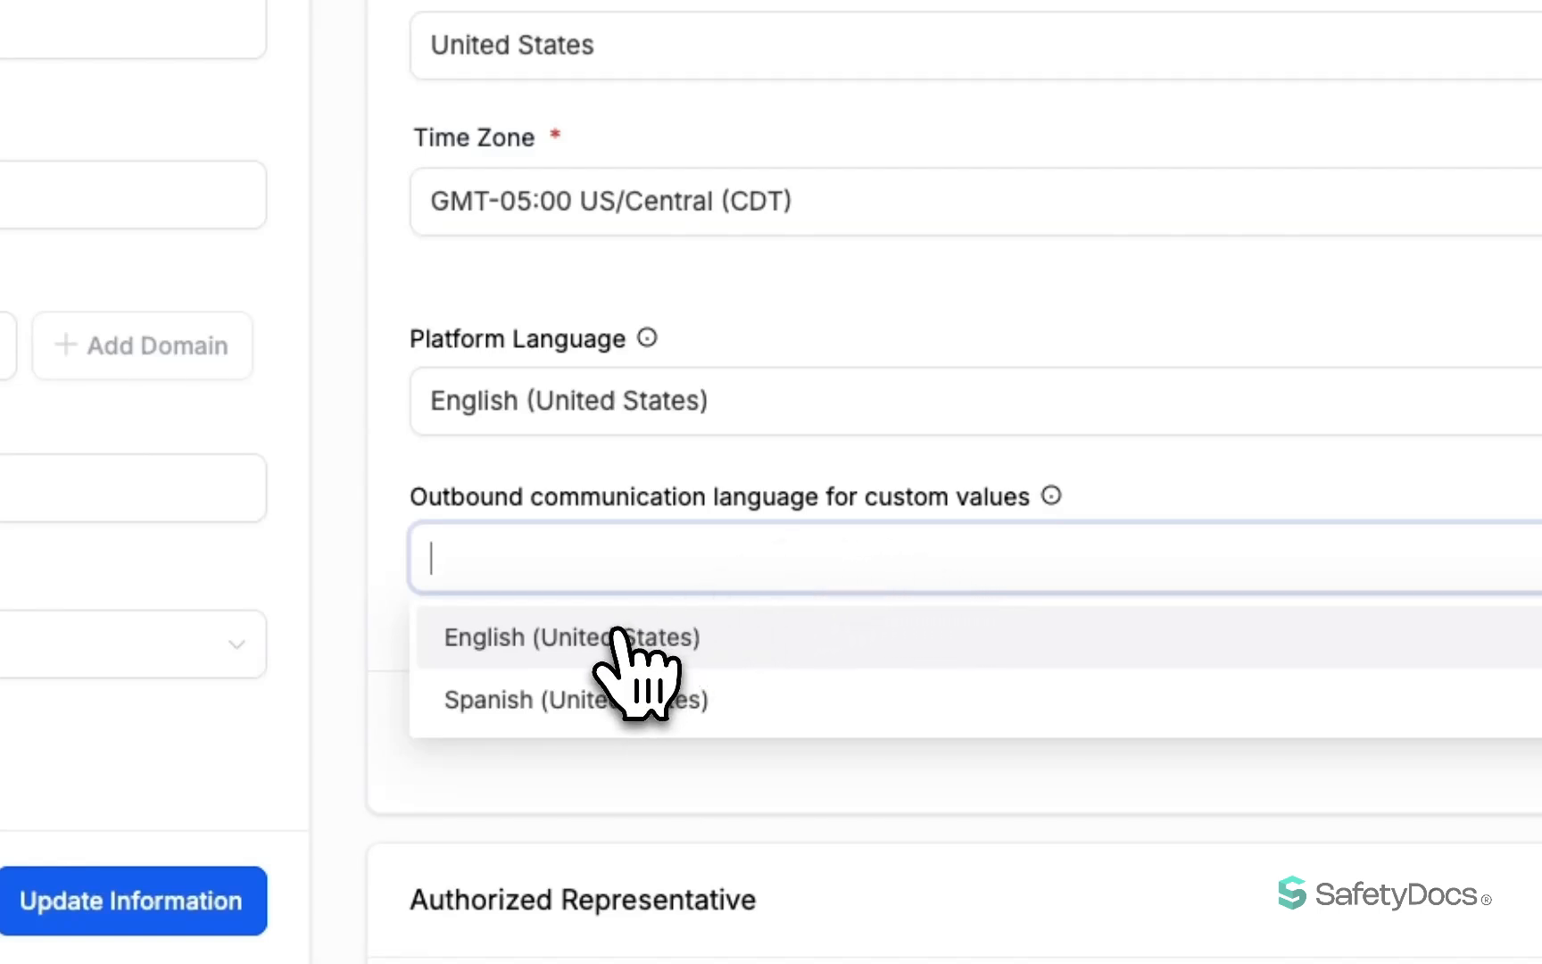
left_click(626, 661)
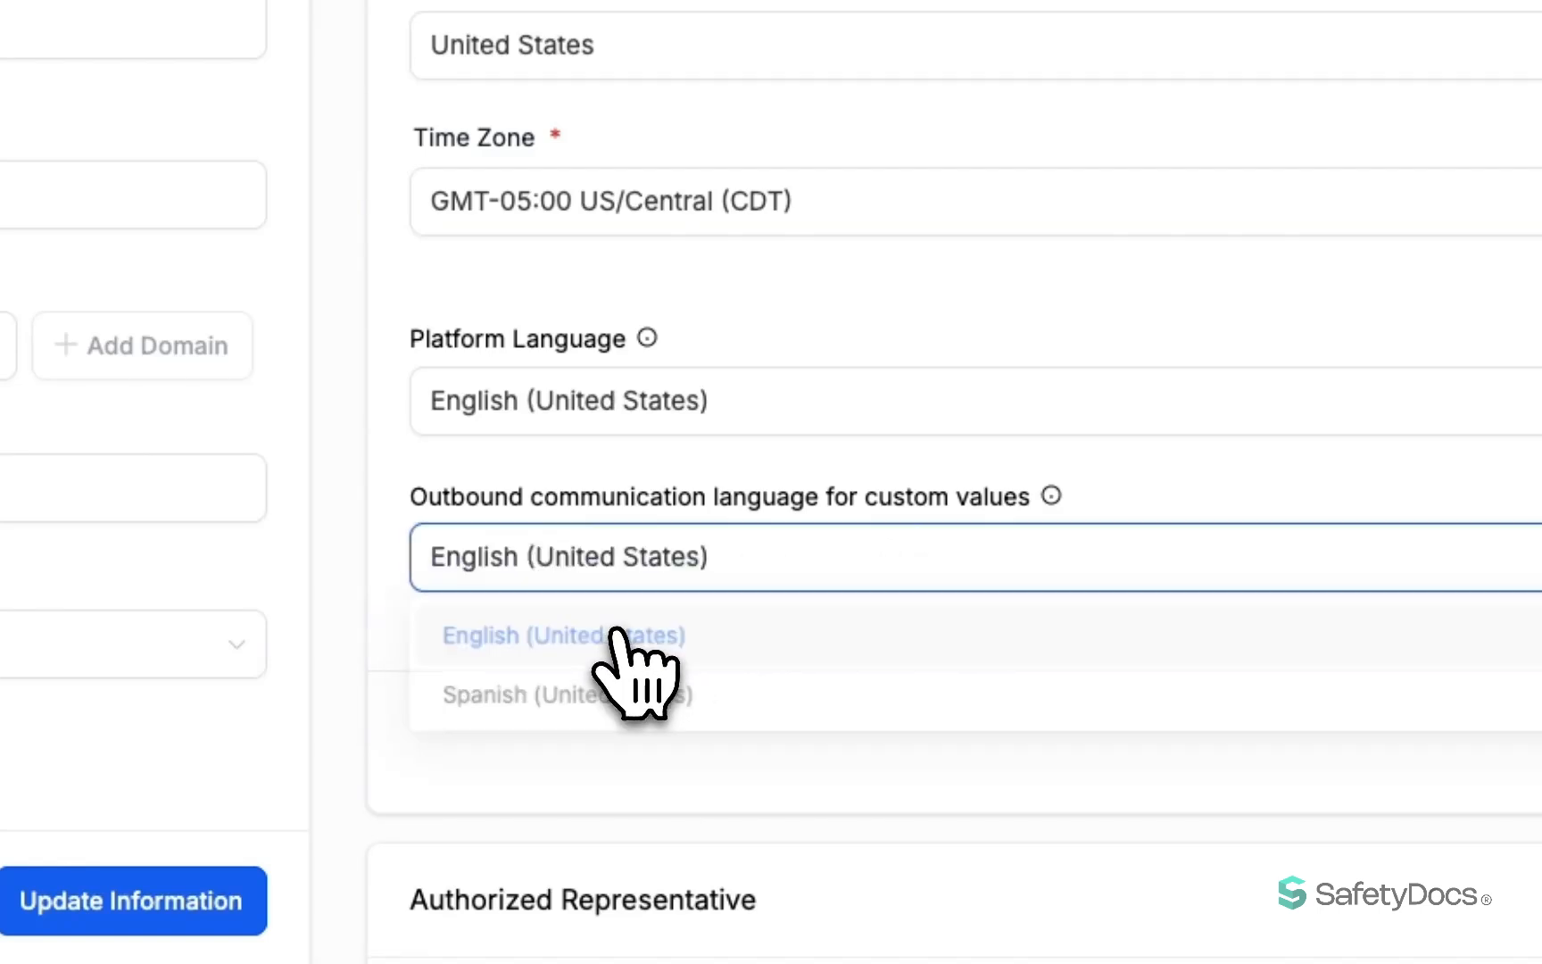
left_click(1539, 589)
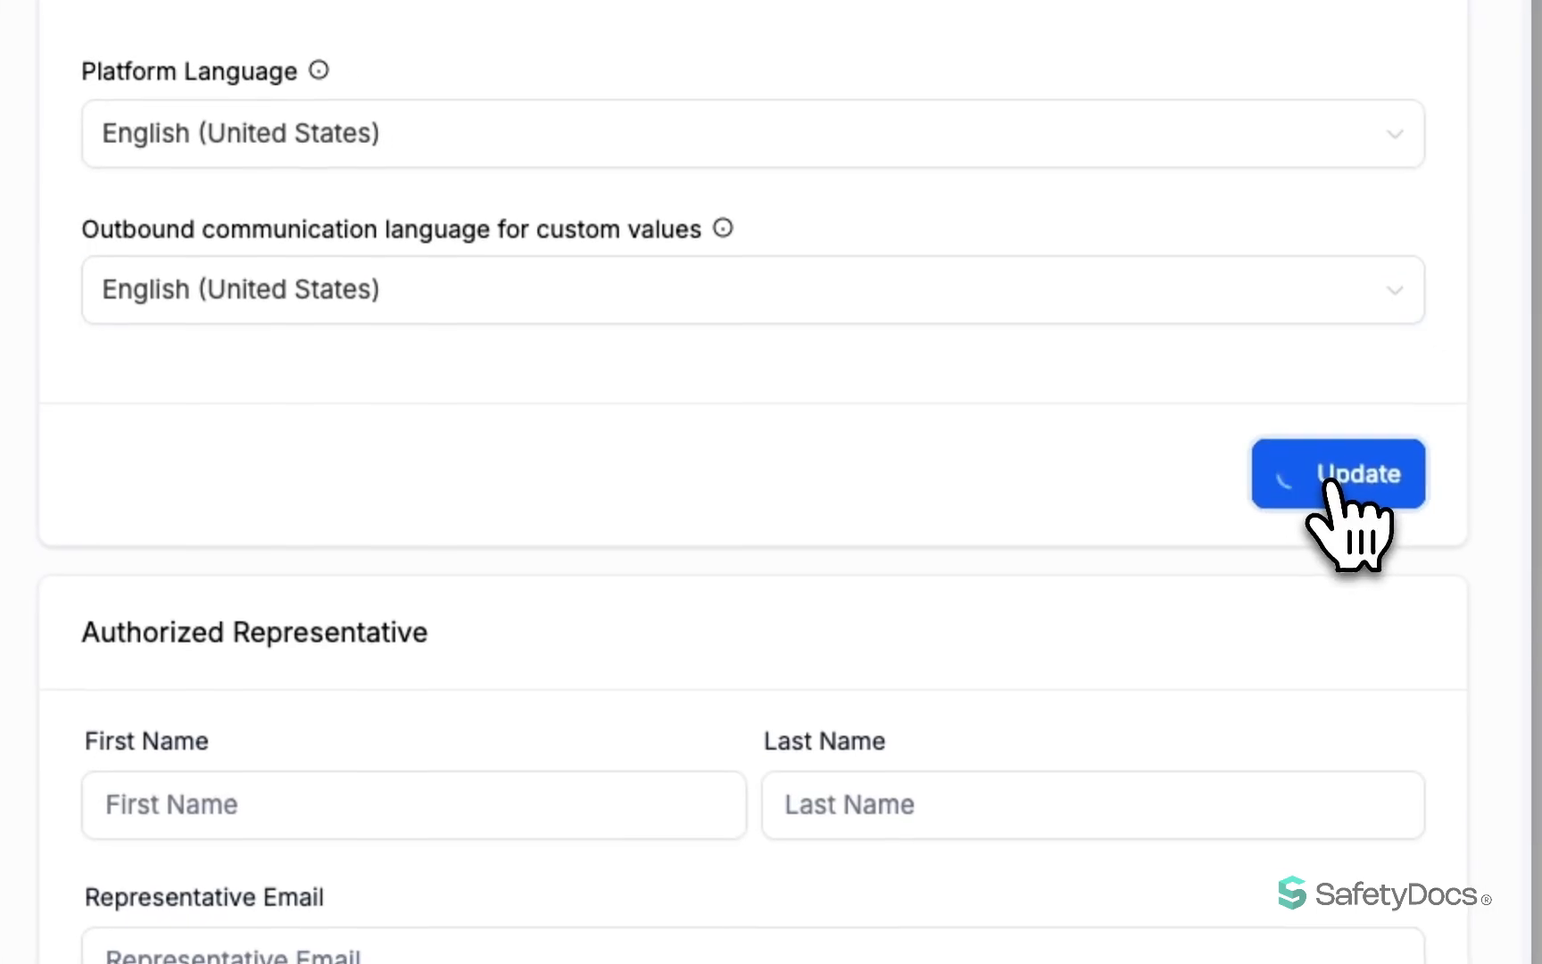
Review the first name, last name and representative email fields of the authorized representative
scroll(1201, 631, "down", 3)
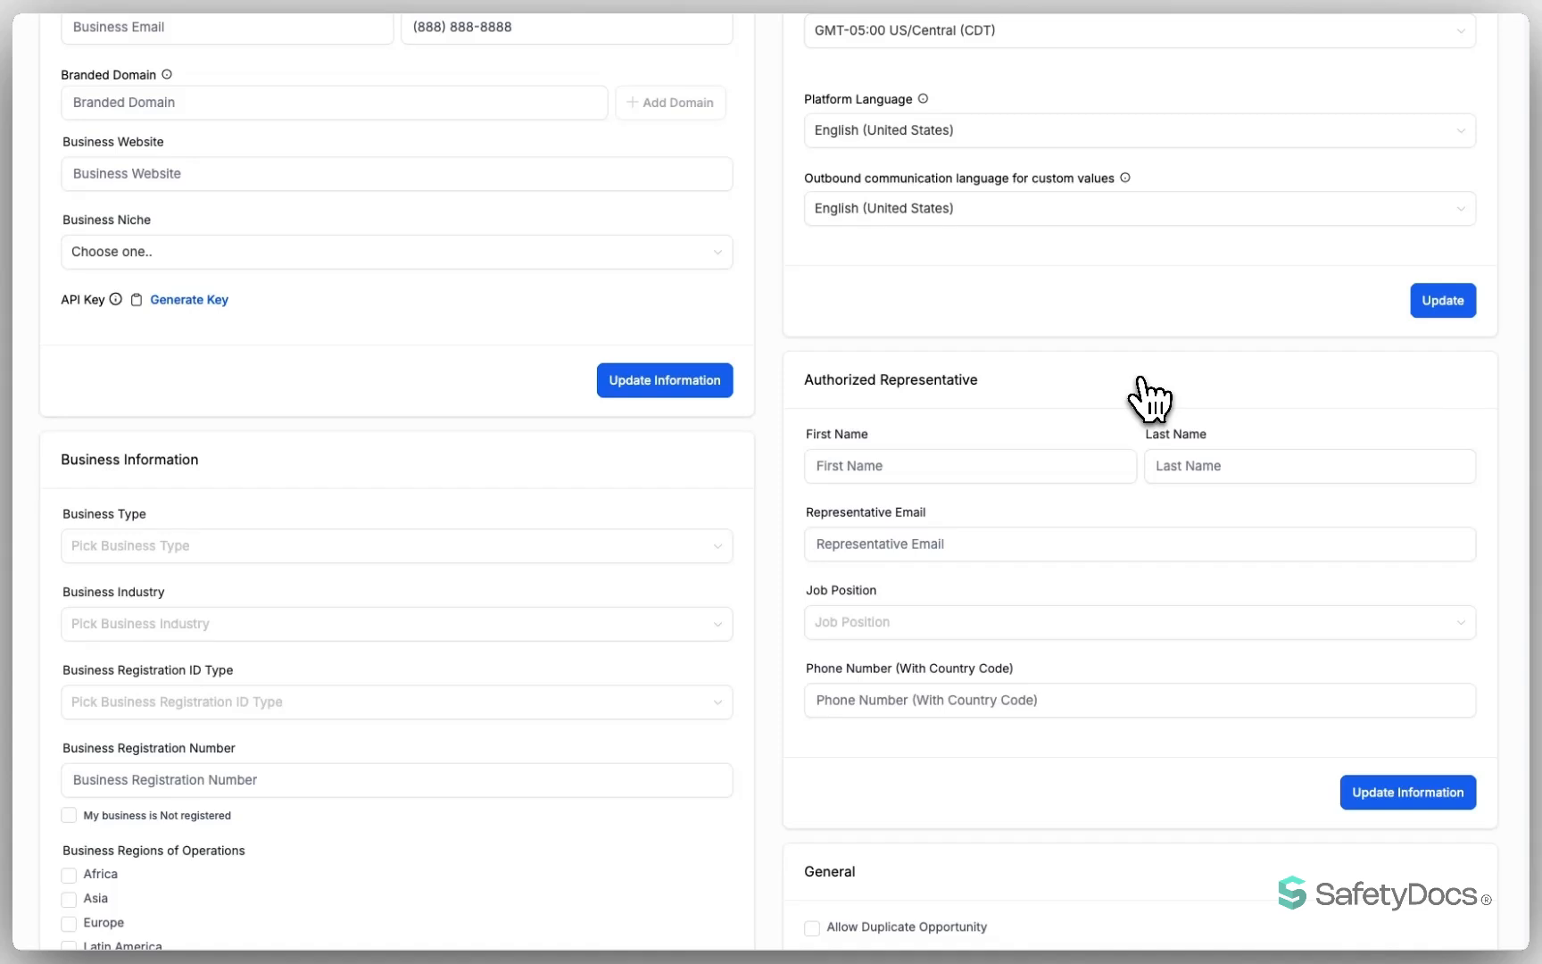
scroll(1150, 395, "down", 1)
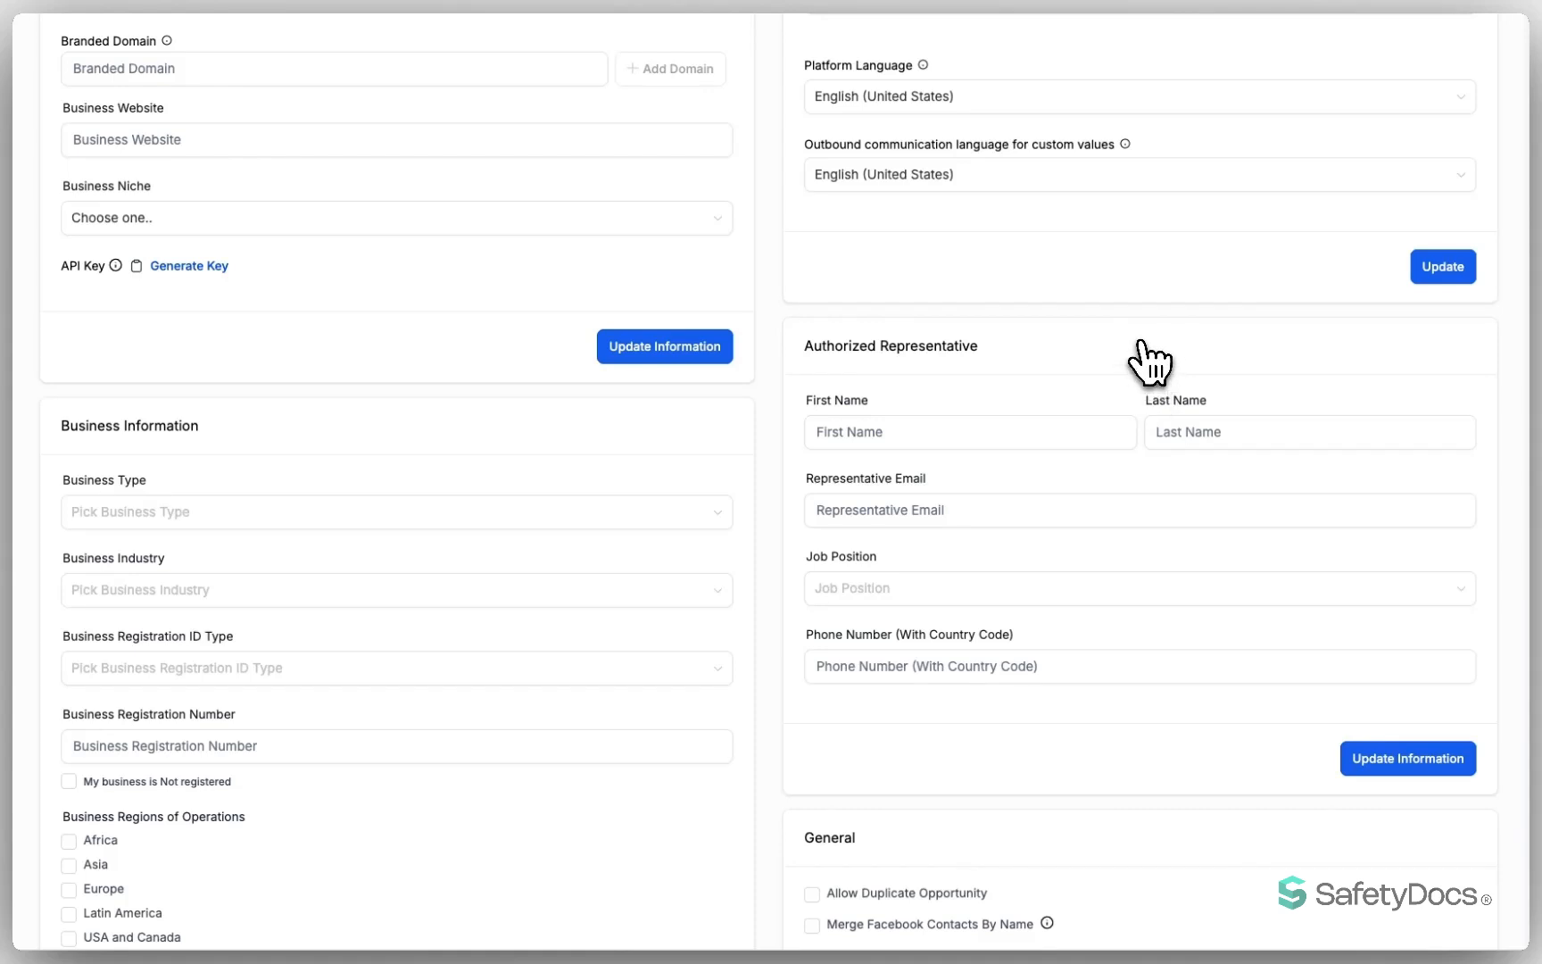
left_click(977, 435)
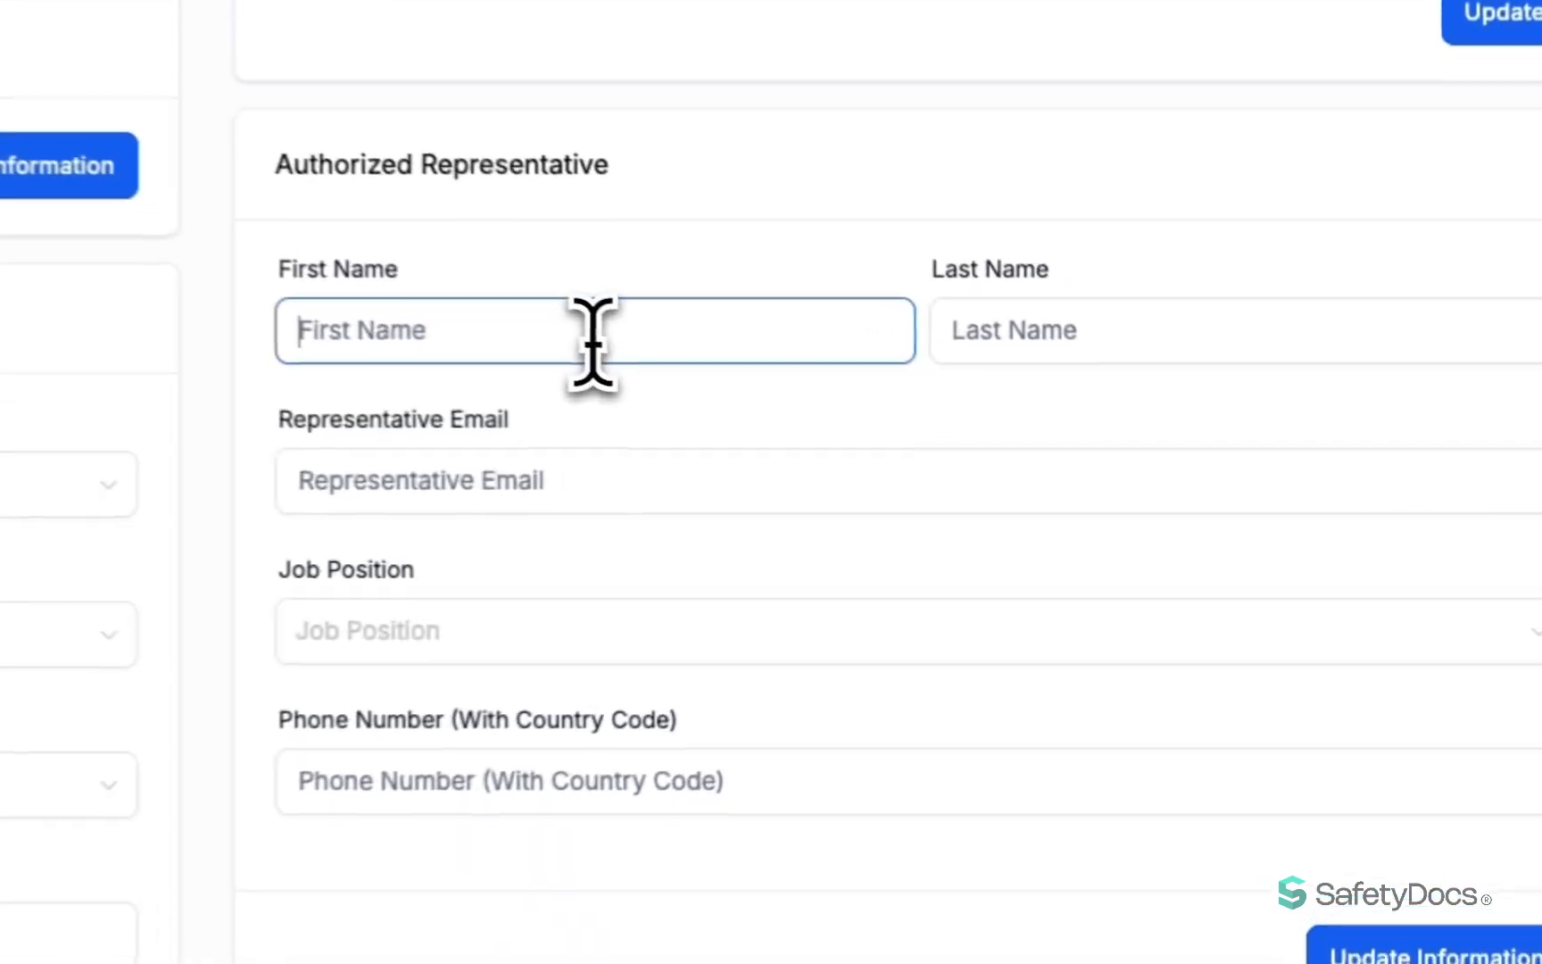
left_click(977, 344)
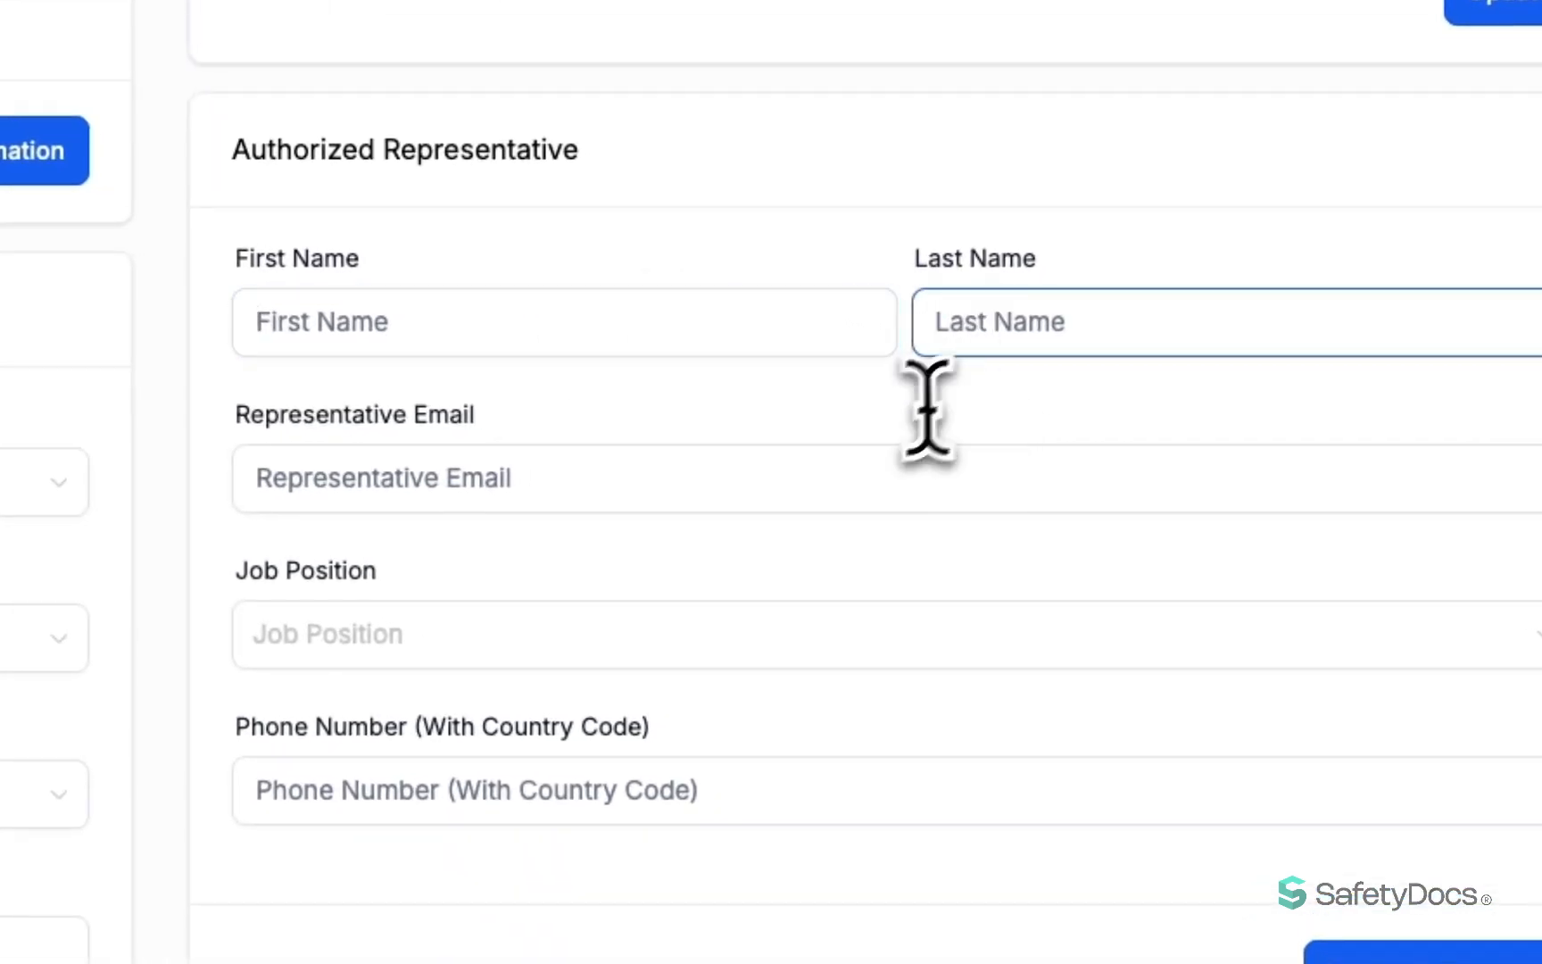
left_click(837, 479)
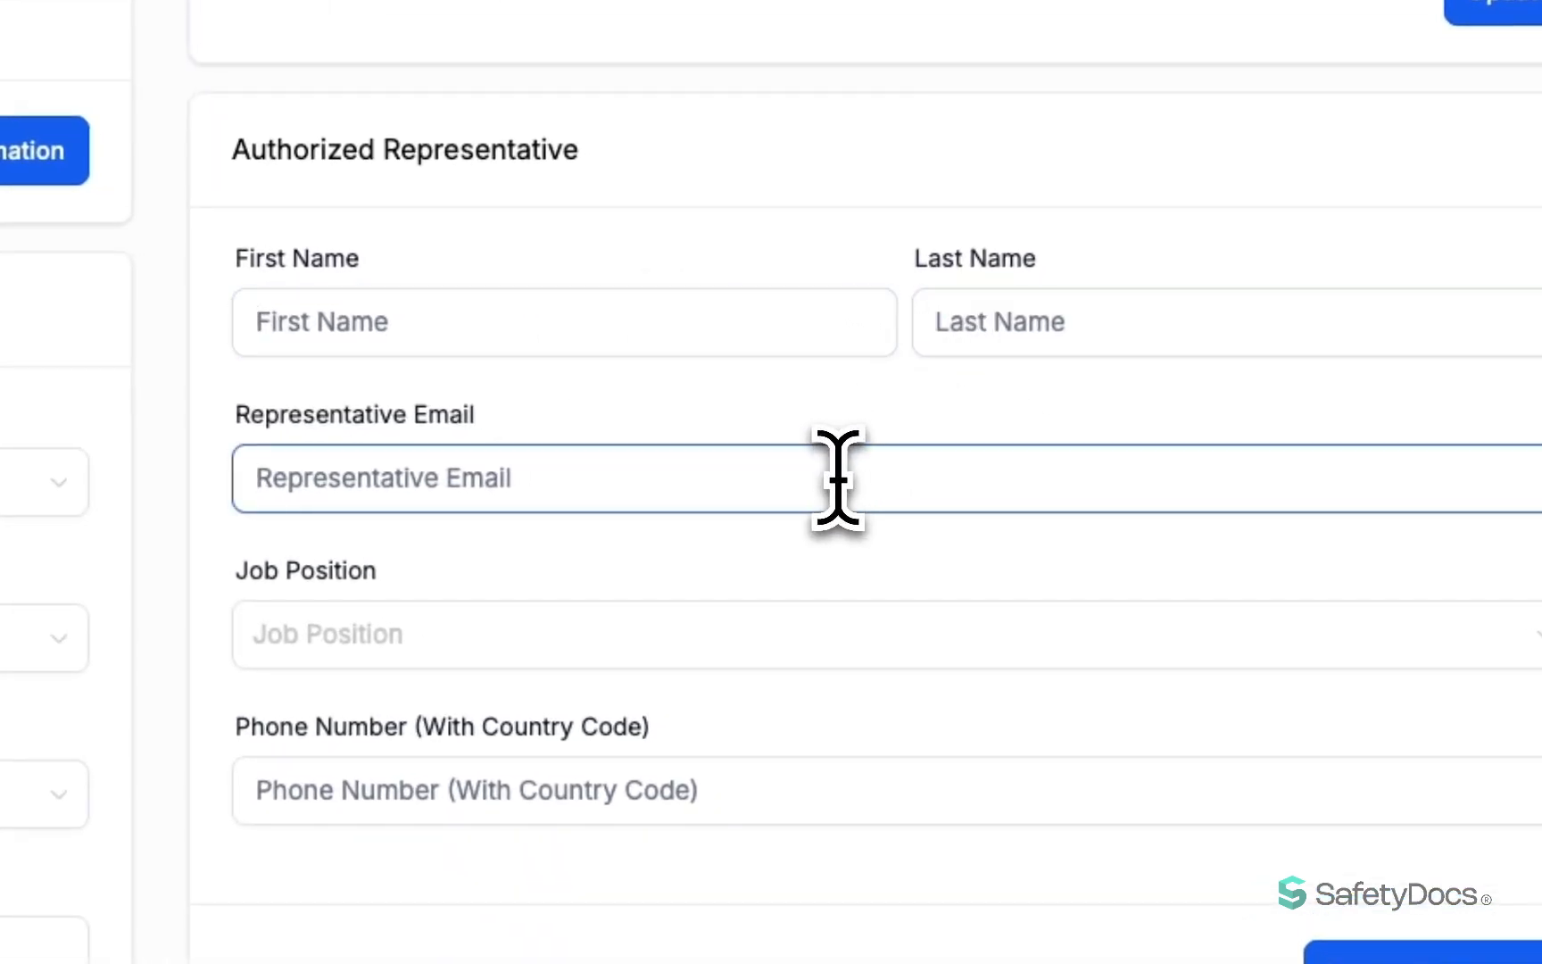
Look over the authorized representative's job position and phone number fields and save the representative information
left_click(902, 640)
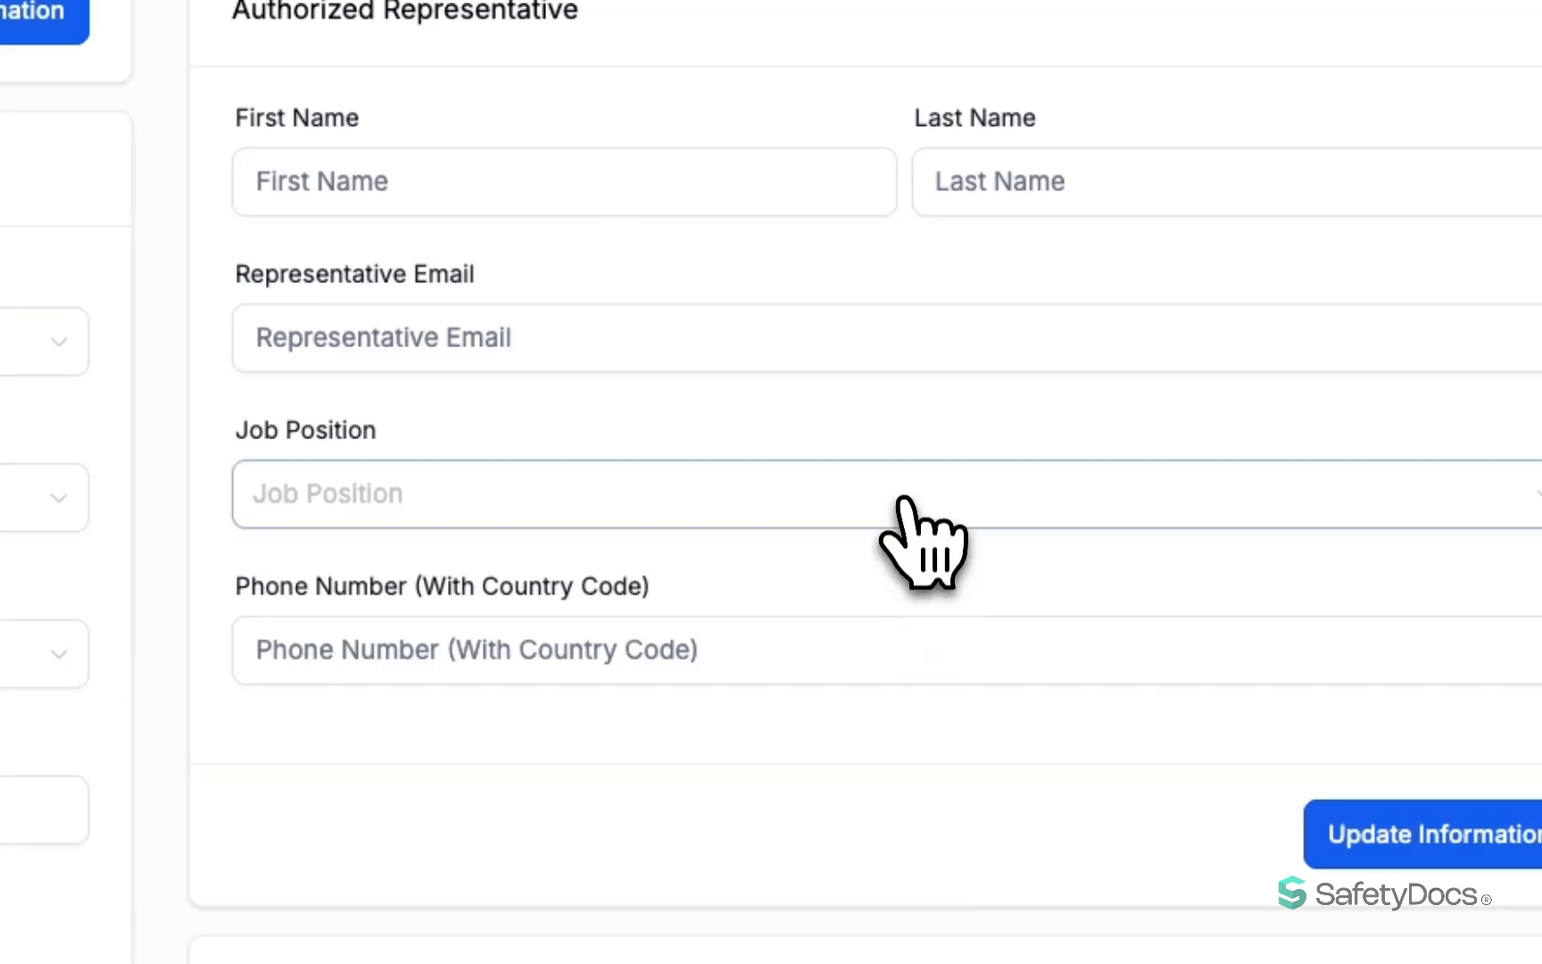
left_click(906, 504)
left_click(895, 558)
left_click(860, 647)
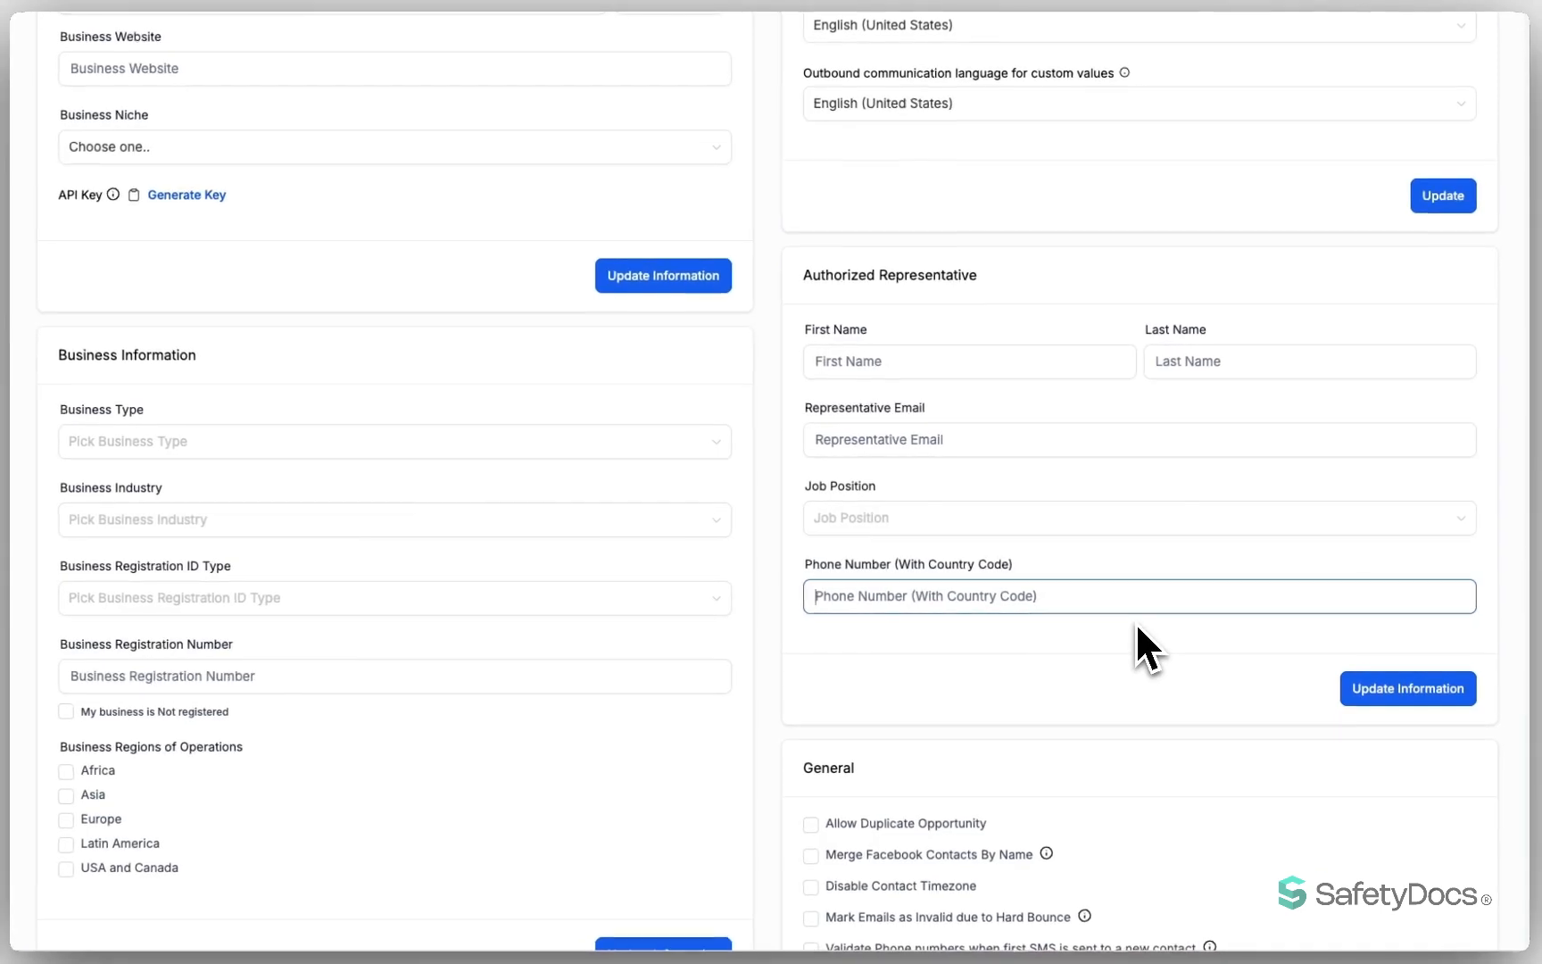
left_click(1141, 632)
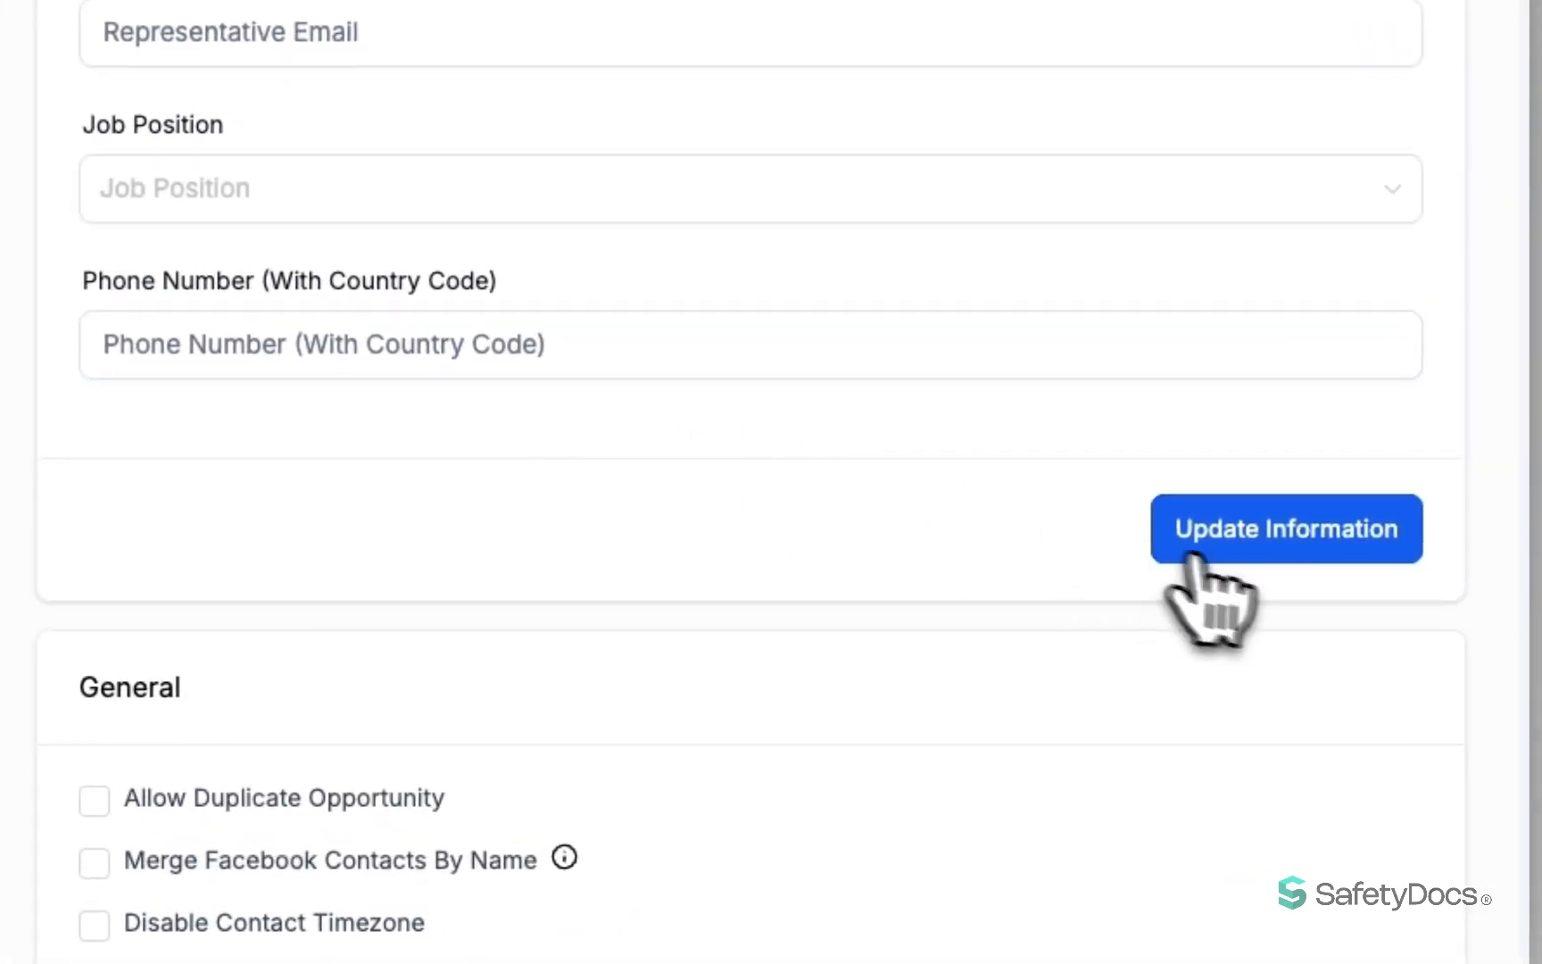
left_click(1271, 528)
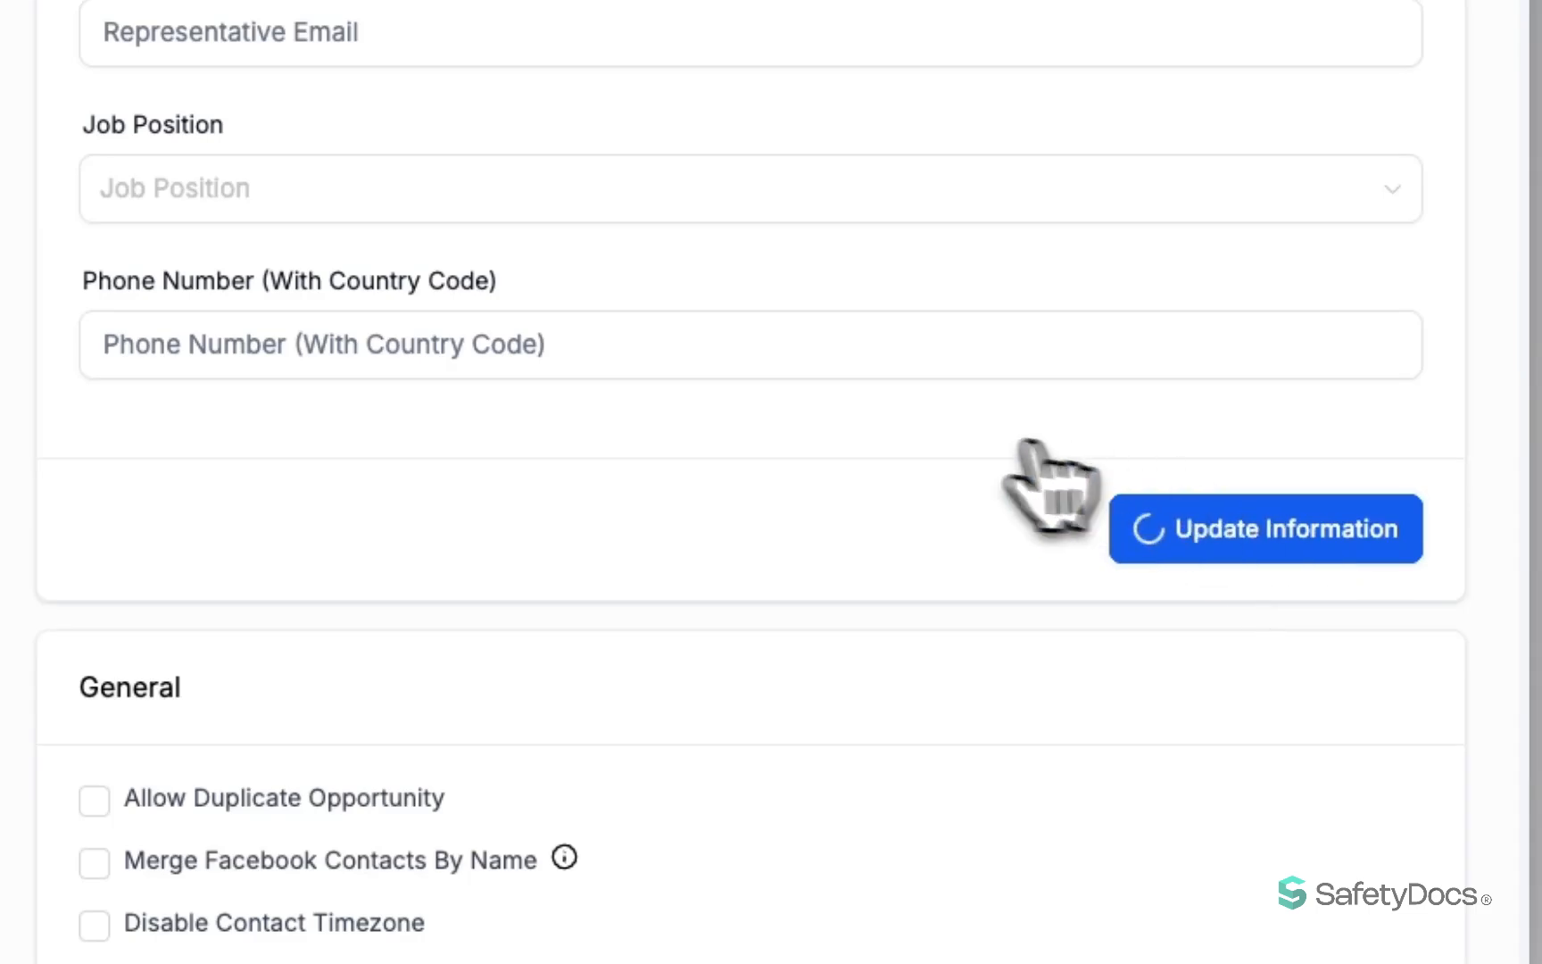
Examine the general options for duplicate opportunities, Facebook contact merging, contact timezone, email and phone validation, and SMS and email compliance
scroll(858, 466, "down", 2)
scroll(1178, 660, "down", 2)
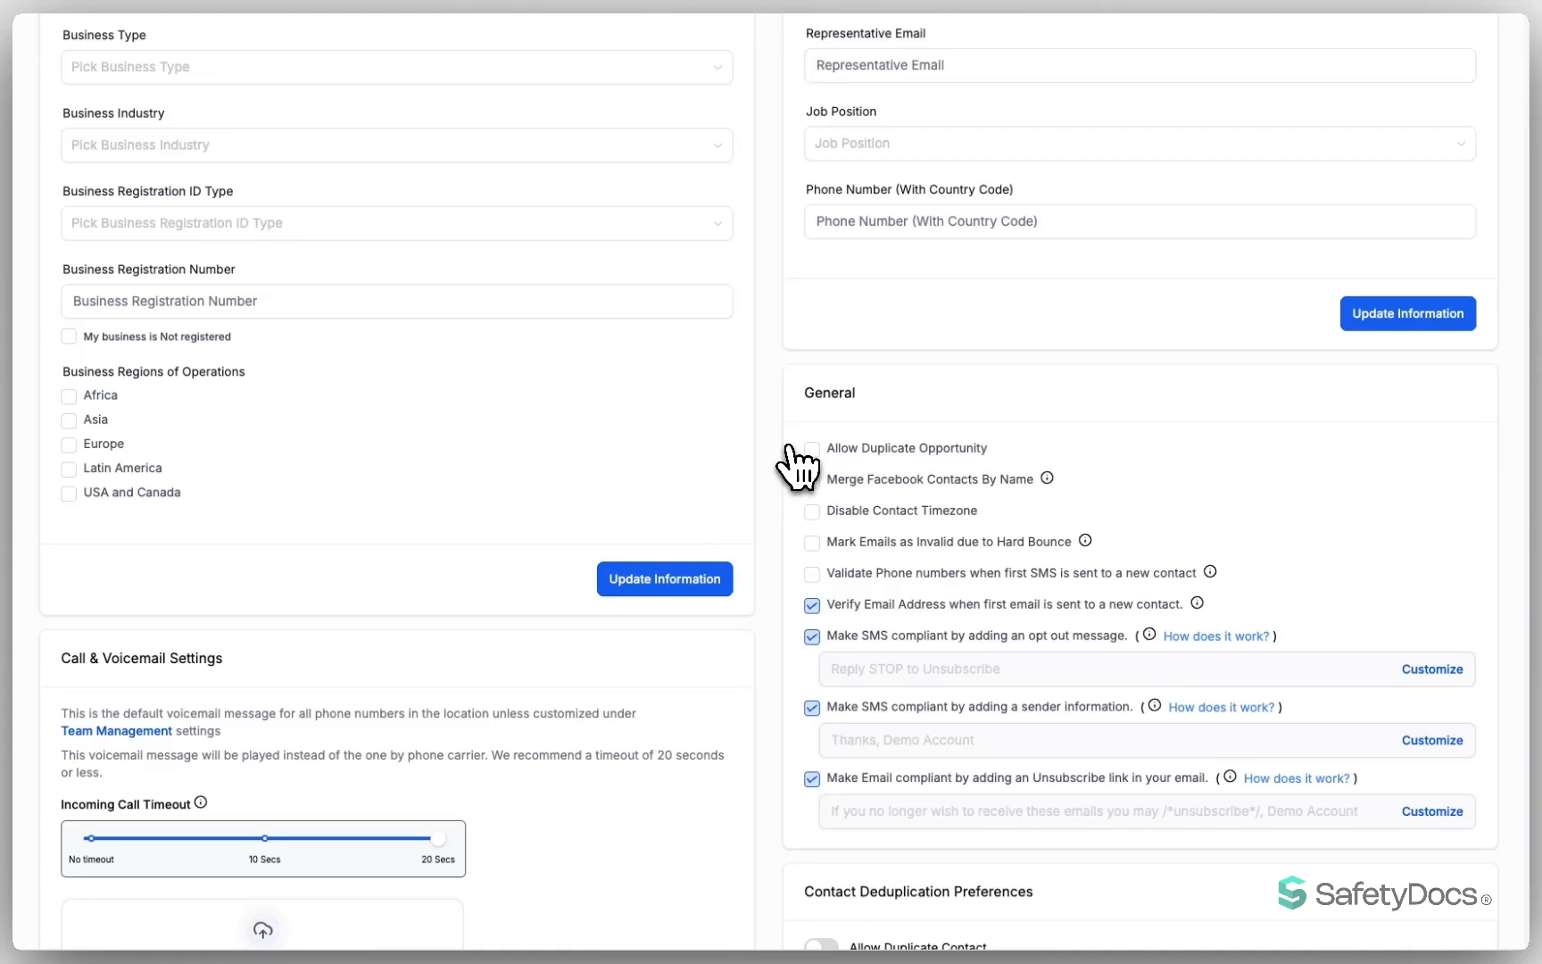
scroll(790, 460, "down", 1)
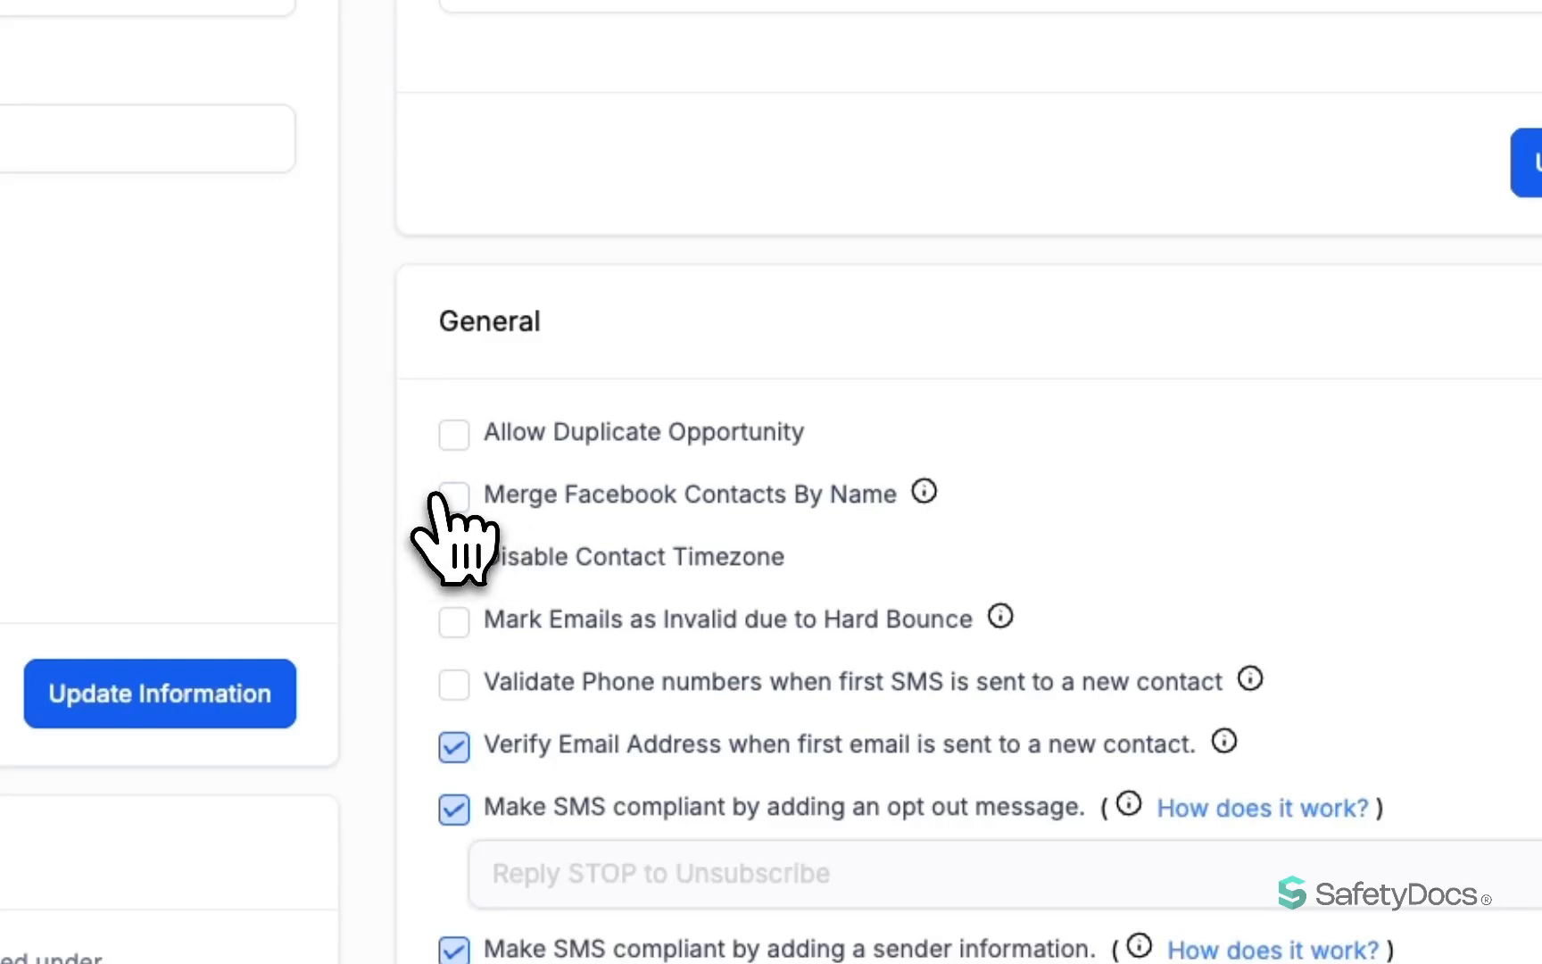
scroll(418, 499, "down", 2)
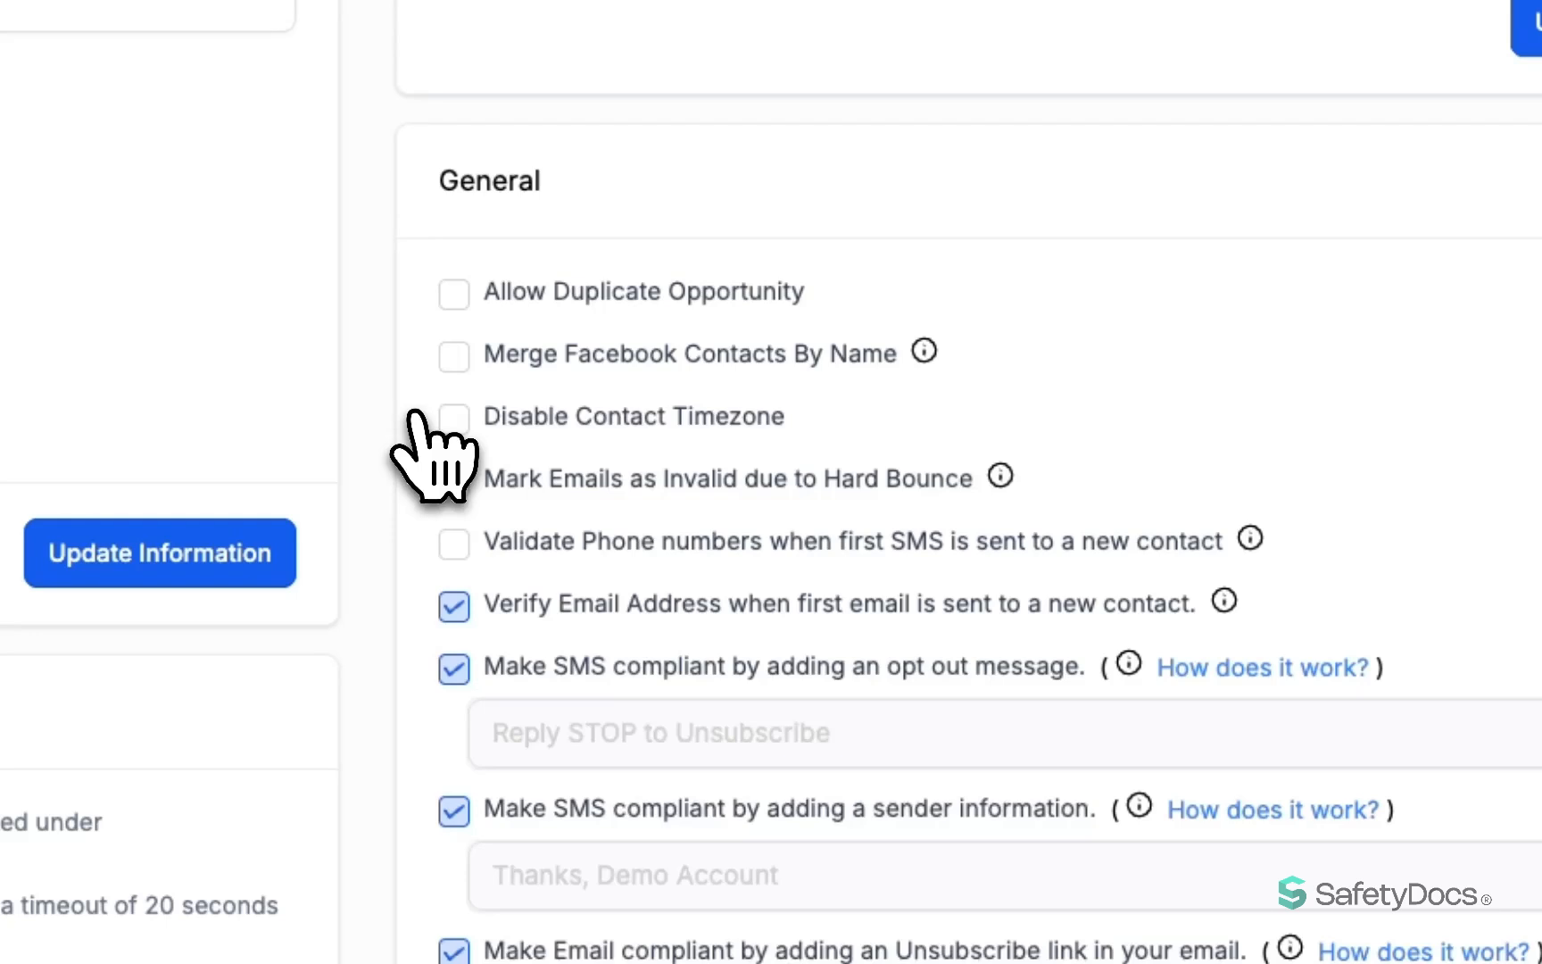
scroll(420, 455, "down", 1)
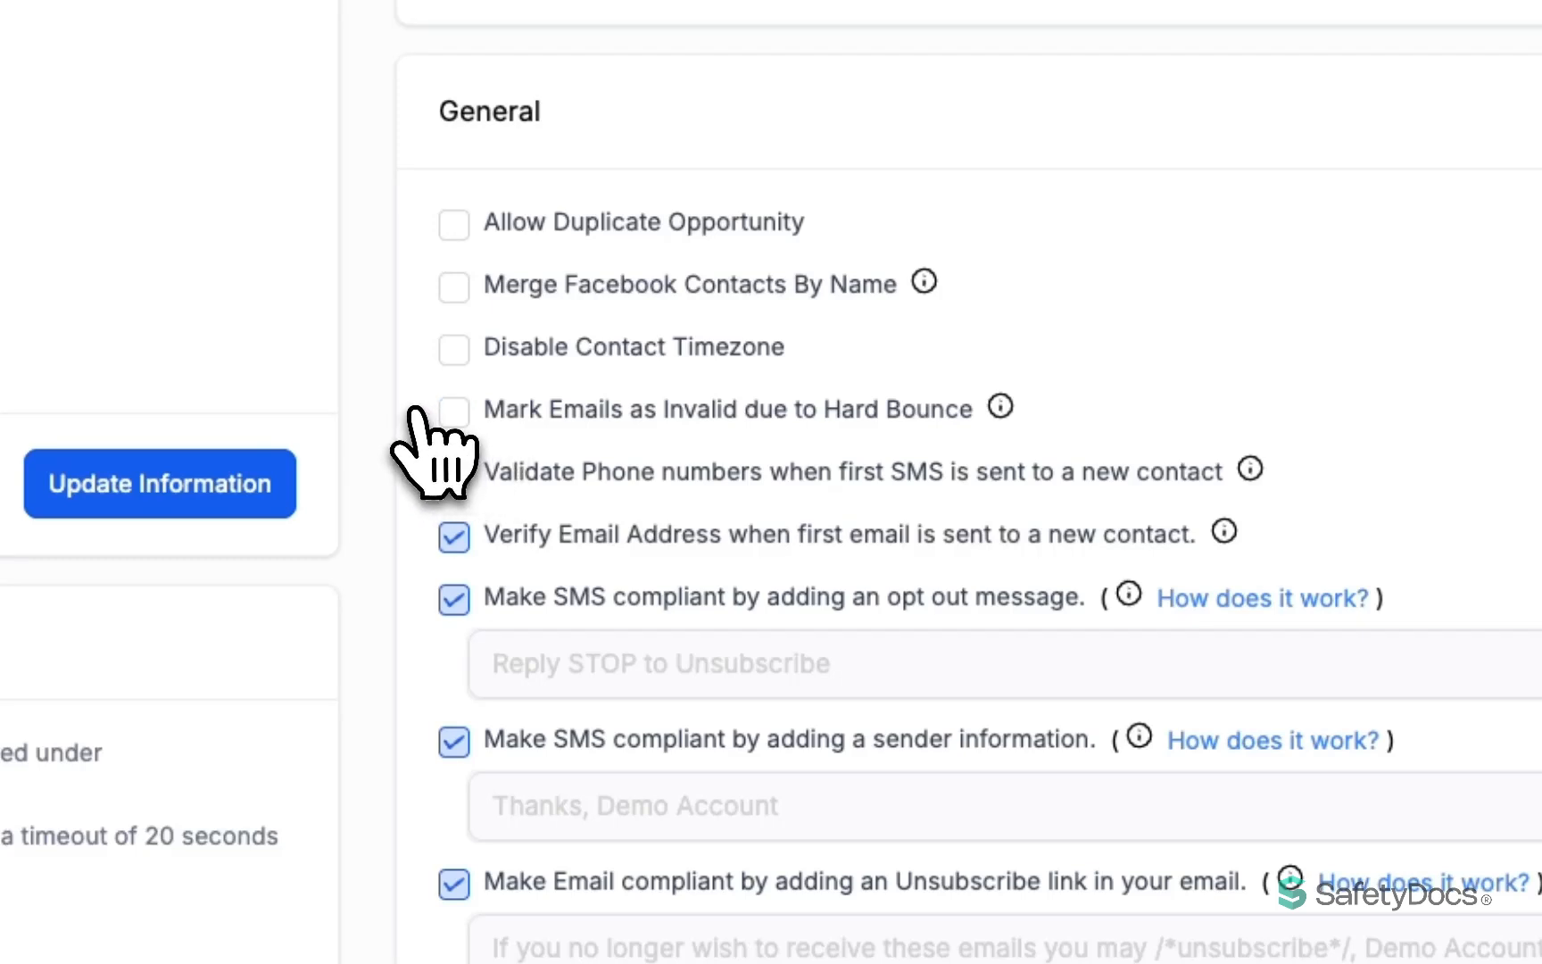
scroll(413, 413, "down", 2)
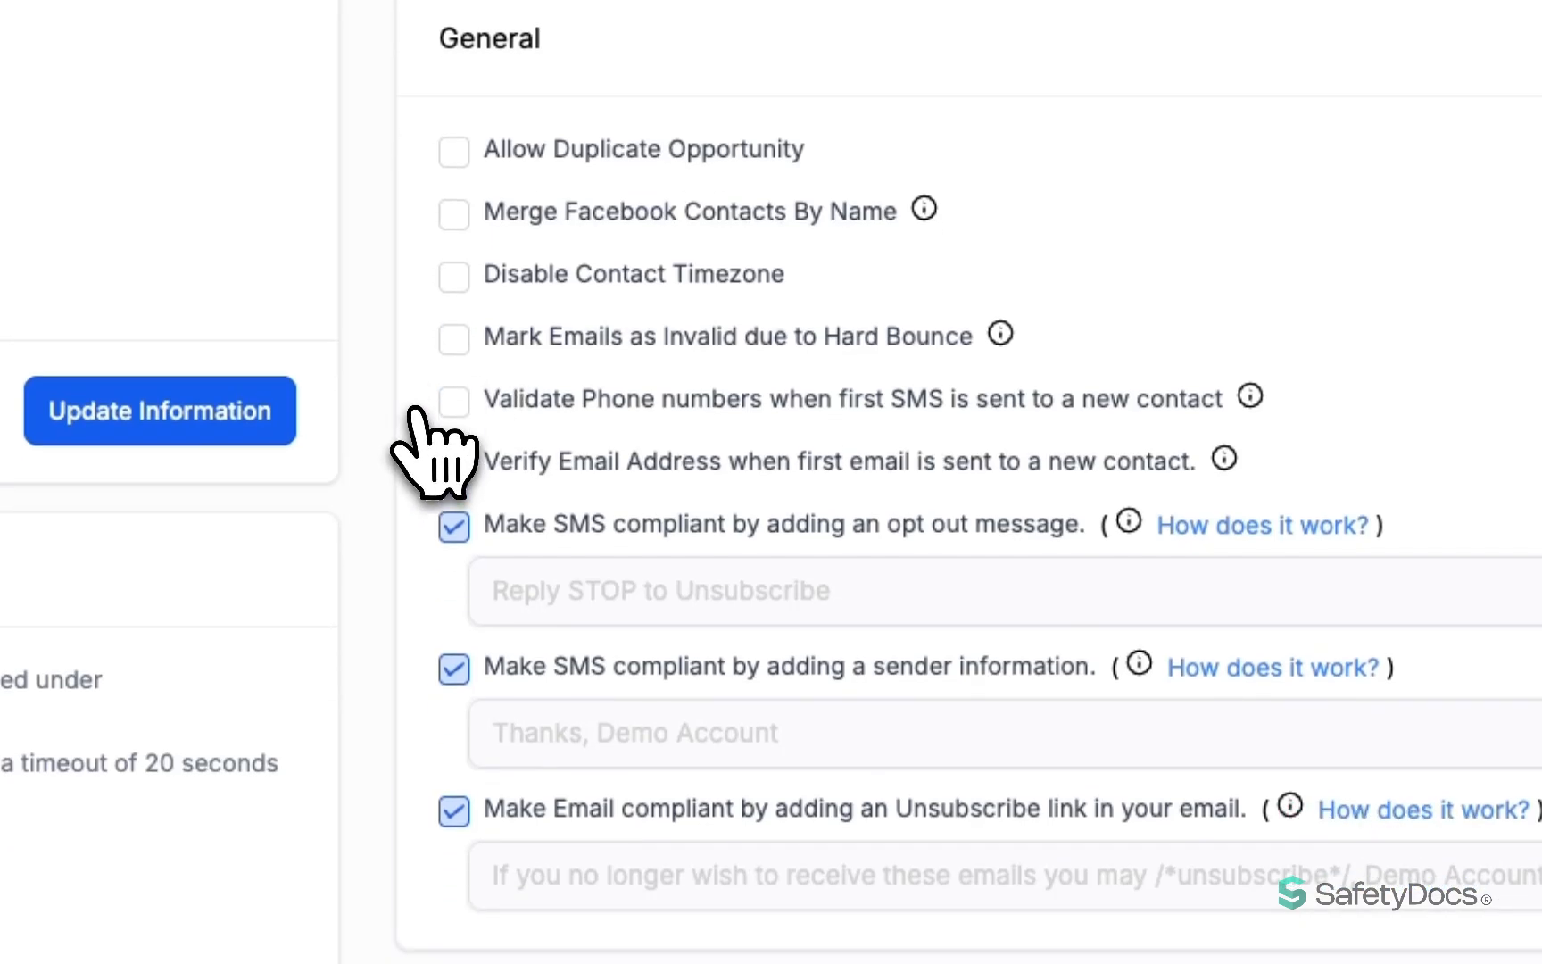
left_click(454, 464)
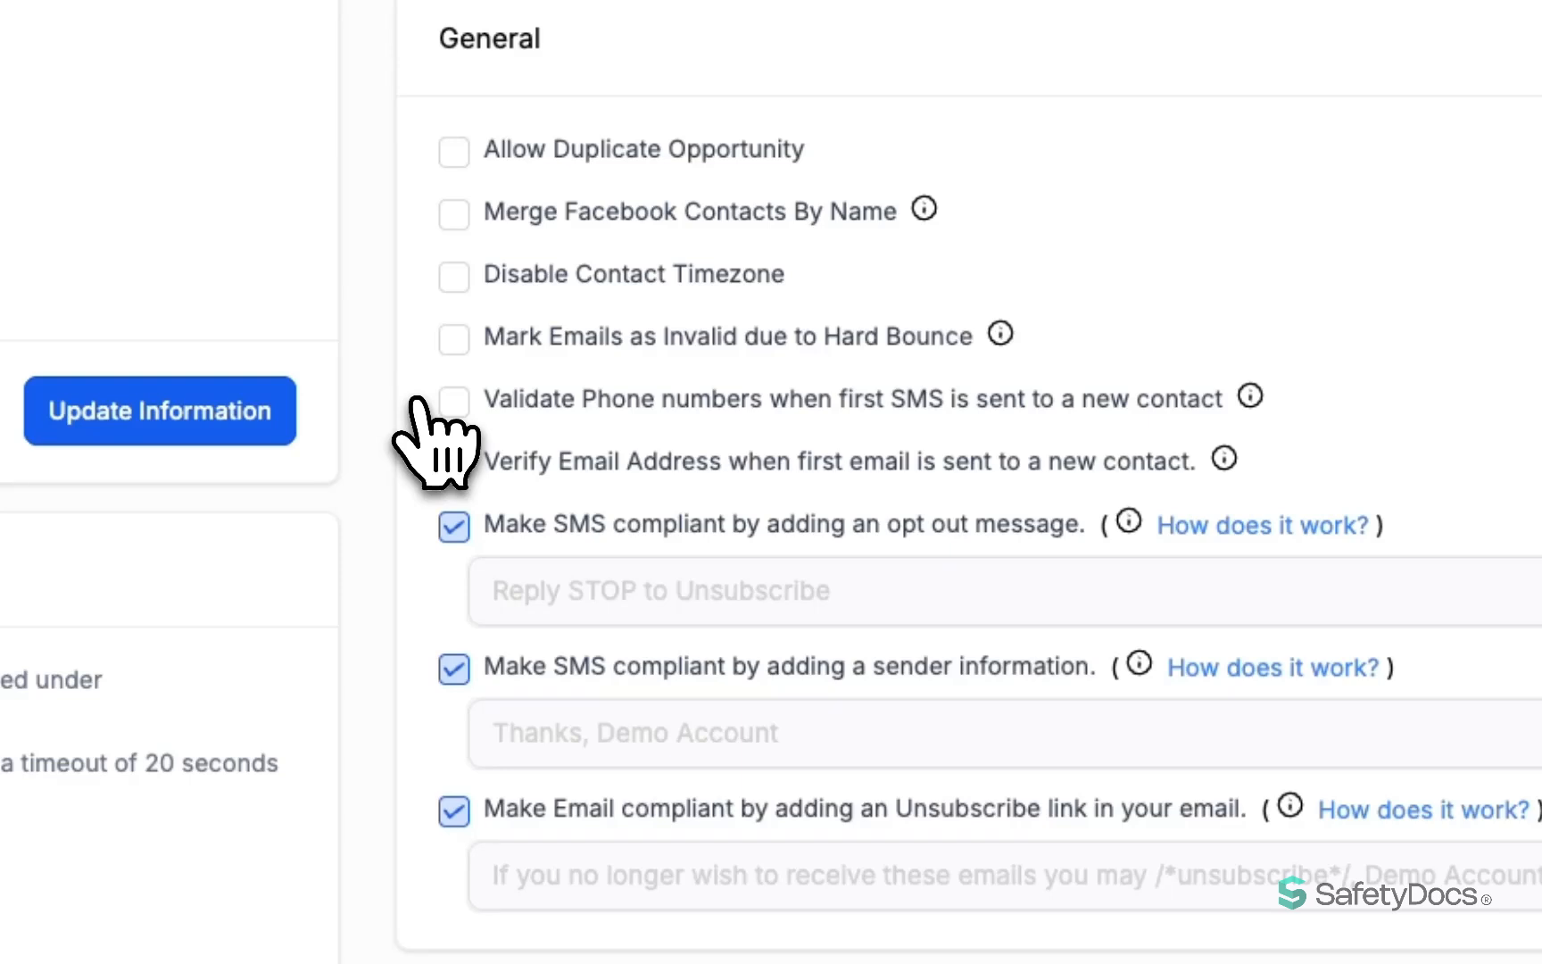
scroll(412, 400, "down", 1)
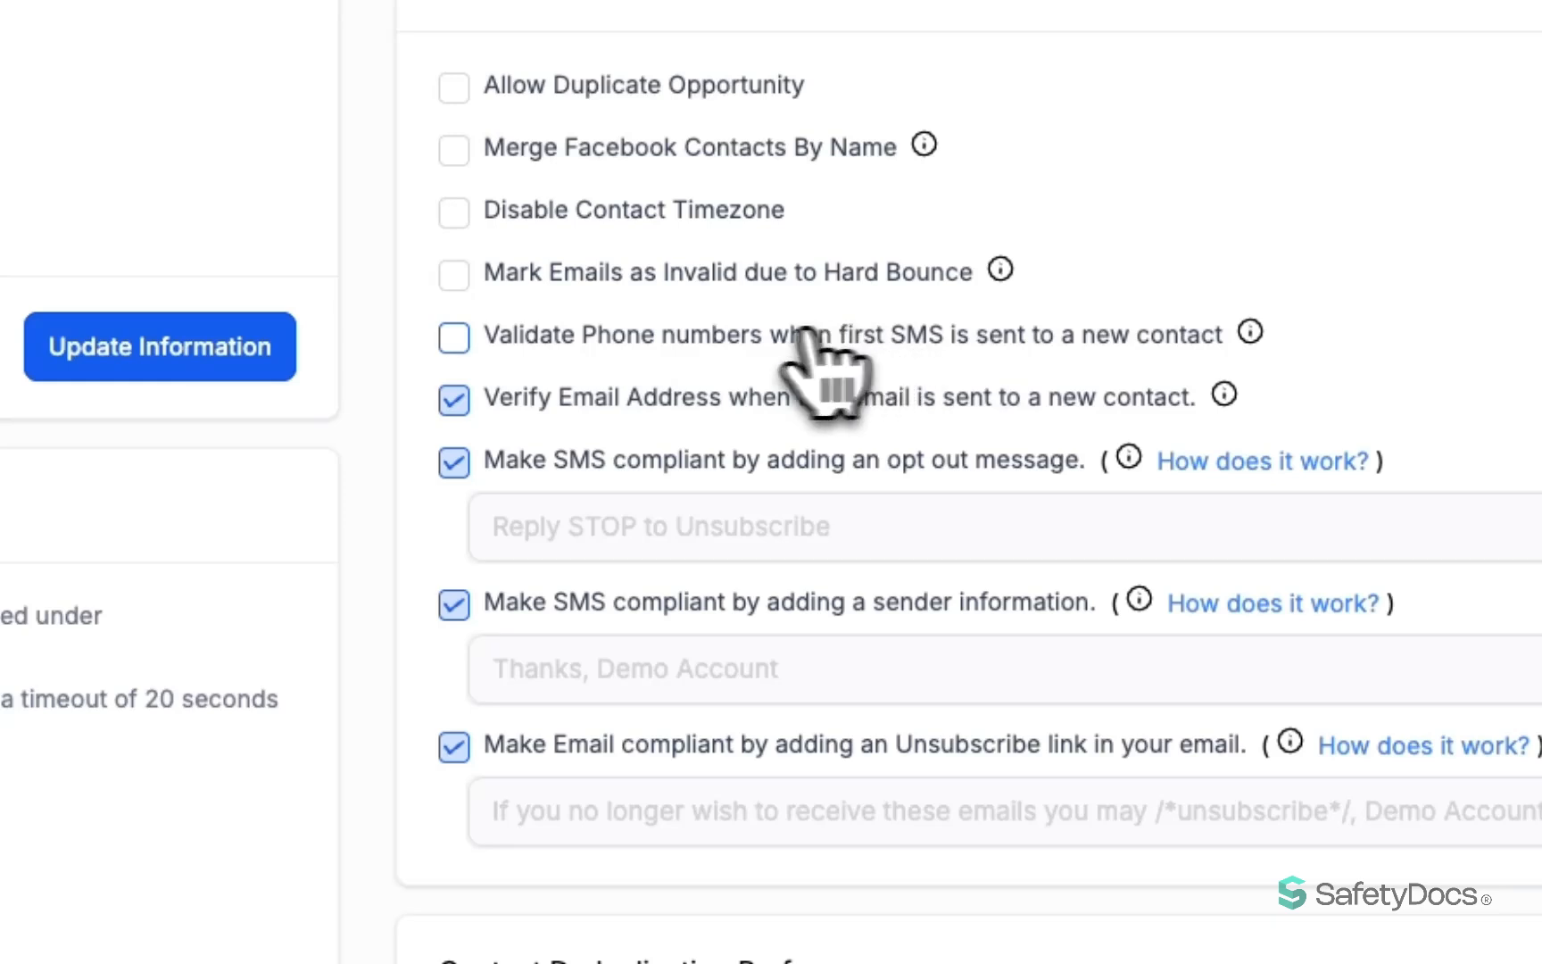
scroll(406, 437, "down", 1)
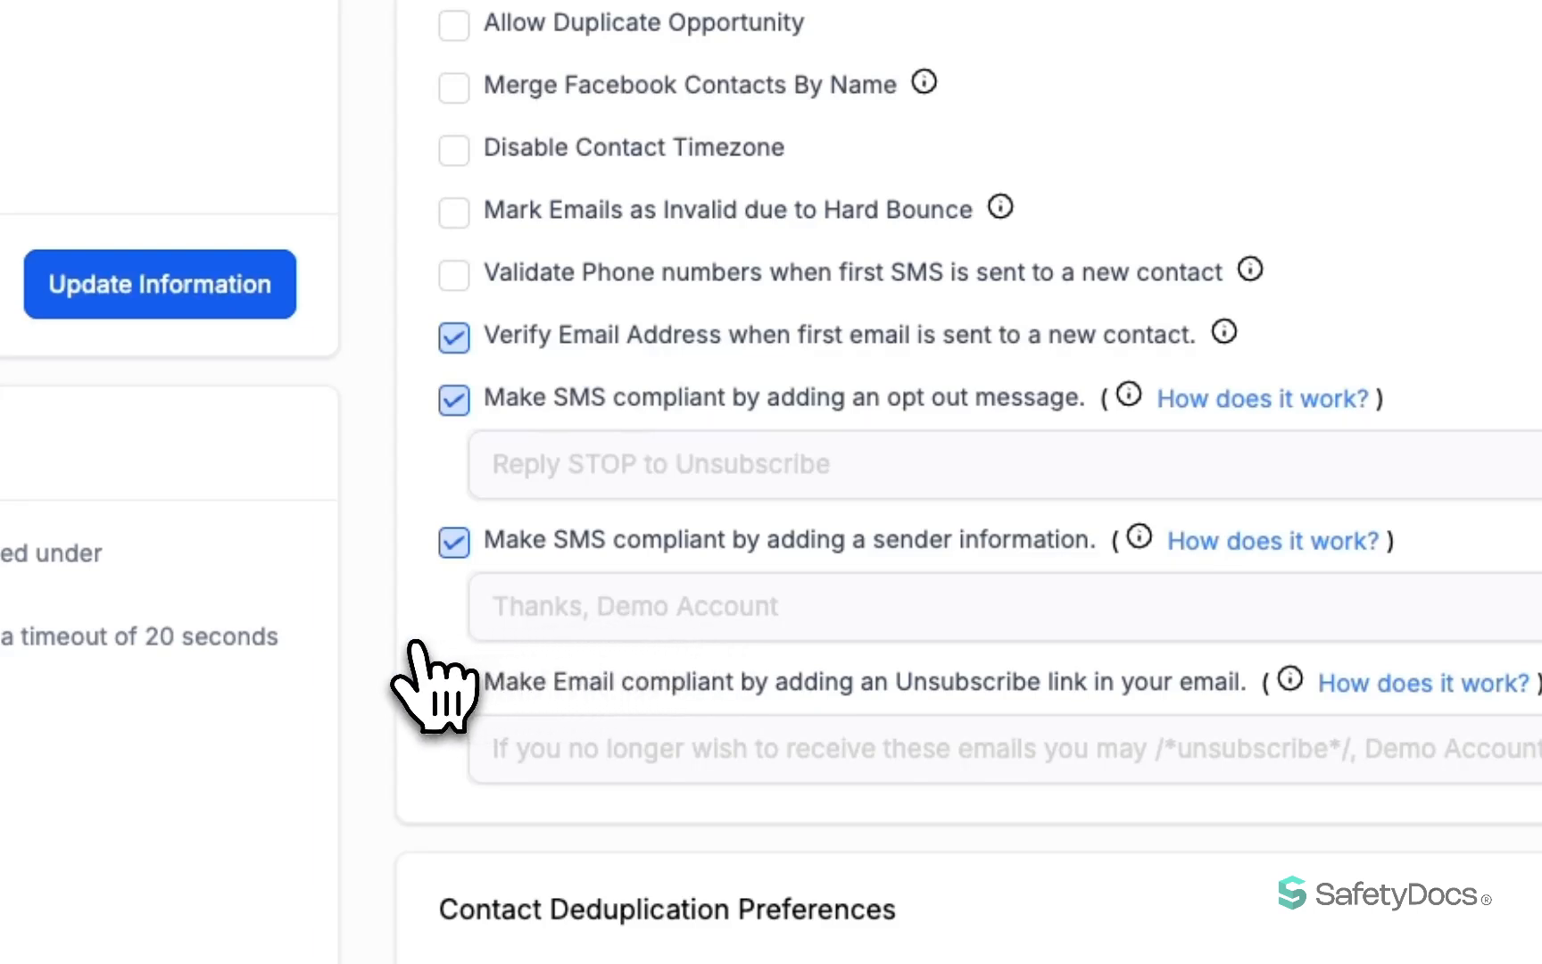
left_click(451, 682)
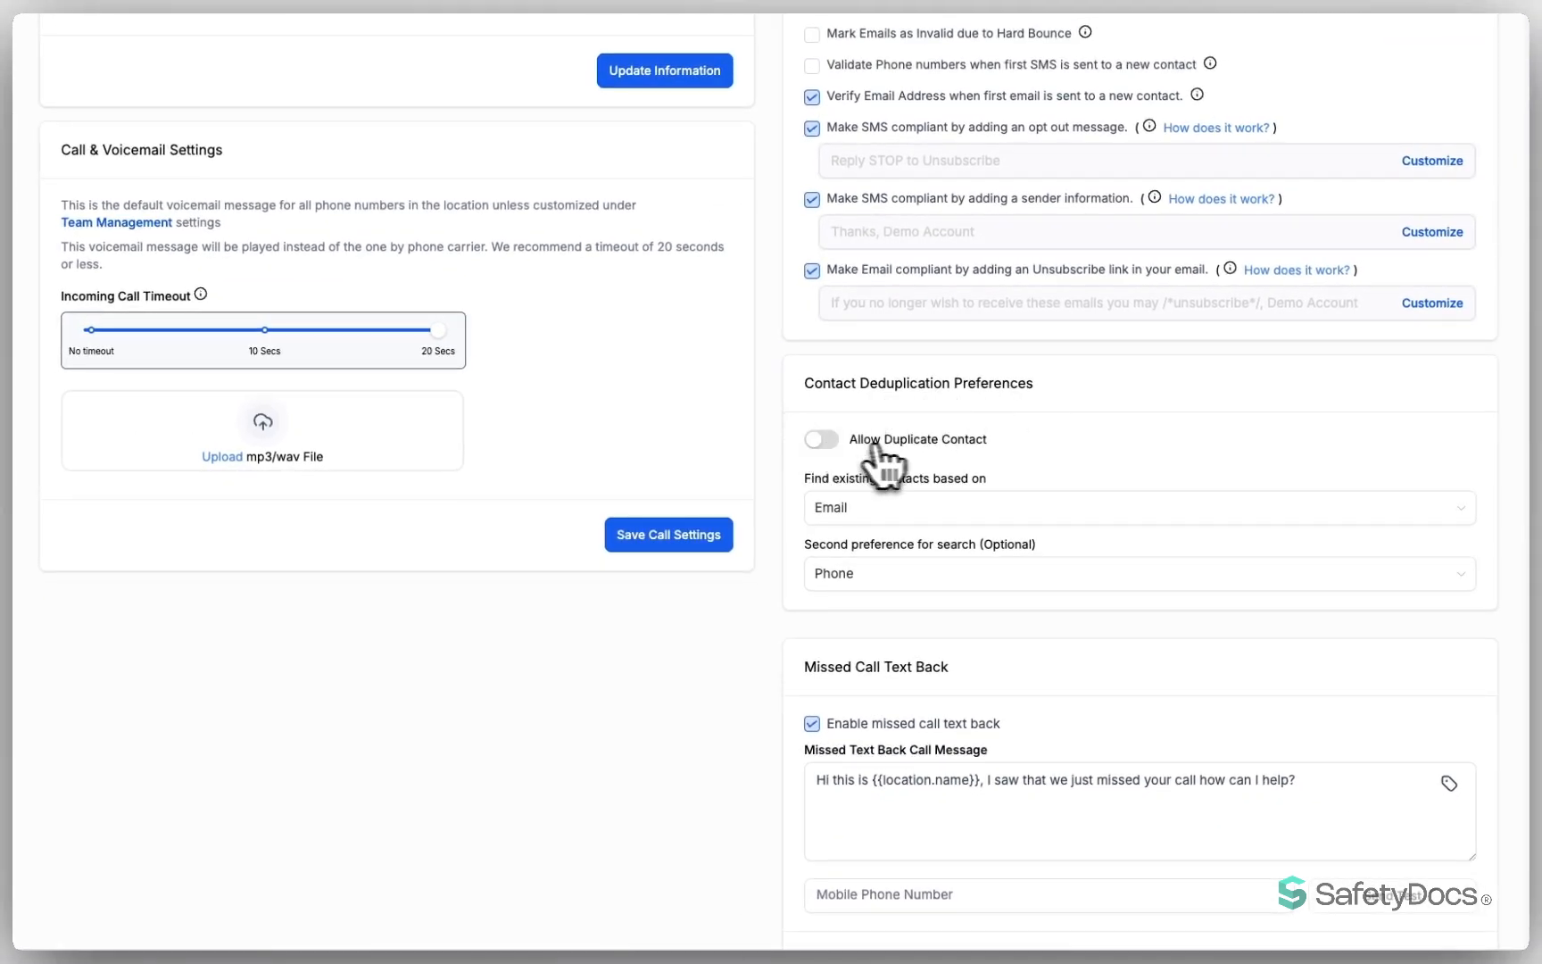
Try the Allow Duplicate Contact option, restore it, and review the choices for finding existing contacts in the deduplication preferences
left_click(826, 439)
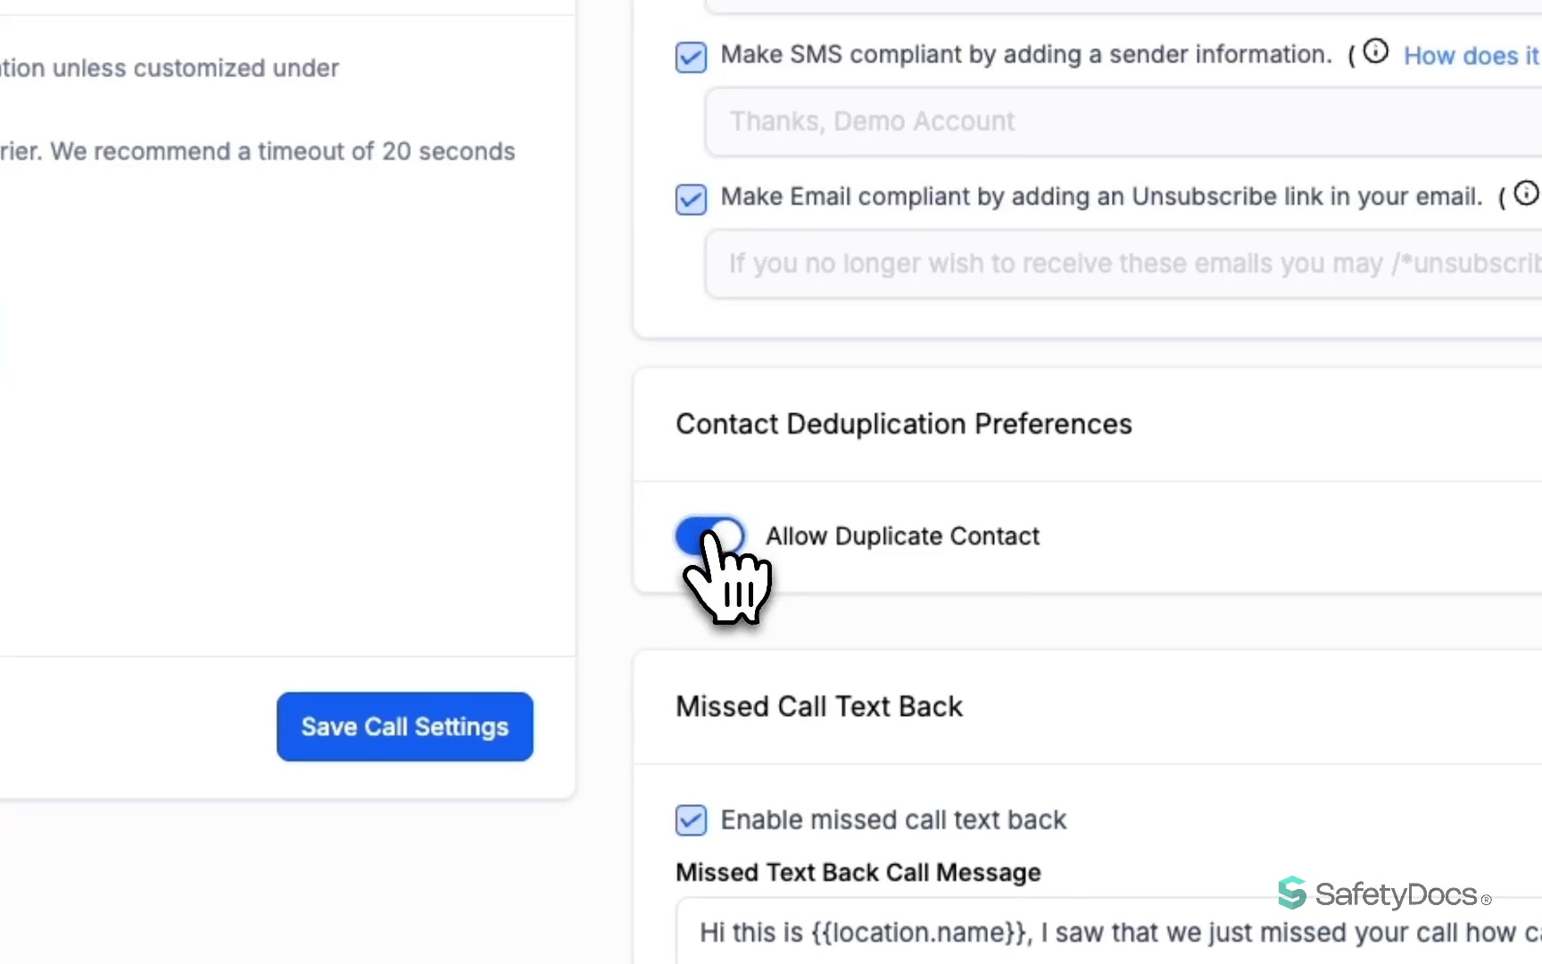
left_click(719, 529)
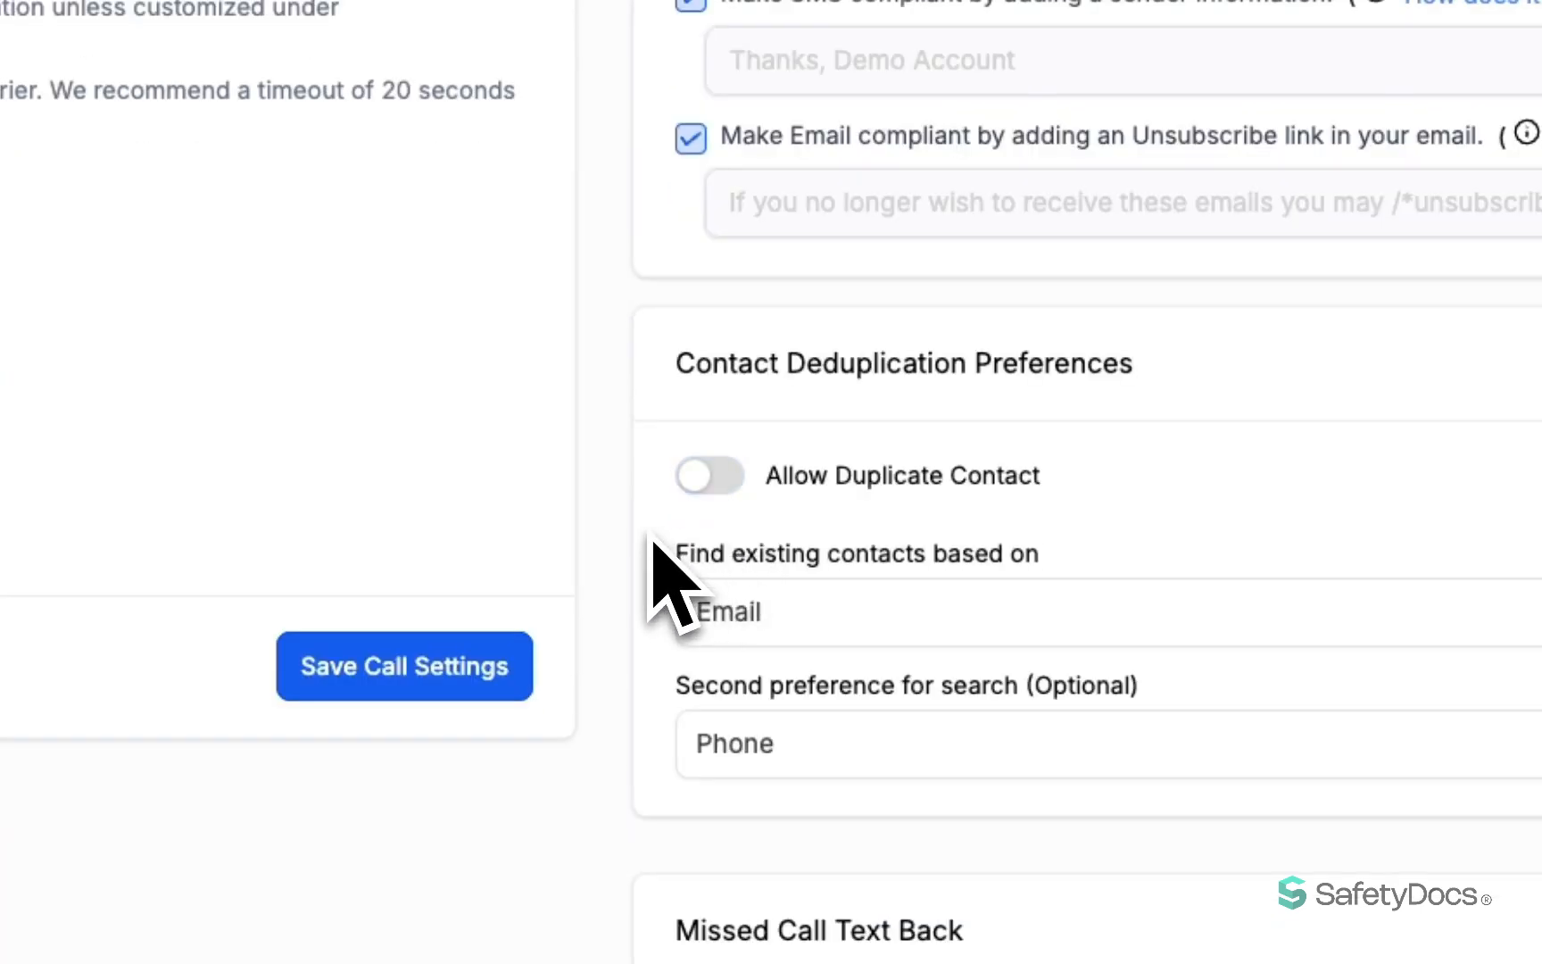
scroll(651, 541, "down", 2)
left_click(830, 482)
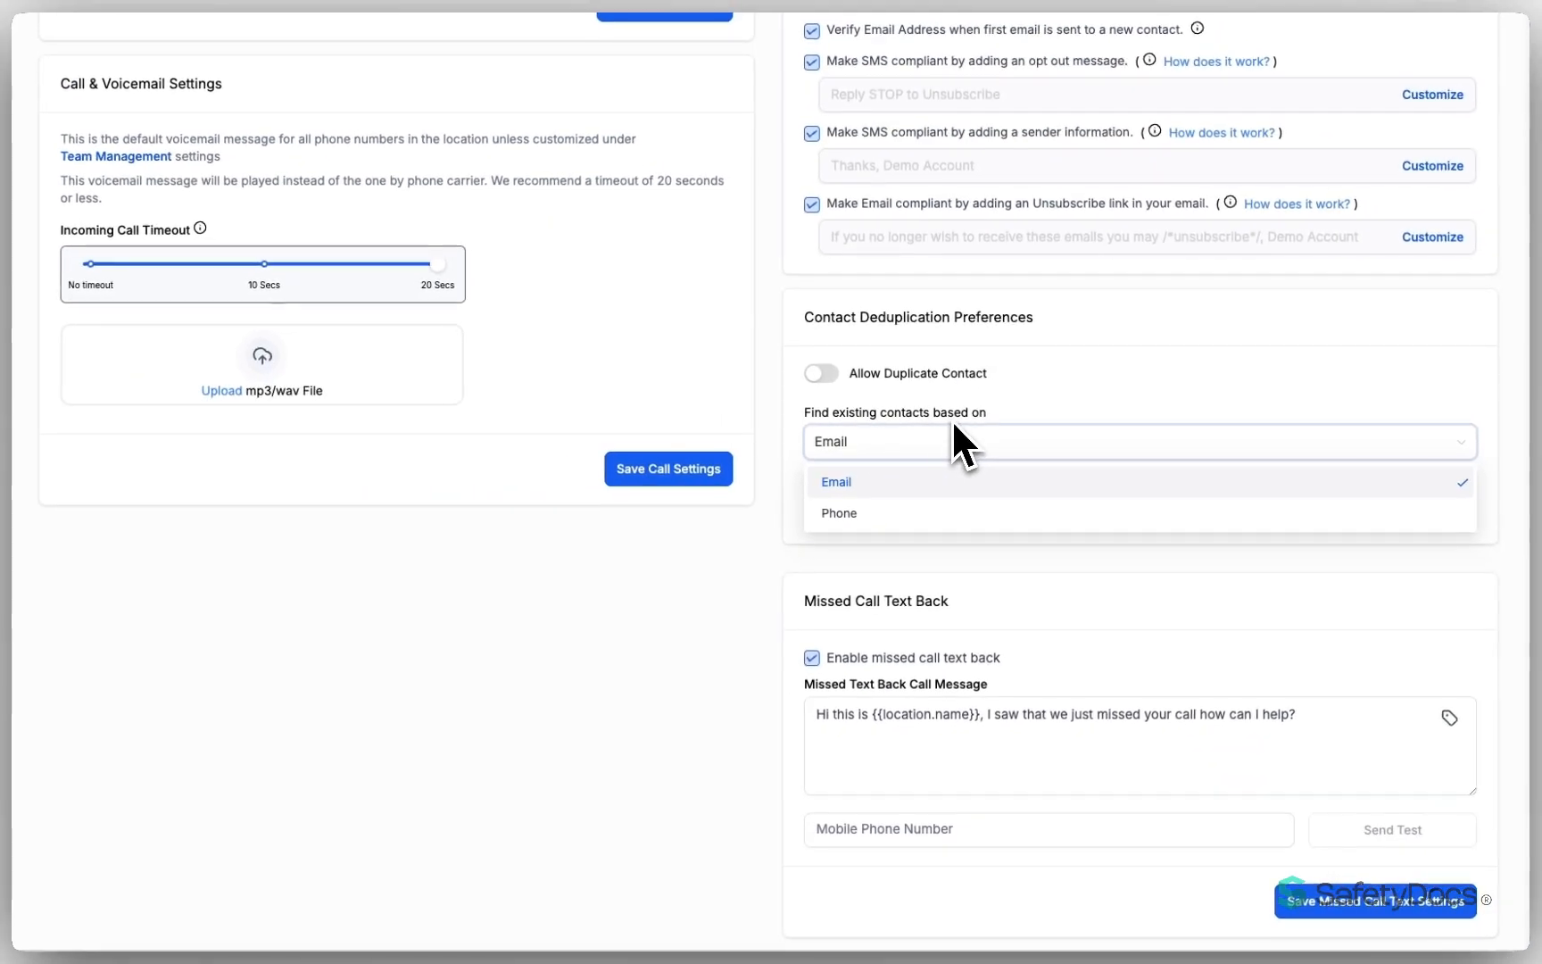
left_click(803, 443)
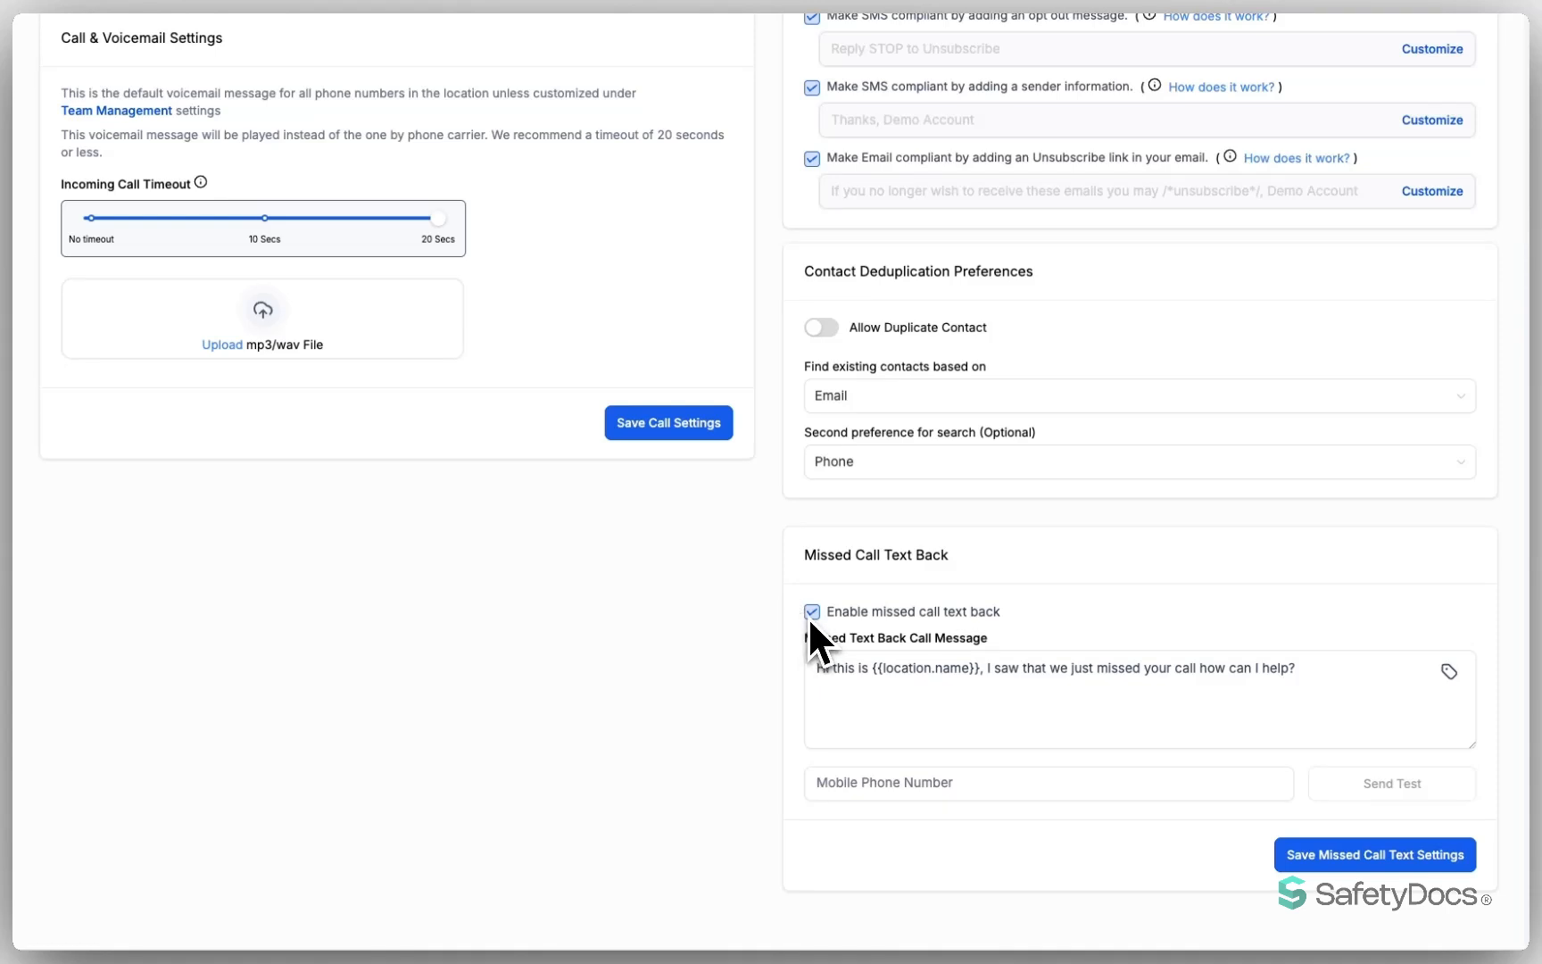
Review the missed call text back message and test phone number field, and save the missed call text settings
left_click(830, 670)
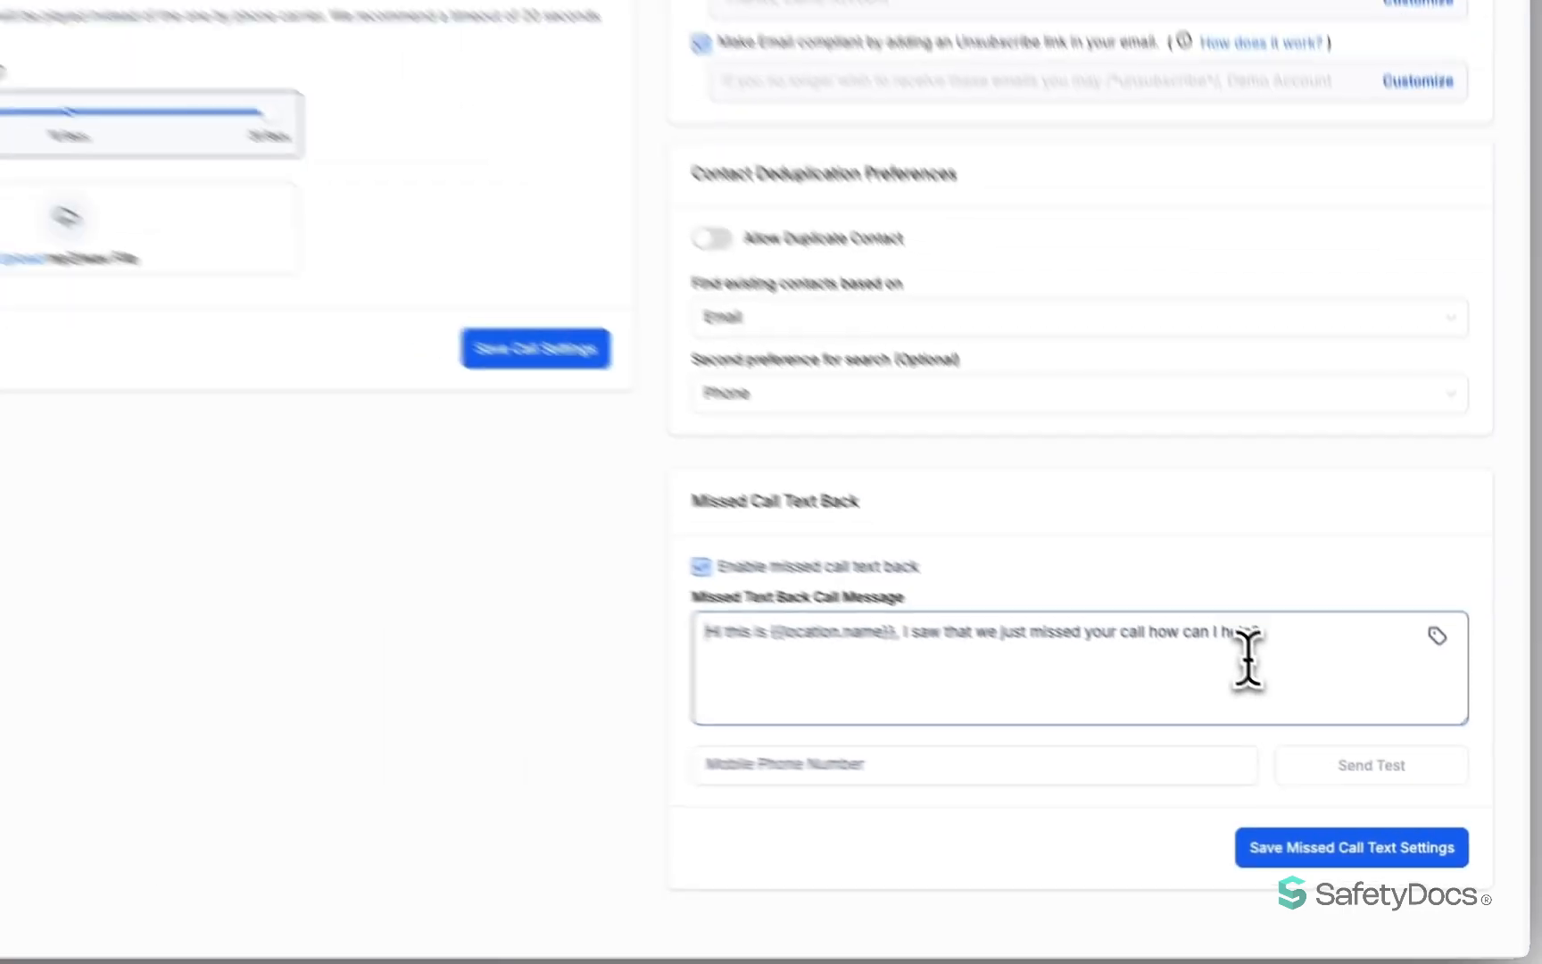
left_click(1202, 762)
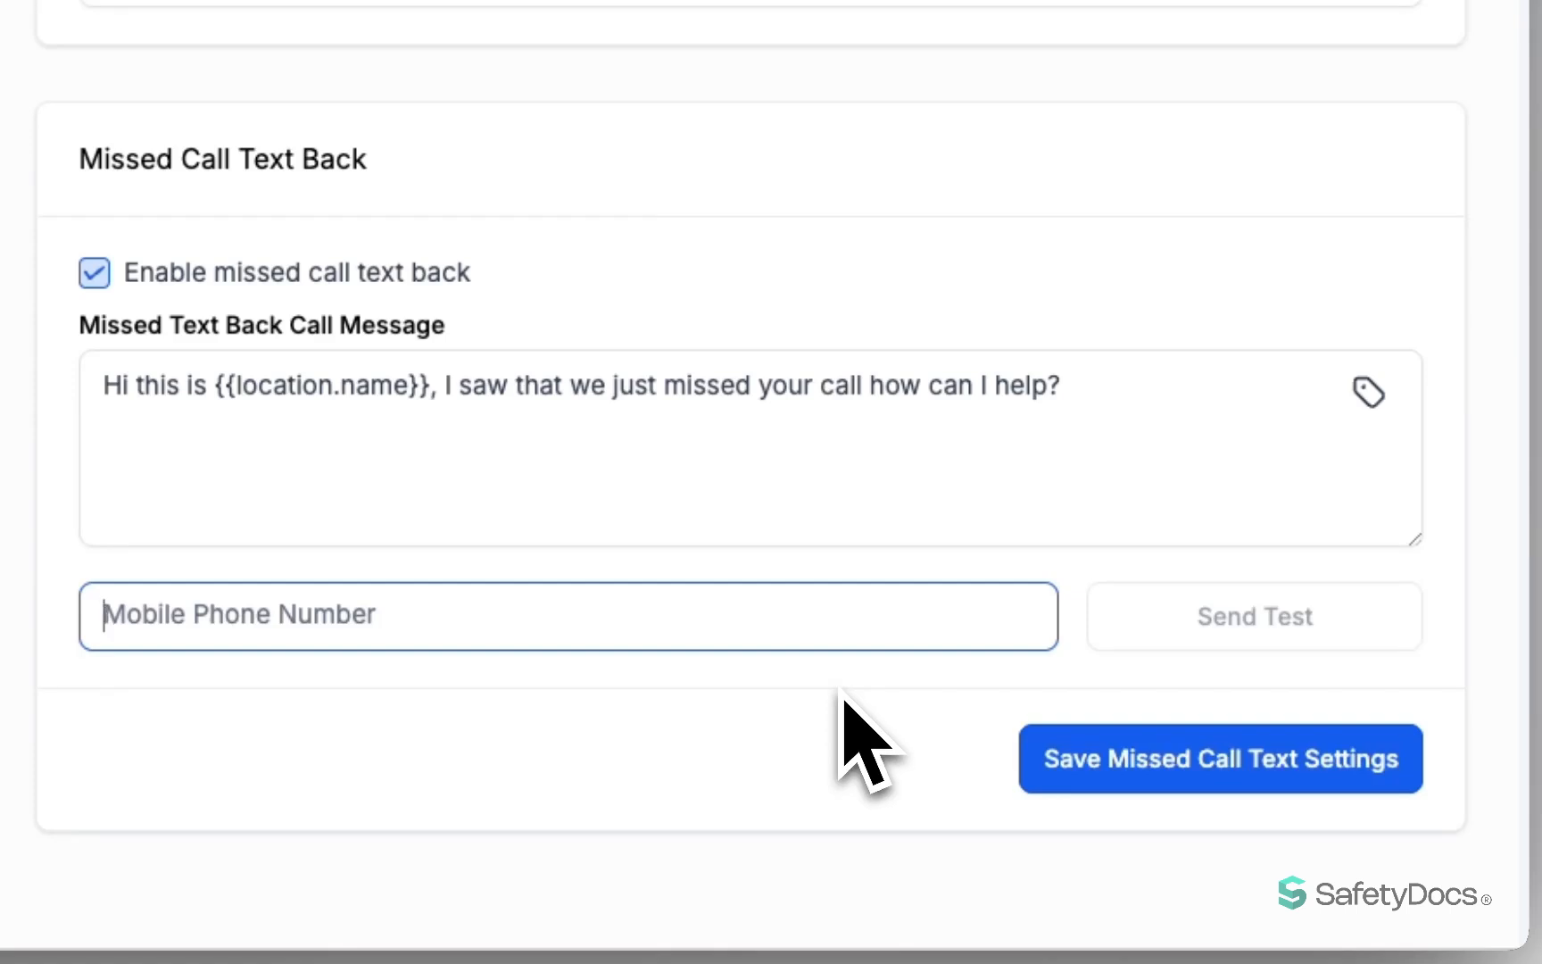
left_click(940, 712)
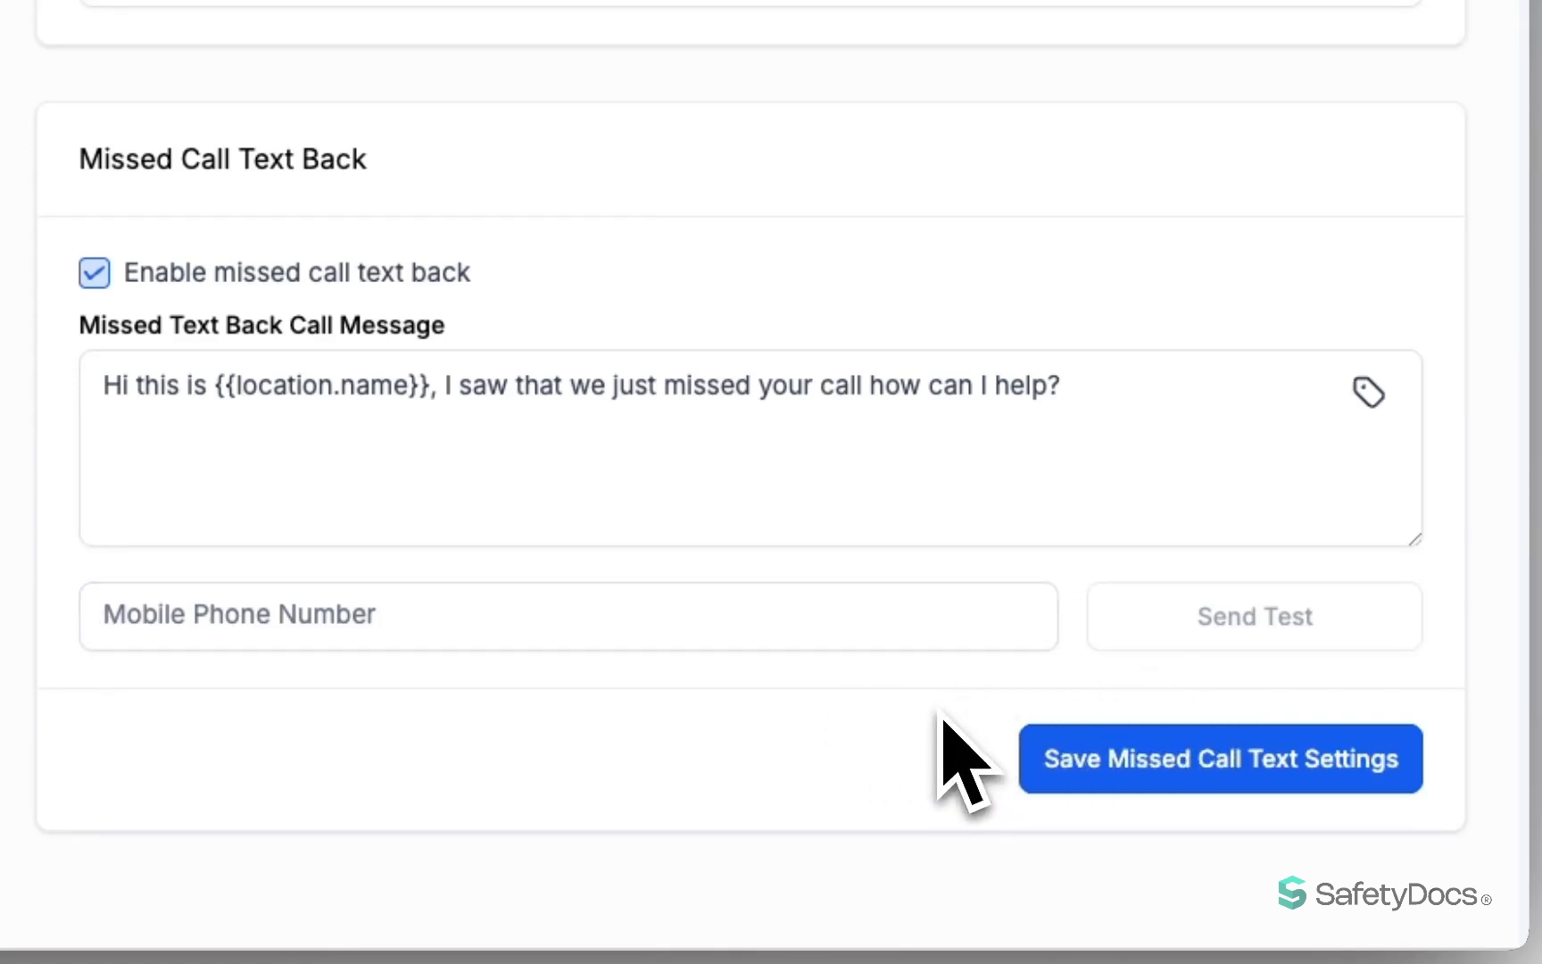
left_click(1138, 766)
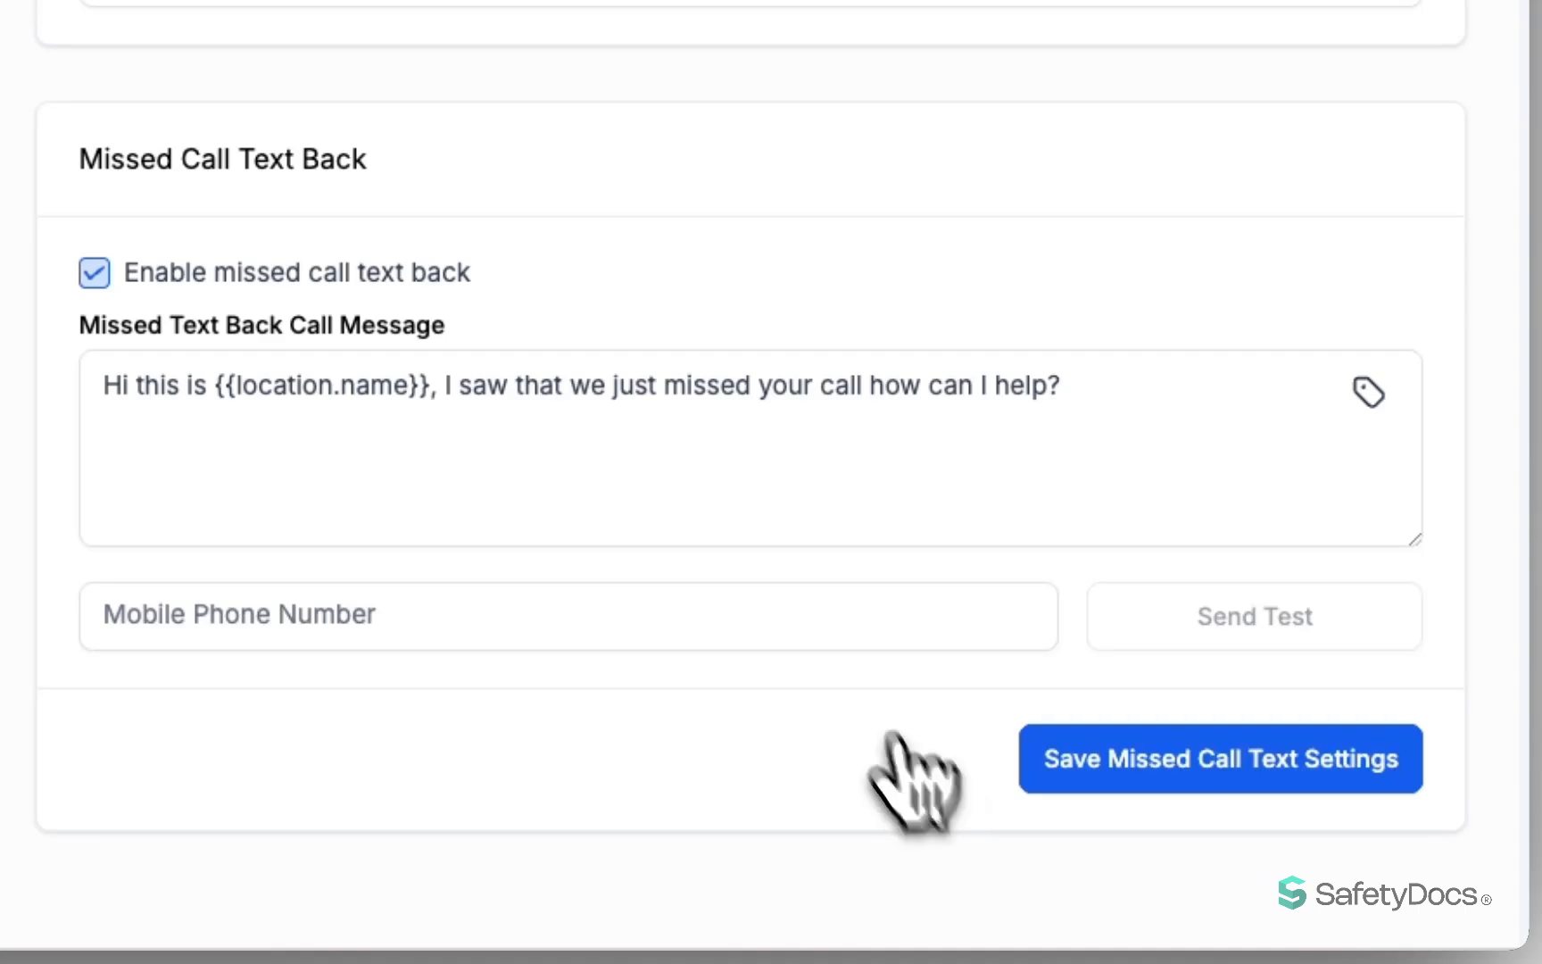